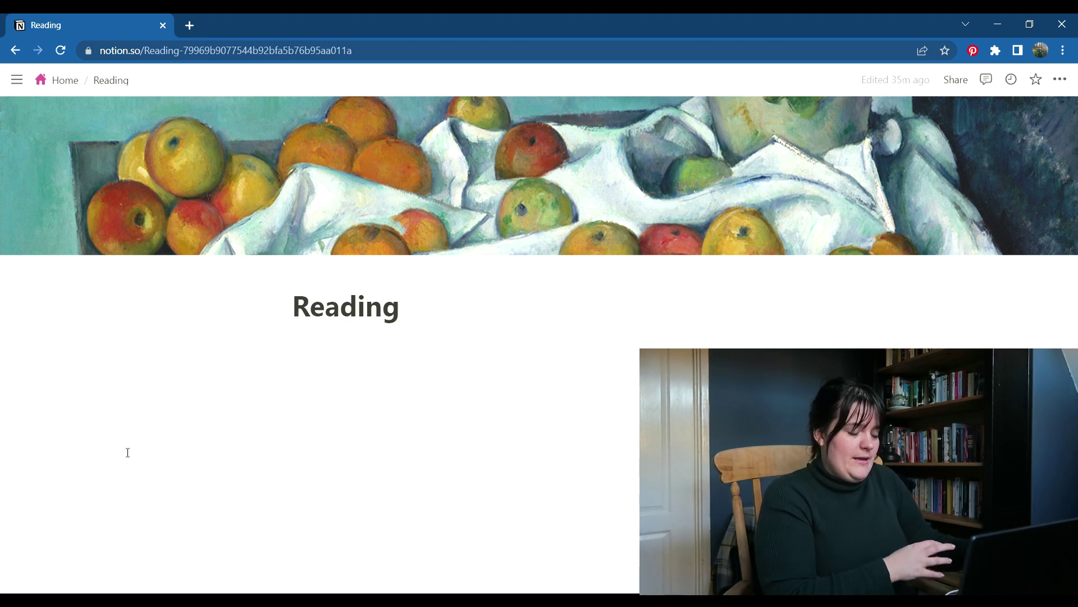
Add a 'Currently Reading' Heading 2 below the Reading title
{"action": "left_click", "coordinate": [191, 369]}
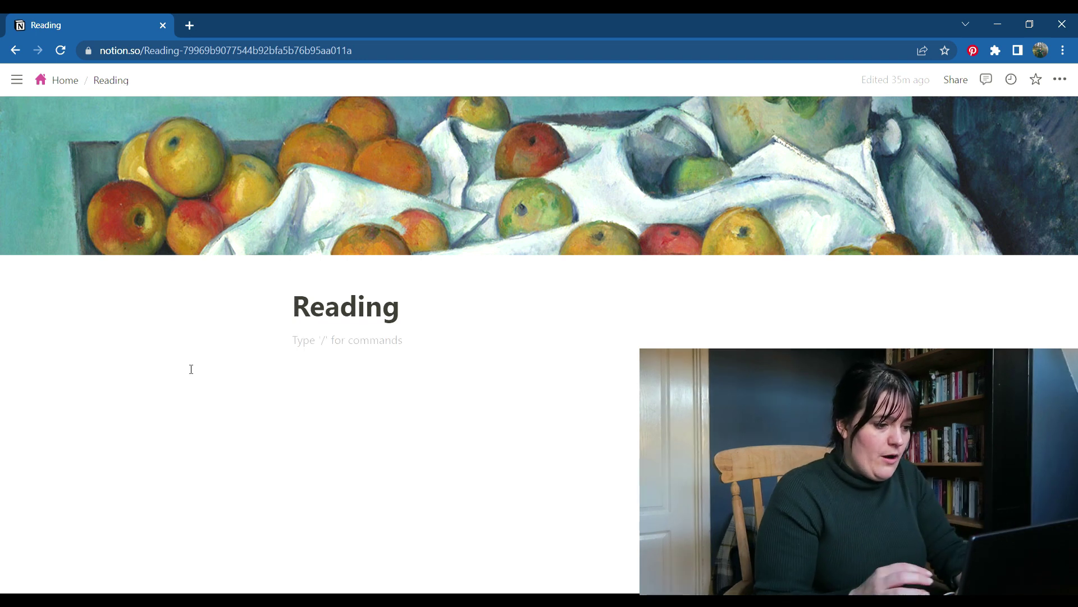
{"action": "type", "text": "/"}
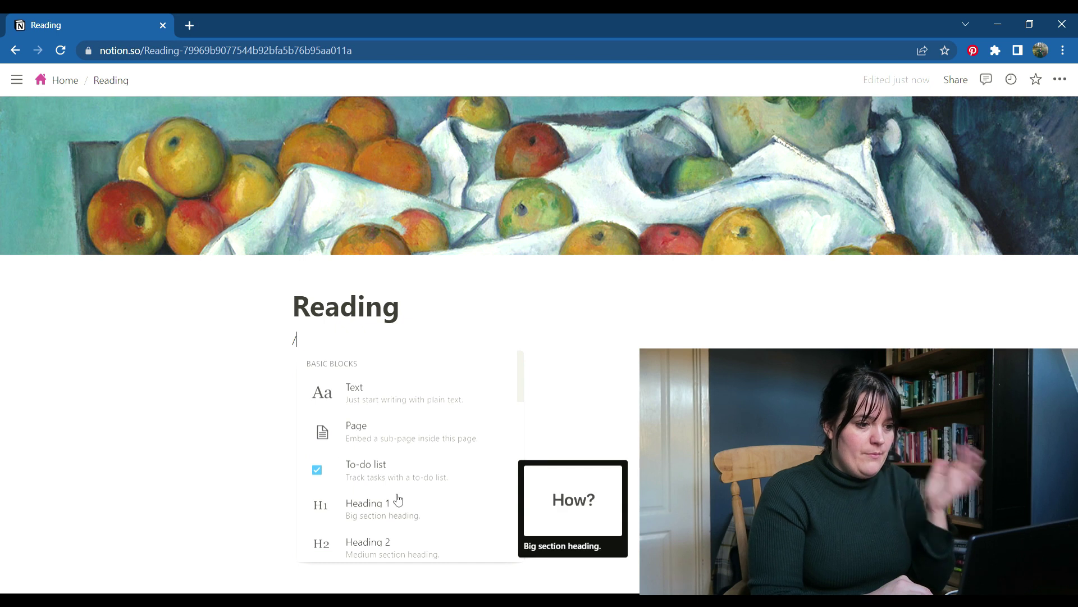
{"action": "left_click", "coordinate": [419, 545]}
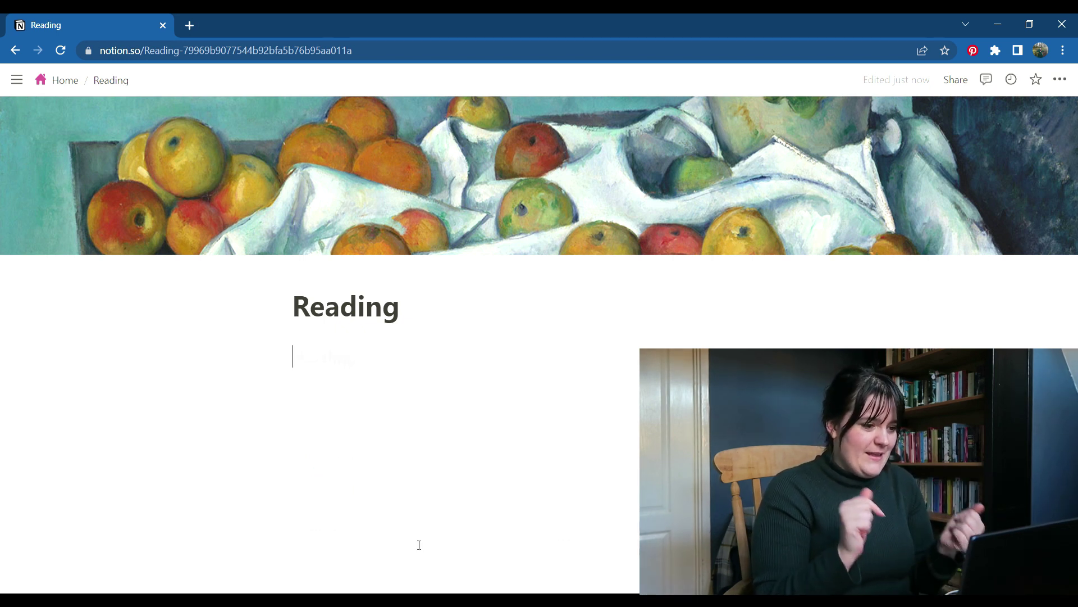
{"action": "type", "text": "C"}
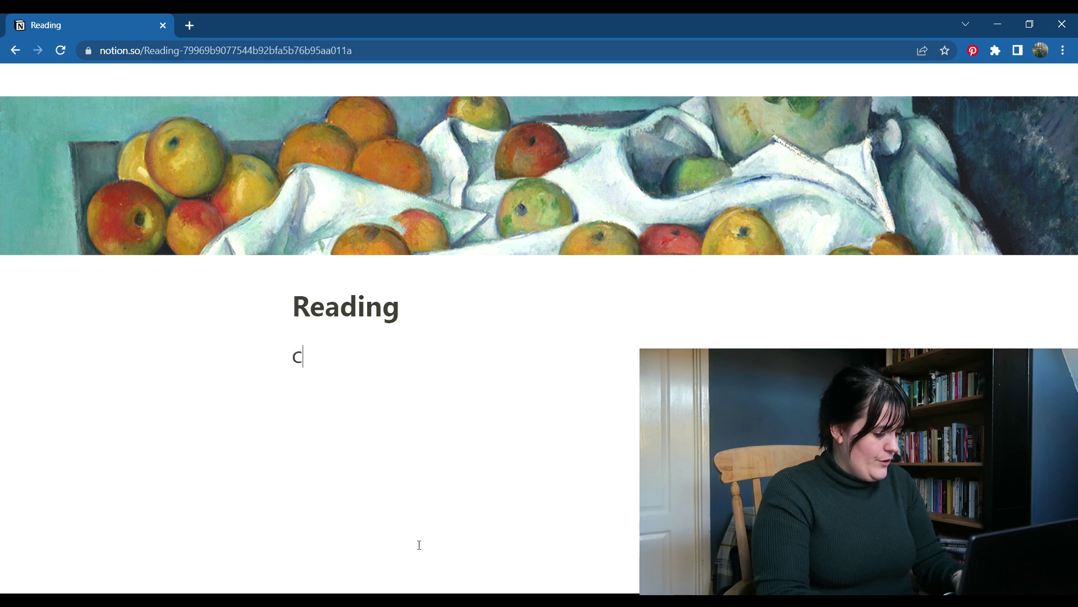
{"action": "type", "text": "urrently Reading"}
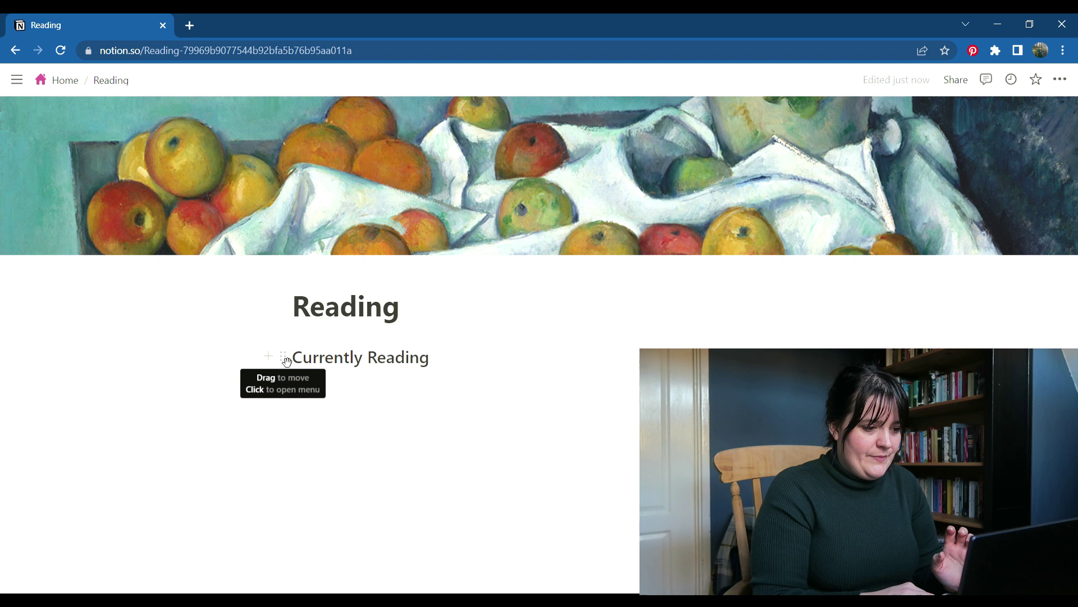
{"action": "left_click_drag", "start_coordinate": [281, 358], "coordinate": [286, 406]}
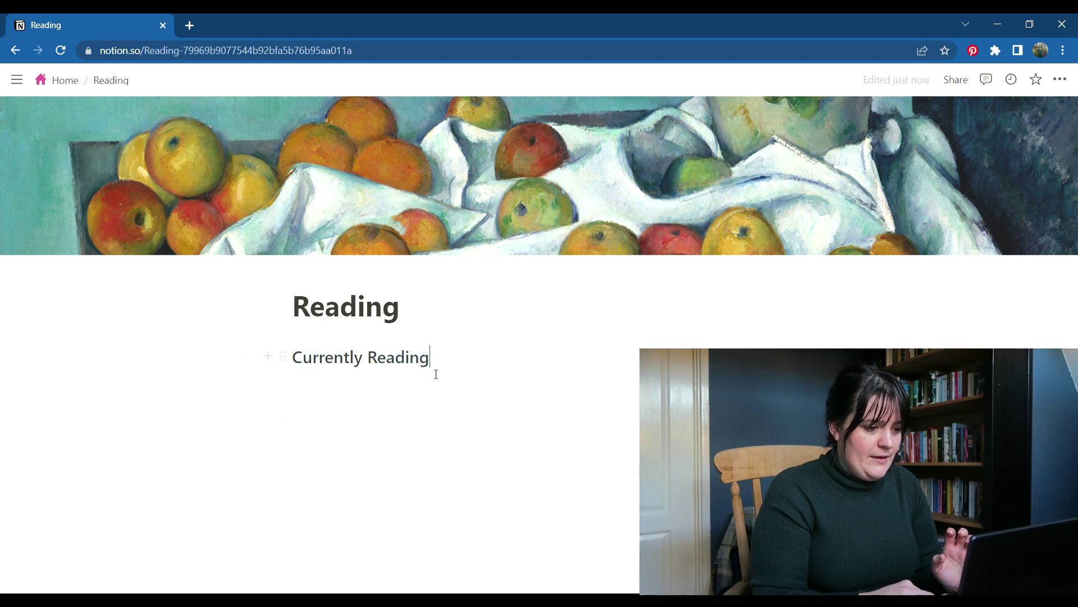
Insert a new sub-page block beneath the Currently Reading heading
{"action": "key", "text": "Return"}
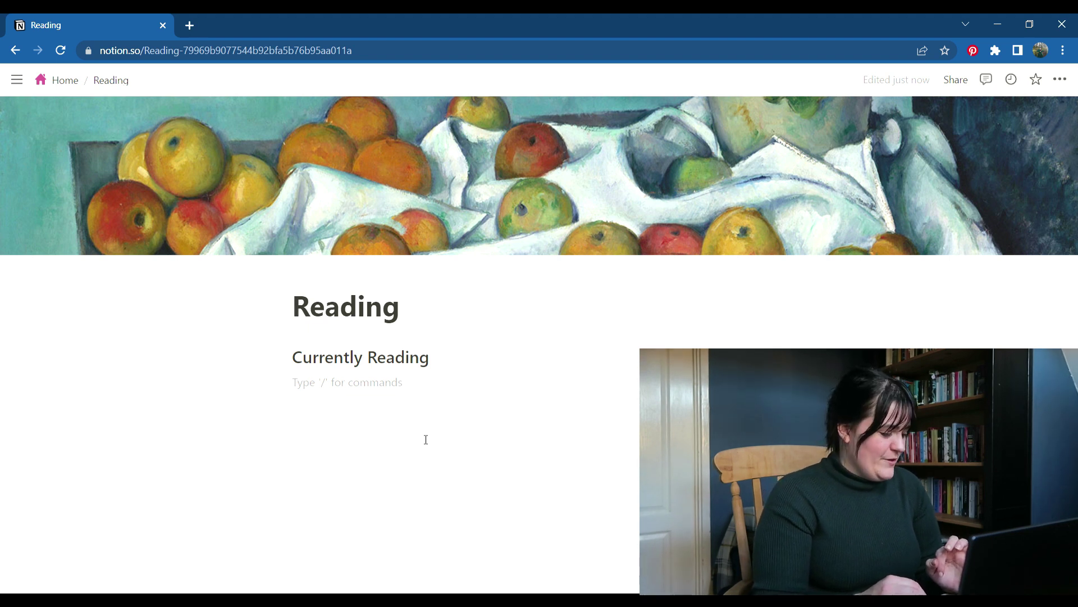
{"action": "type", "text": "/"}
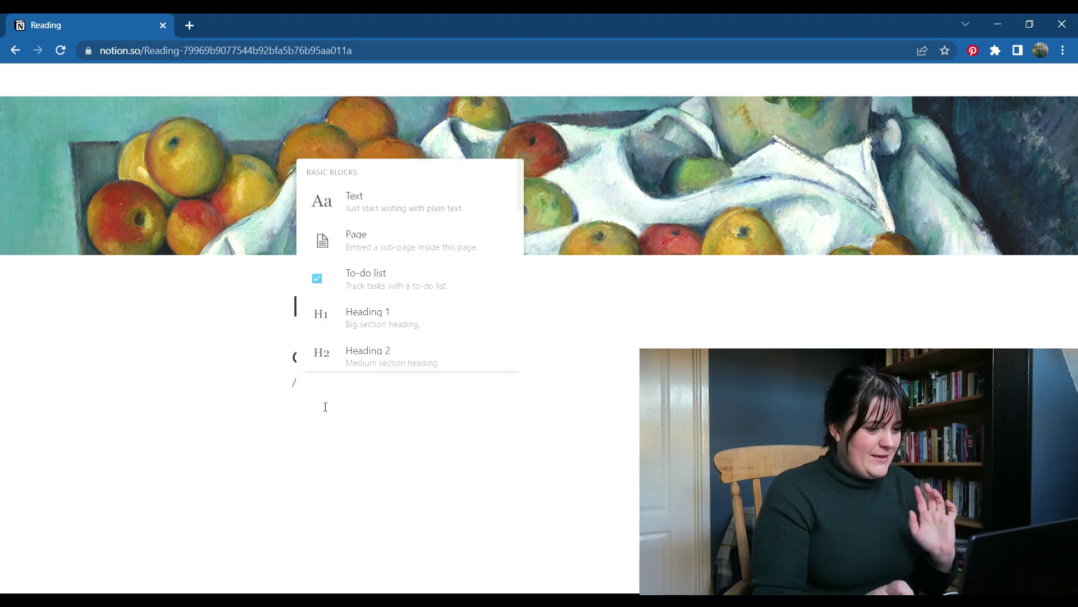
{"action": "left_click", "coordinate": [413, 236]}
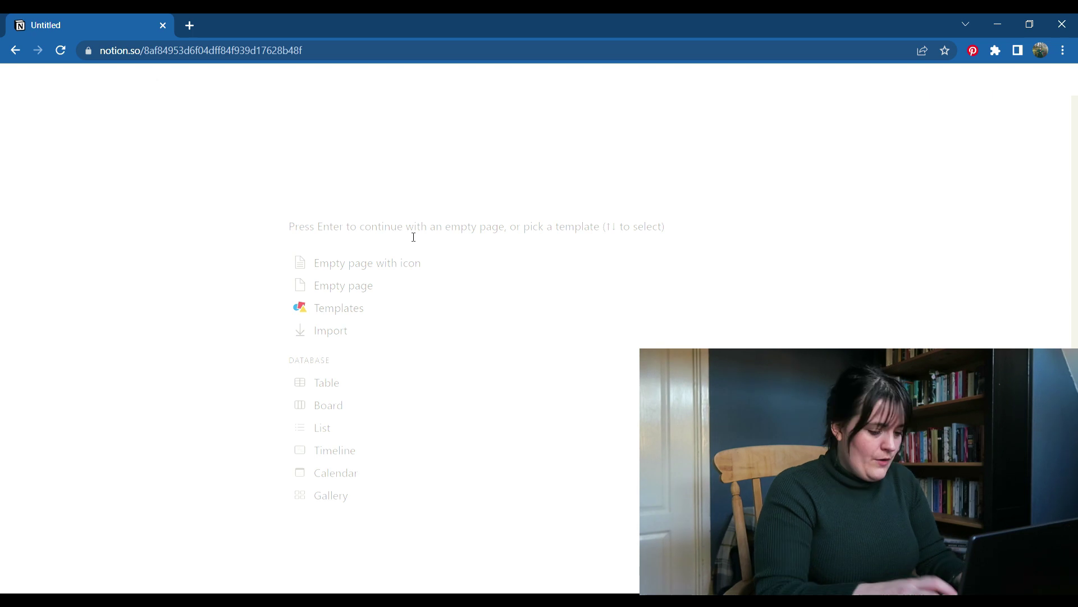
Title the new sub-page '2023 Reads' and turn it into a table database
{"action": "type", "text": "2024"}
{"action": "key", "text": "BackSpace"}
{"action": "type", "text": "3 rE"}
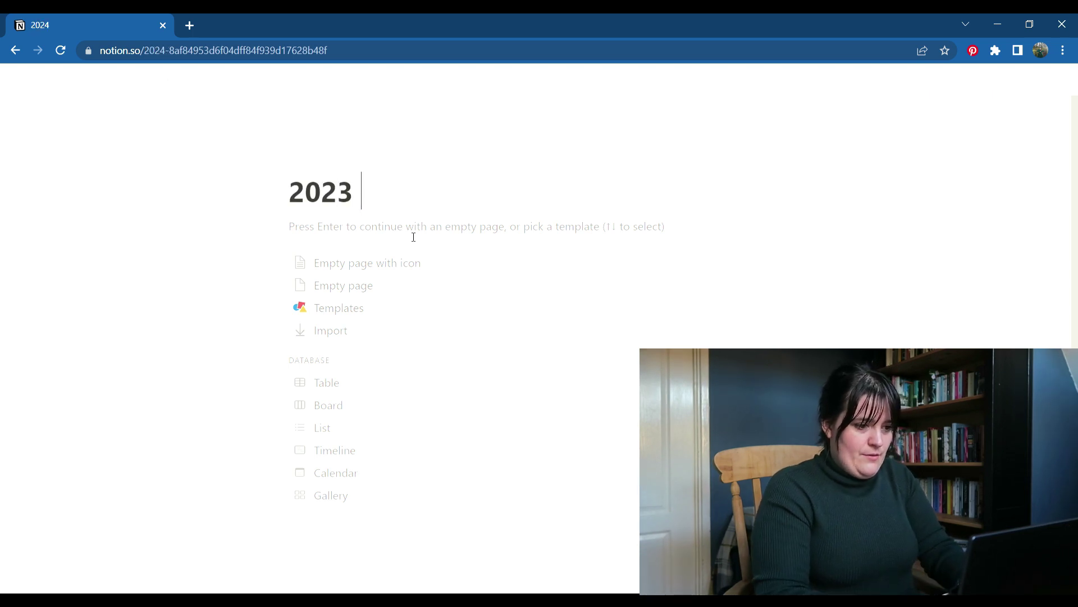
{"action": "key", "text": "BackSpace"}
{"action": "key", "text": "BackSpace"}
{"action": "type", "text": "Reads"}
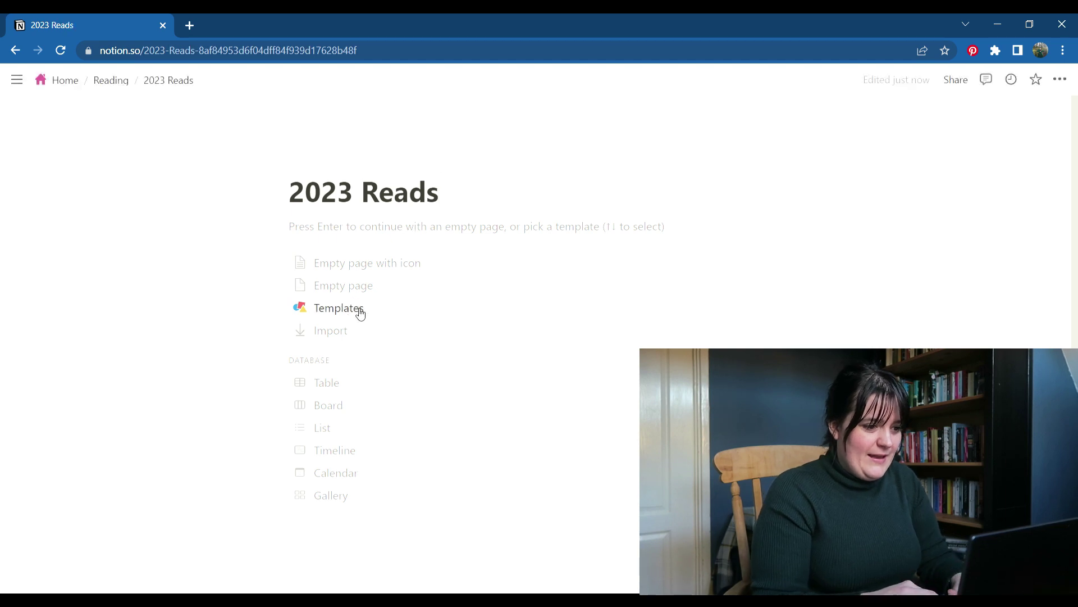
{"action": "left_click", "coordinate": [344, 393]}
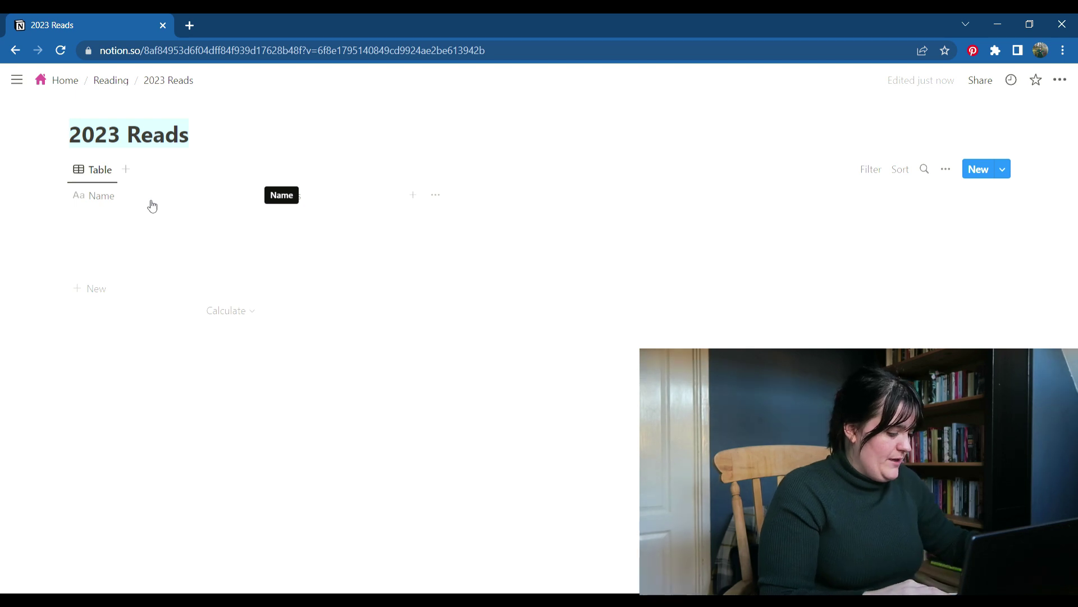
Rename the table view to January and add a second view named February
{"action": "left_click", "coordinate": [104, 174]}
{"action": "left_click", "coordinate": [118, 198]}
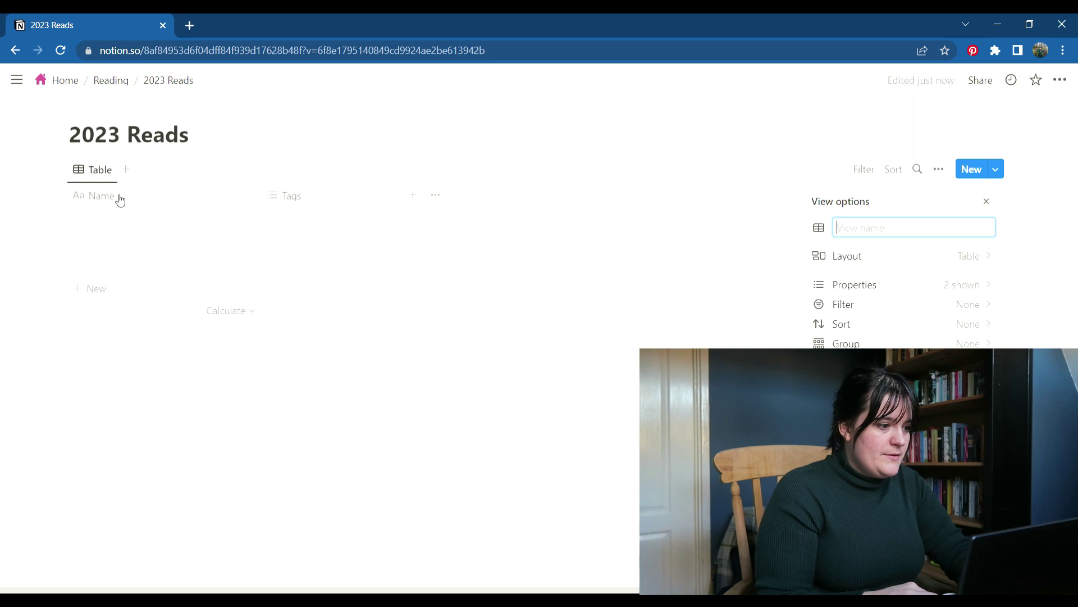
{"action": "type", "text": "January"}
{"action": "left_click", "coordinate": [144, 173]}
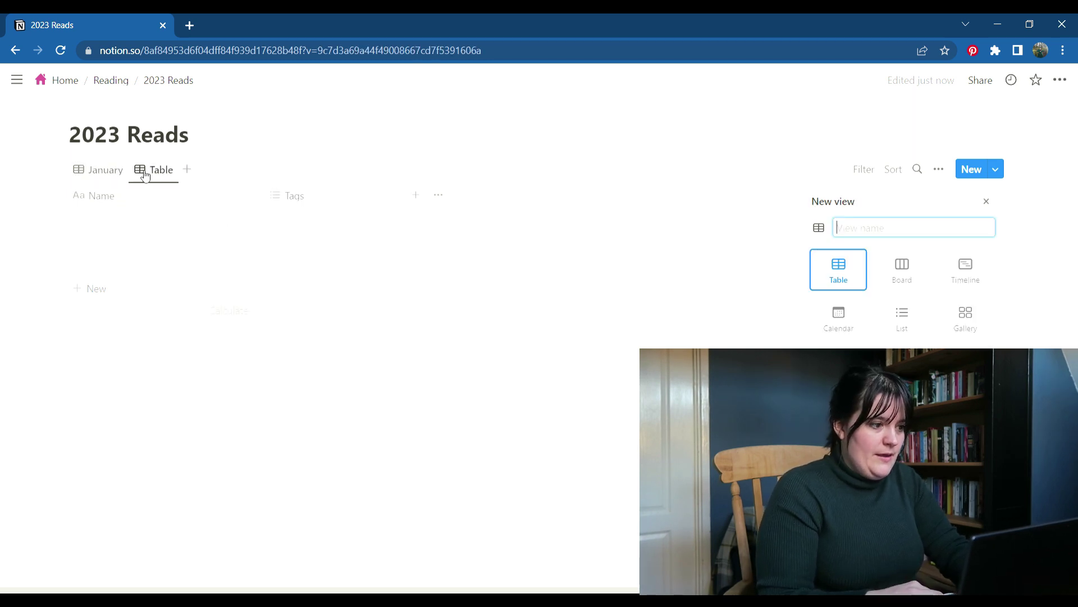
{"action": "left_click", "coordinate": [146, 173]}
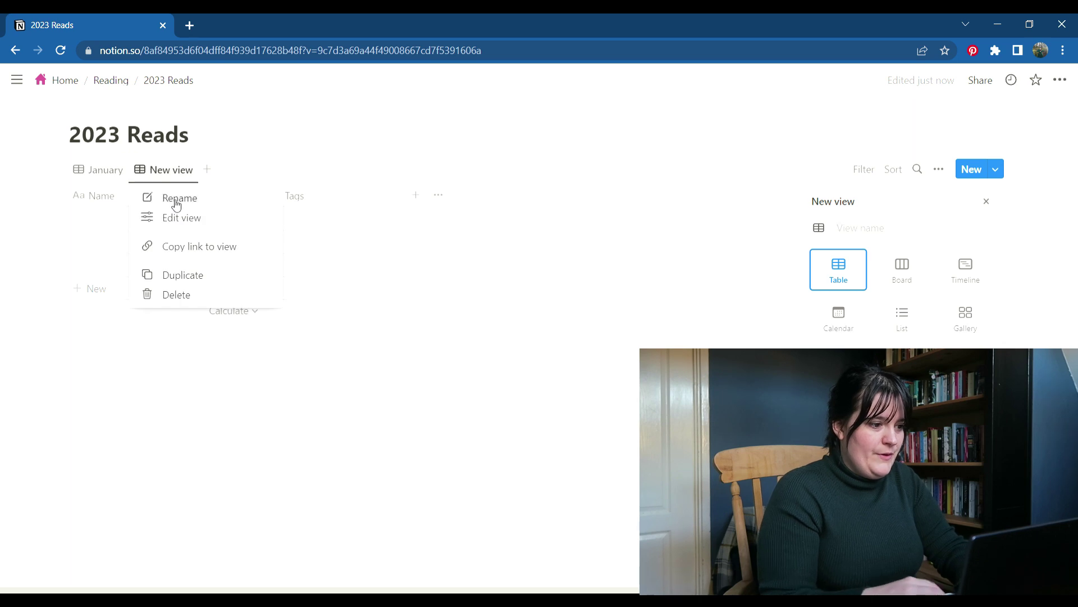
{"action": "left_click", "coordinate": [176, 201]}
{"action": "type", "text": "February"}
Rename the Name column to Title
{"action": "key", "text": "Return"}
{"action": "left_click", "coordinate": [144, 196]}
{"action": "type", "text": "Title"}
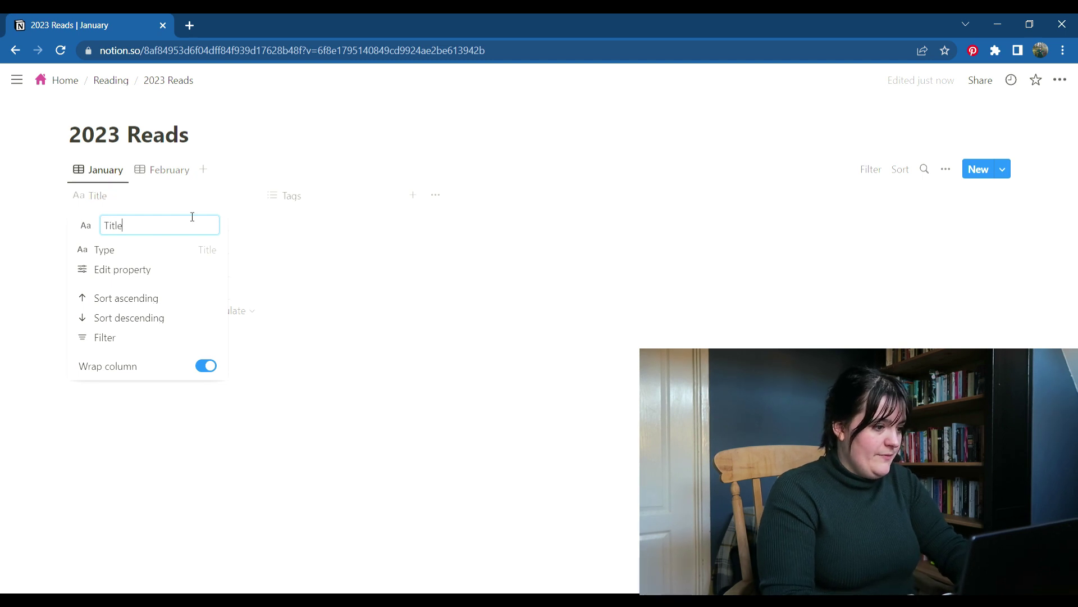
Add an Author text column and move it in front of Tags
{"action": "left_click", "coordinate": [413, 196]}
{"action": "left_click", "coordinate": [414, 198]}
{"action": "left_click", "coordinate": [867, 277]}
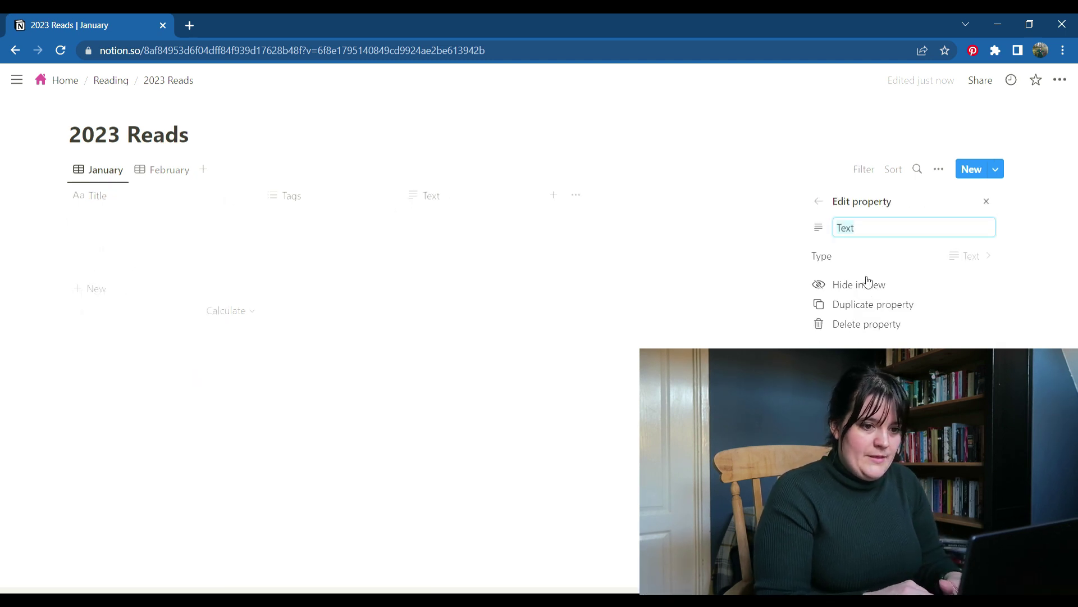
{"action": "left_click", "coordinate": [457, 201]}
{"action": "type", "text": "aU"}
{"action": "key", "text": "BackSpace"}
{"action": "key", "text": "BackSpace"}
{"action": "type", "text": "Author"}
{"action": "left_click_drag", "start_coordinate": [431, 198], "coordinate": [318, 197]}
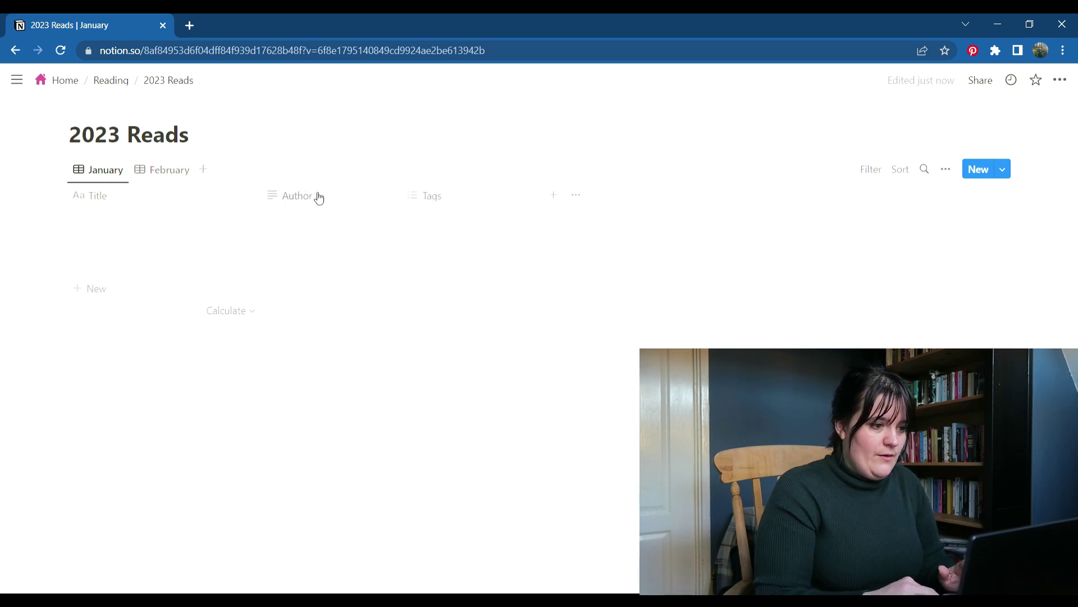
{"action": "left_click", "coordinate": [449, 196]}
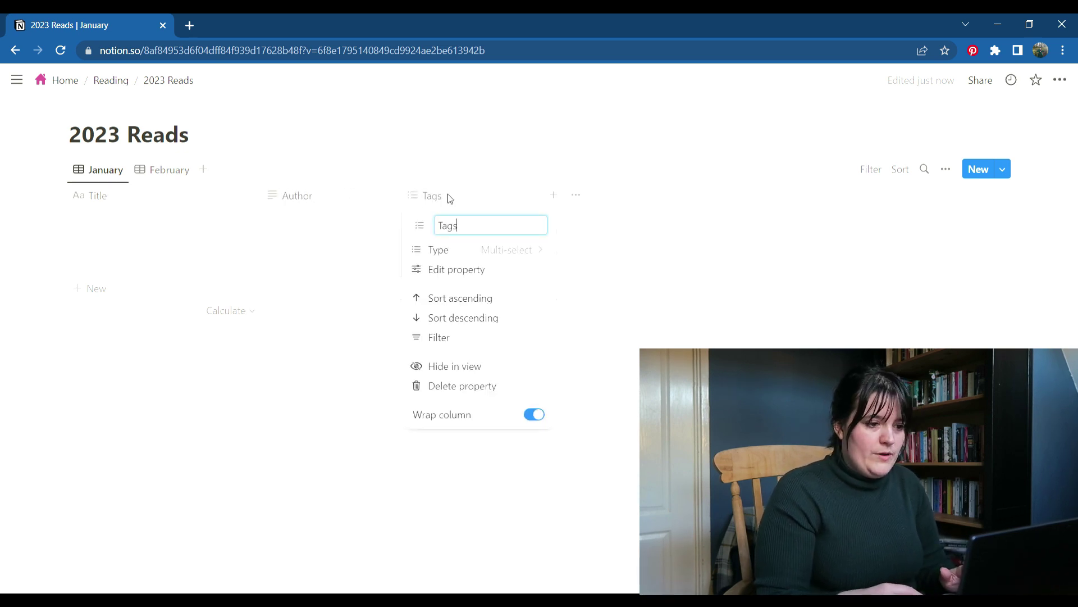
Add a Physical checkbox column and move it in front of Tags
{"action": "left_click", "coordinate": [550, 197]}
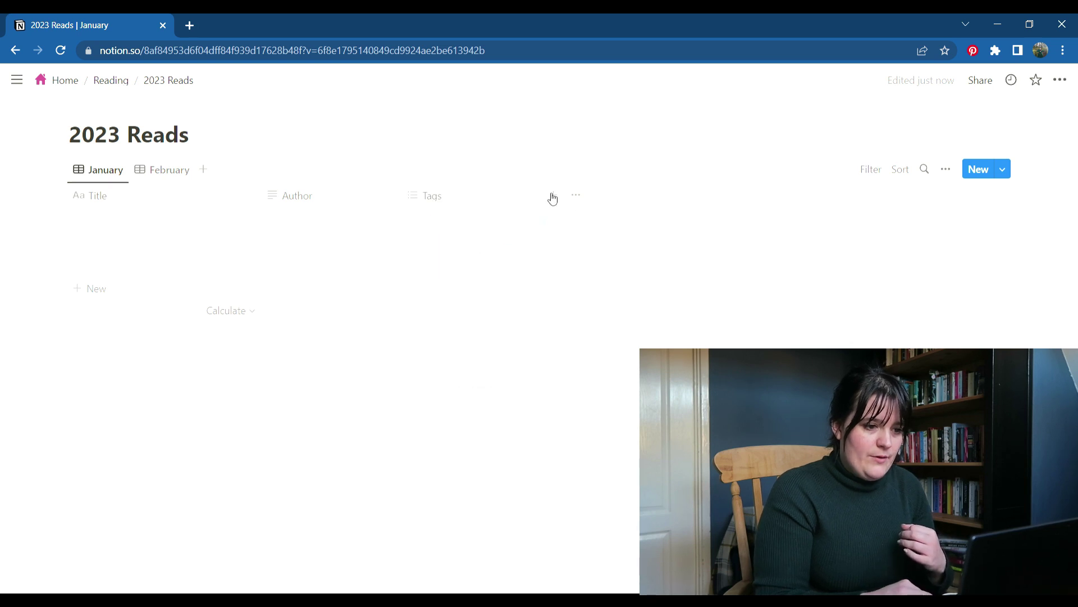
{"action": "left_click", "coordinate": [550, 197]}
{"action": "type", "text": "check"}
{"action": "key", "text": "Return"}
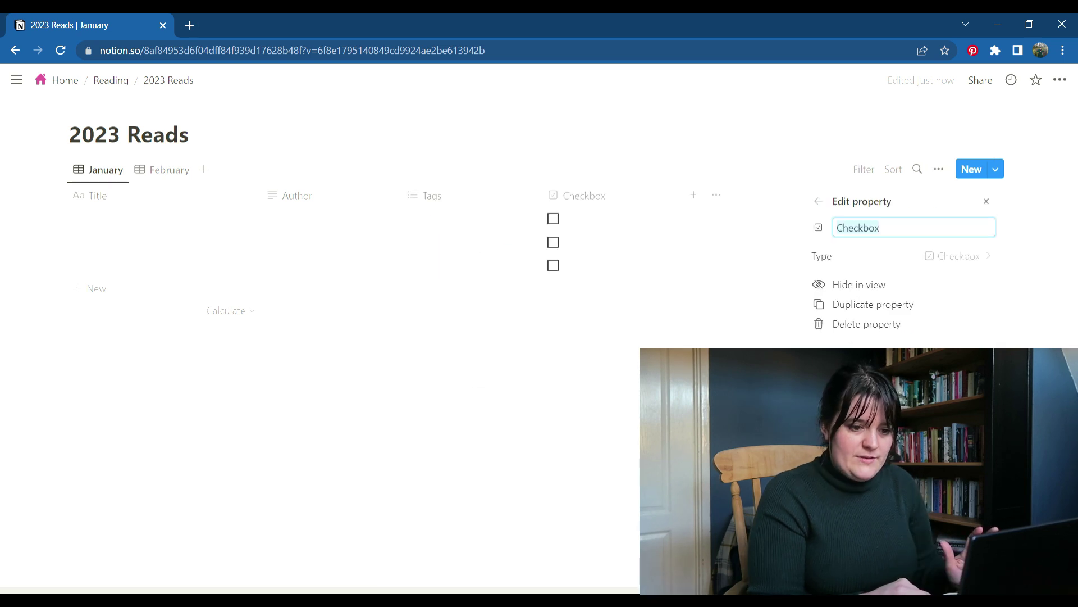
{"action": "left_click", "coordinate": [584, 196]}
{"action": "key", "text": "BackSpace"}
{"action": "key", "text": "BackSpace"}
{"action": "key", "text": "BackSpace"}
{"action": "key", "text": "BackSpace"}
{"action": "key", "text": "BackSpace"}
{"action": "key", "text": "BackSpace"}
{"action": "key", "text": "BackSpace"}
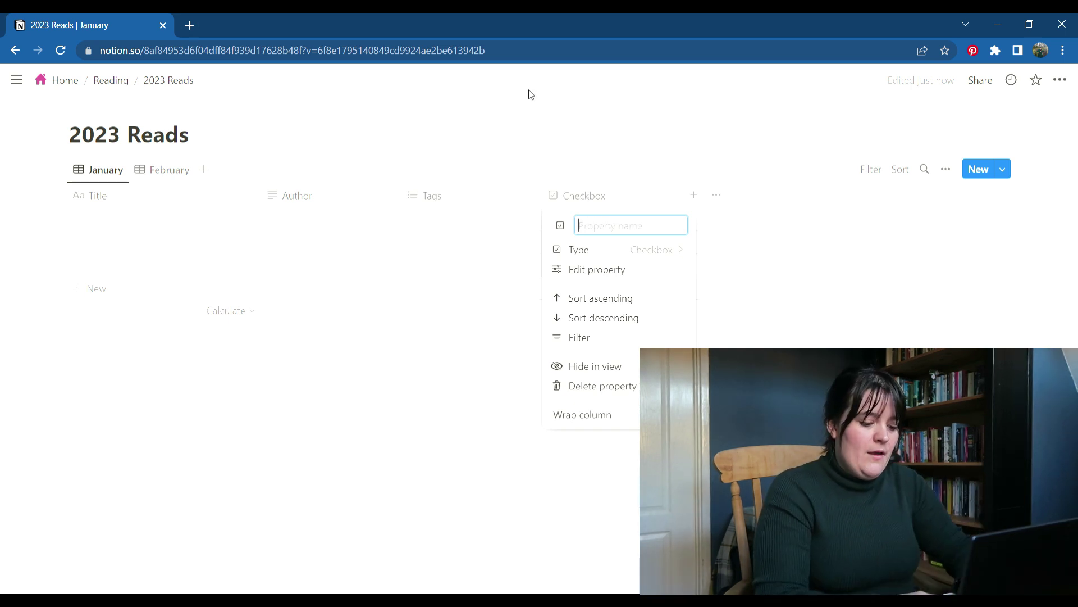
{"action": "type", "text": "Physical"}
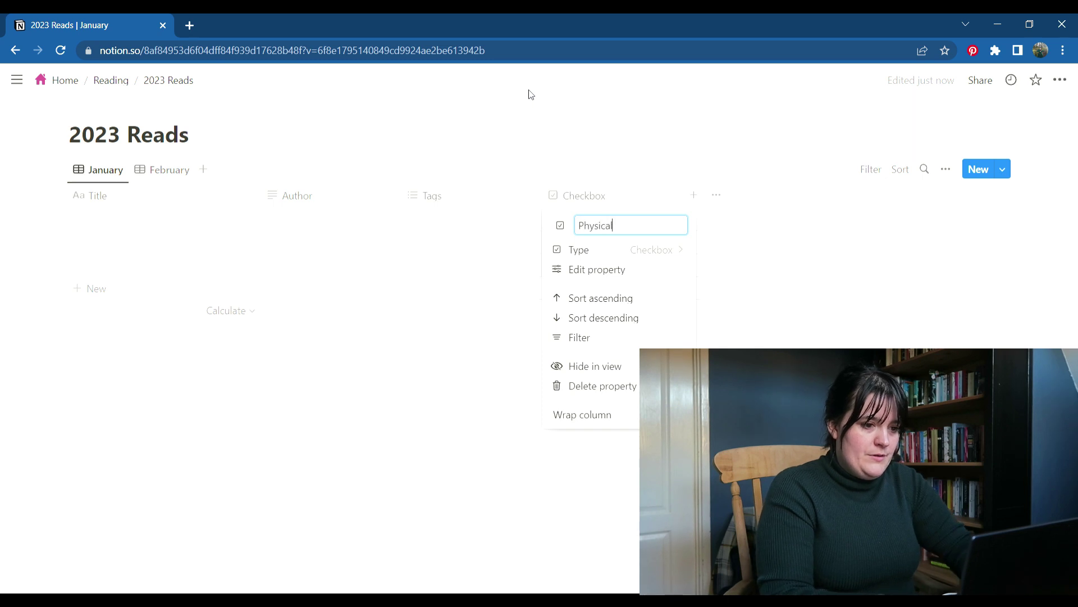
{"action": "key", "text": "Return"}
{"action": "left_click_drag", "start_coordinate": [585, 200], "coordinate": [474, 200]}
Add eBook and Audiobook checkbox columns
{"action": "left_click", "coordinate": [696, 196]}
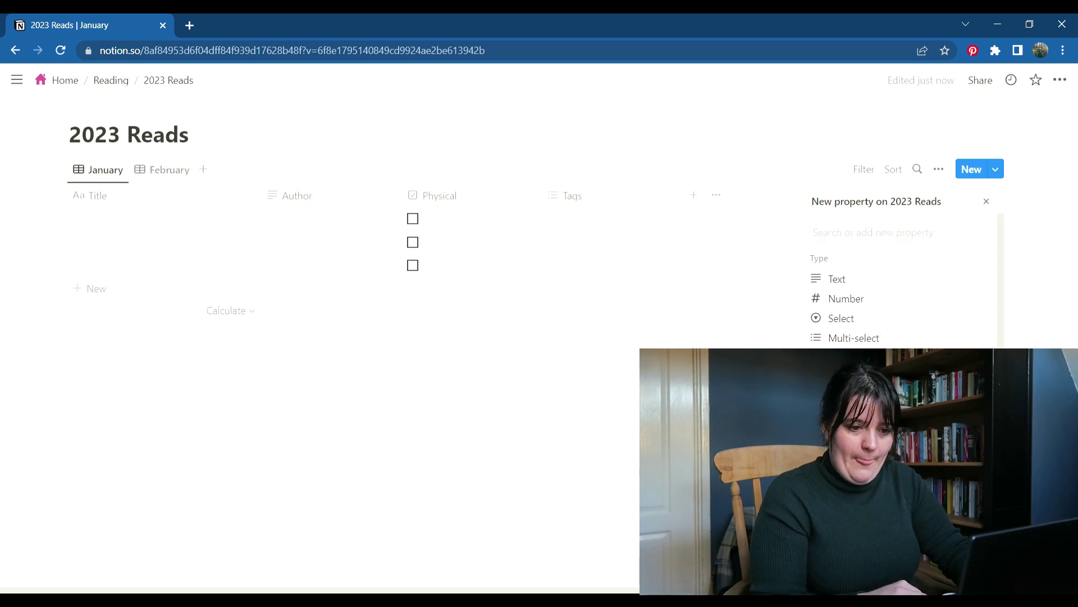
{"action": "left_click", "coordinate": [869, 265]}
{"action": "type", "text": "eBook"}
{"action": "key", "text": "Return"}
{"action": "left_click", "coordinate": [834, 196]}
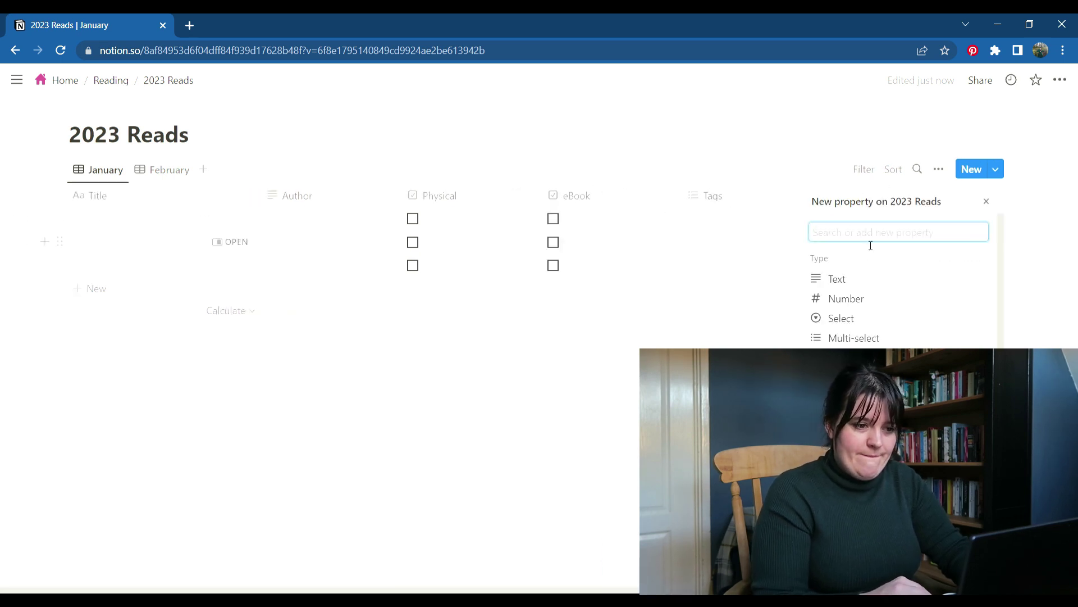
{"action": "left_click", "coordinate": [919, 255]}
{"action": "type", "text": "Audiobook"}
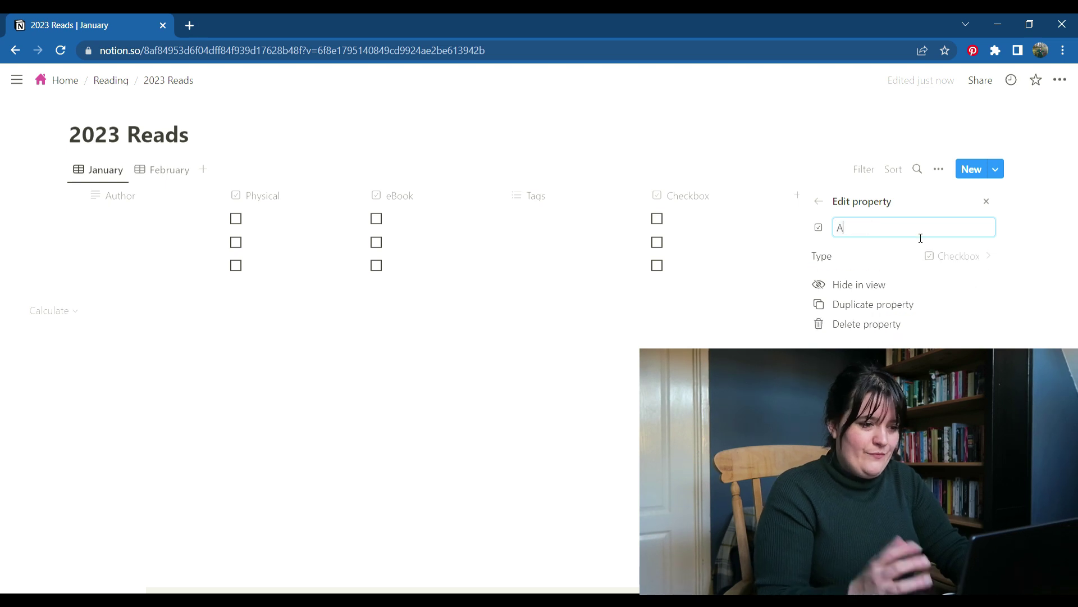
{"action": "key", "text": "Return"}
Rename the Tags column to Genres, keeping it a multi-select
{"action": "scroll", "coordinate": [674, 224], "scroll_direction": "right", "scroll_amount": 5}
{"action": "left_click", "coordinate": [574, 195]}
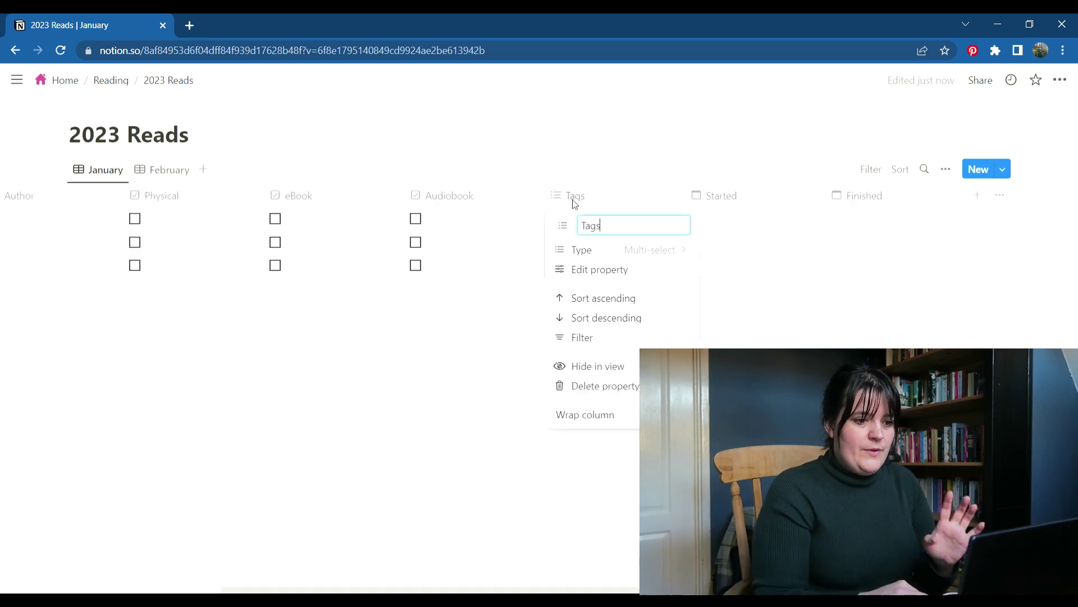
{"action": "double_click", "coordinate": [606, 227]}
{"action": "type", "text": "Genres"}
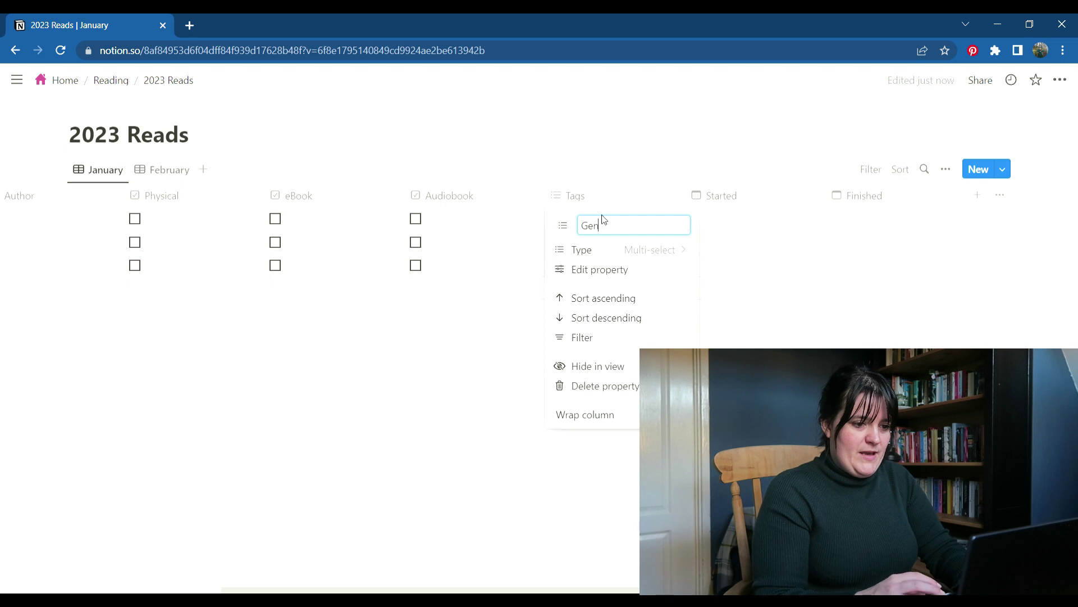
{"action": "left_click", "coordinate": [631, 254]}
{"action": "left_click", "coordinate": [461, 365]}
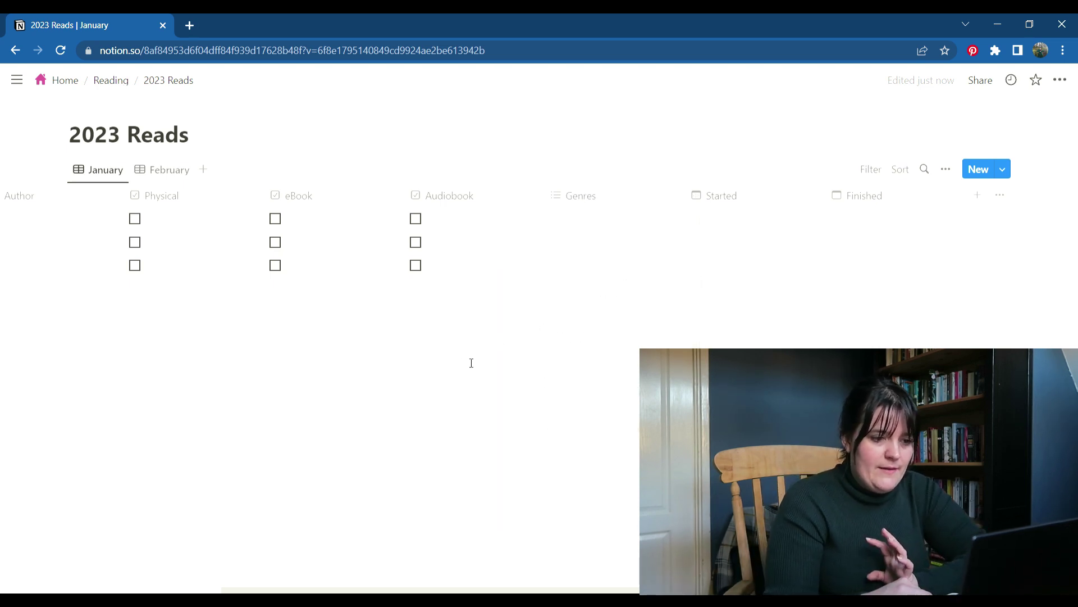
{"action": "left_click", "coordinate": [592, 229]}
{"action": "key", "text": "Escape"}
{"action": "scroll", "coordinate": [563, 432], "scroll_direction": "left", "scroll_amount": 5}
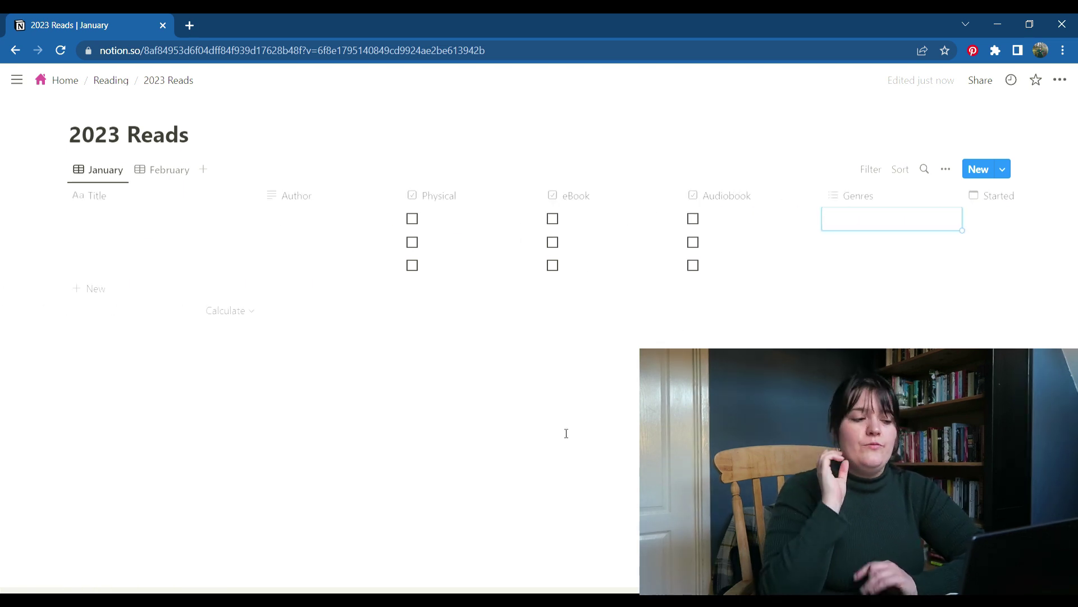
Enter 'The Makioka Sisters' as the first book title, fixing the typo
{"action": "left_click", "coordinate": [168, 219]}
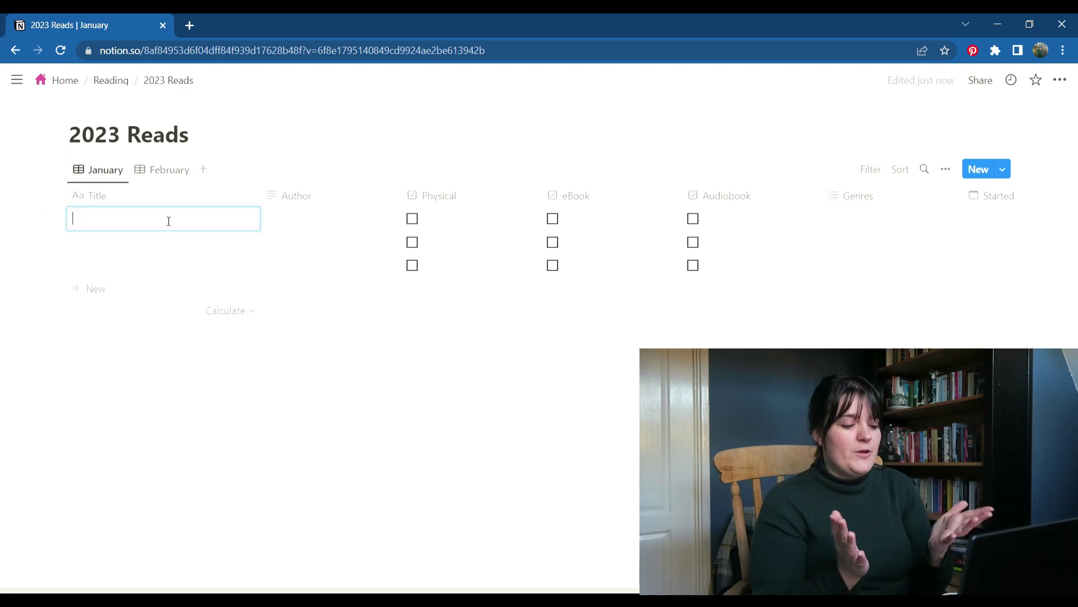
{"action": "type", "text": "The Makioka Sistiers"}
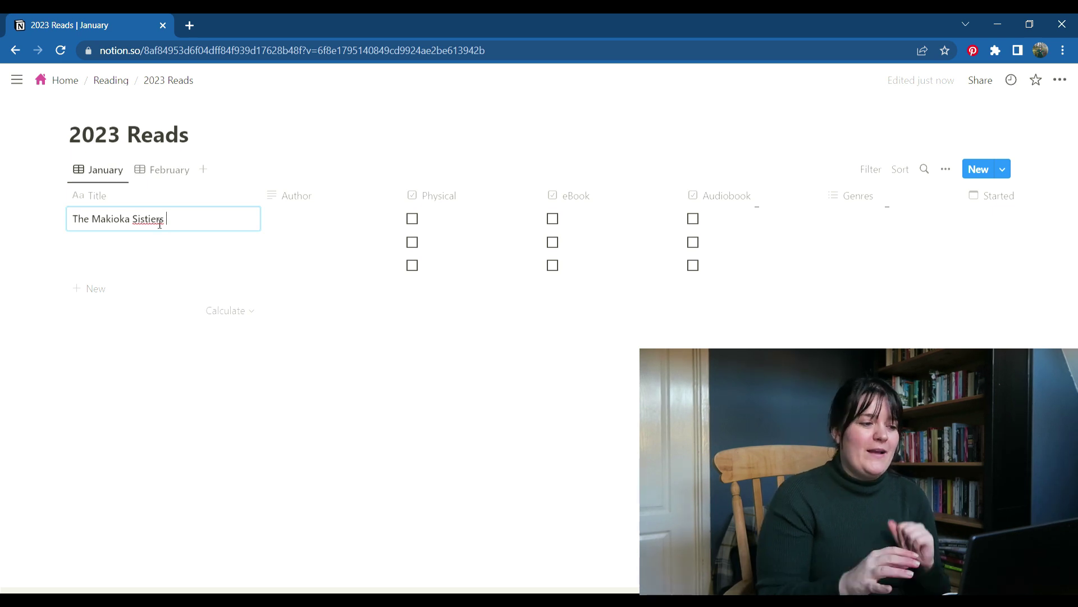
{"action": "key", "text": "Left"}
{"action": "key", "text": "Left"}
{"action": "key", "text": "Left"}
{"action": "key", "text": "Left"}
{"action": "key", "text": "BackSpace"}
{"action": "key", "text": "BackSpace"}
{"action": "key", "text": "BackSpace"}
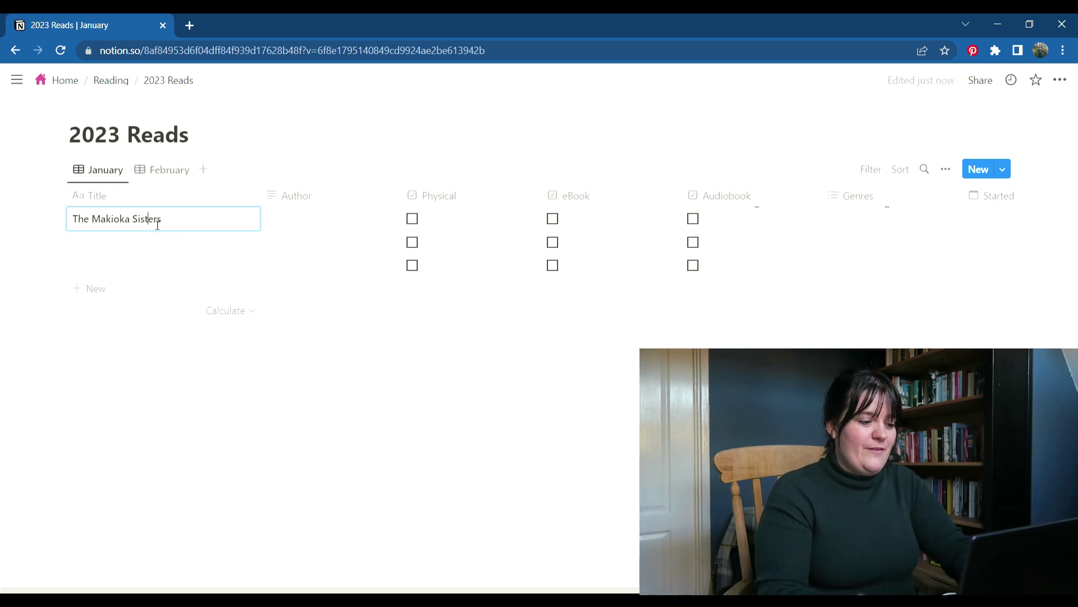
{"action": "key", "text": "Escape"}
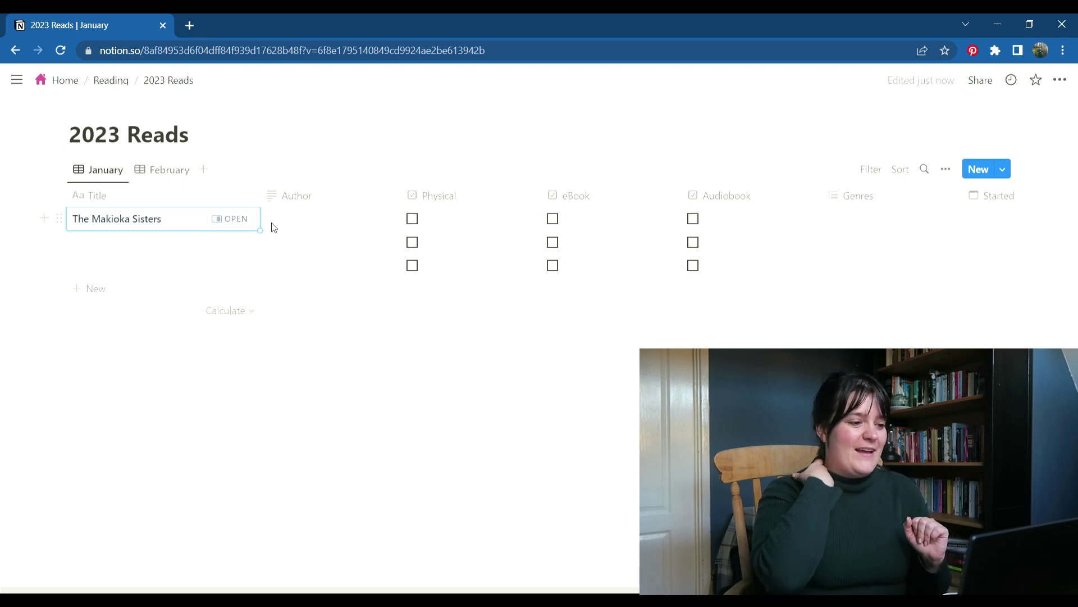
Add a Notes line to The Makioka Sisters page in side peek
{"action": "left_click", "coordinate": [227, 220]}
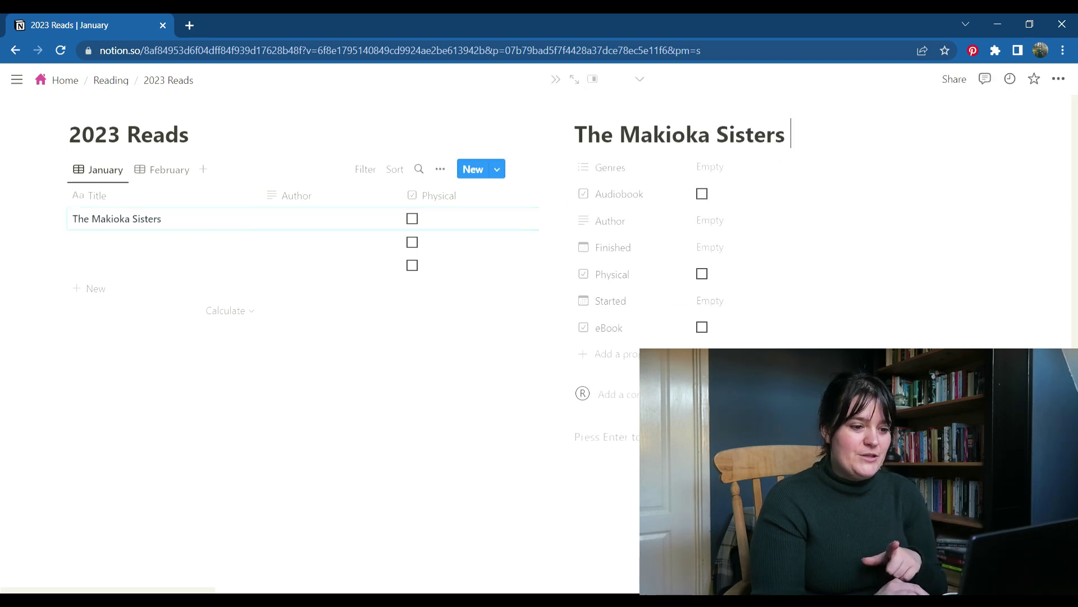
{"action": "key", "text": "Return"}
{"action": "type", "text": "Notes"}
{"action": "key", "text": "Return"}
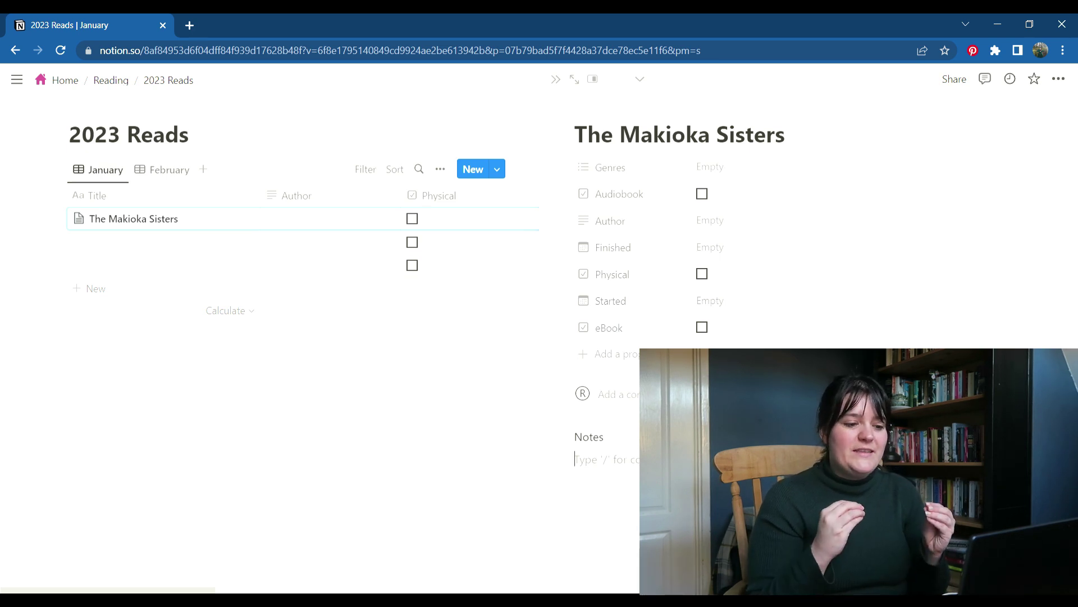
{"action": "key", "text": "Escape"}
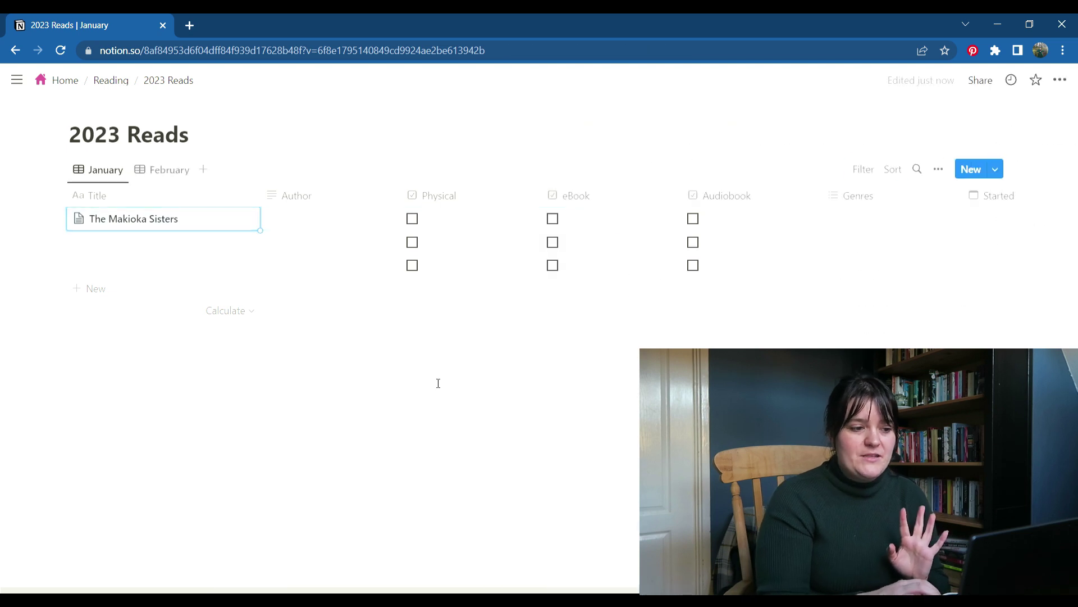
Enter the book's author in the Author cell
{"action": "scroll", "coordinate": [306, 227], "scroll_direction": "right", "scroll_amount": 3}
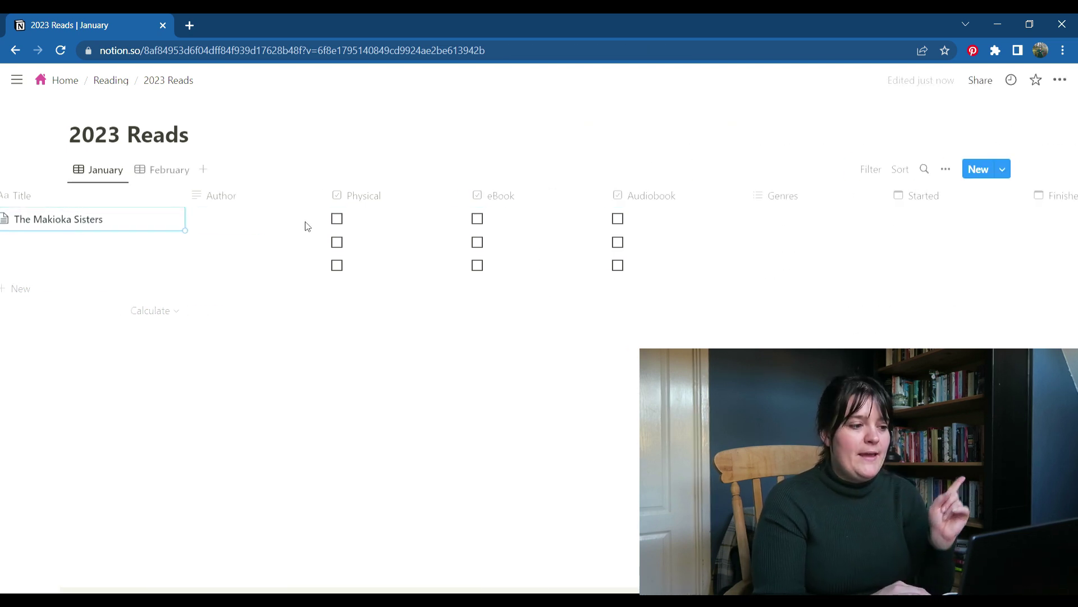
{"action": "scroll", "coordinate": [213, 219], "scroll_direction": "left", "scroll_amount": 3}
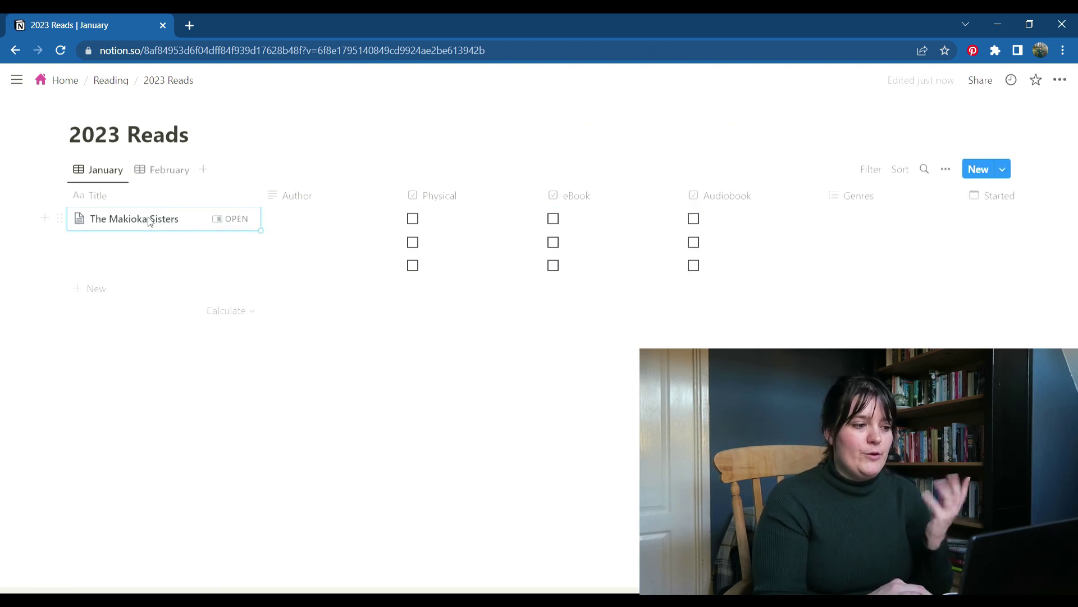
{"action": "left_click", "coordinate": [347, 217]}
{"action": "type", "text": "Junichiro Tanizaki"}
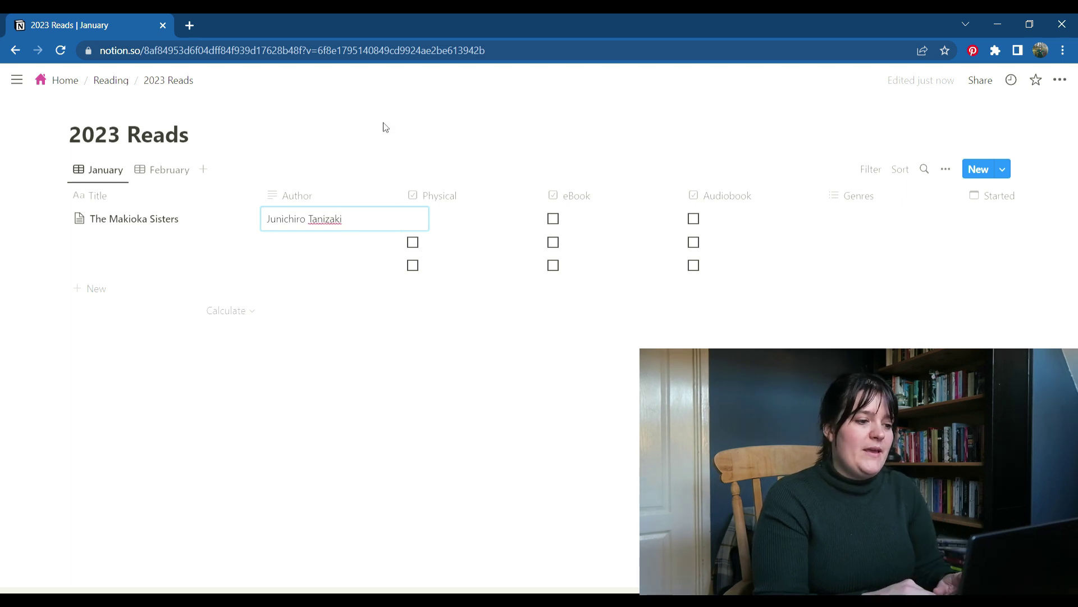
{"action": "key", "text": "Return"}
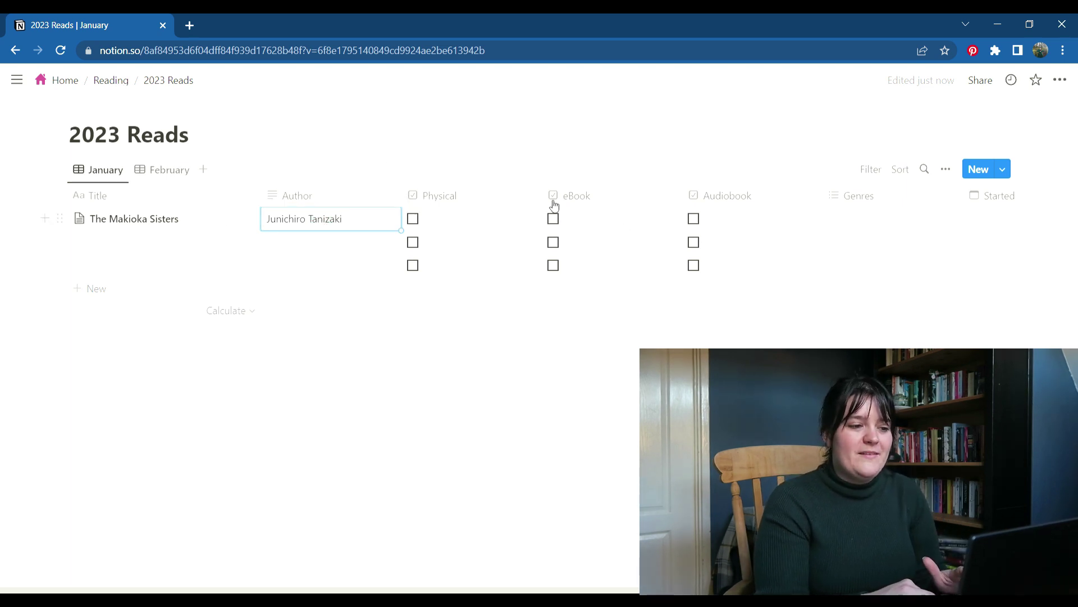
Narrow the Physical, eBook and Audiobook columns and tick Physical for the book
{"action": "left_click_drag", "start_coordinate": [542, 195], "coordinate": [477, 195]}
{"action": "left_click", "coordinate": [413, 218]}
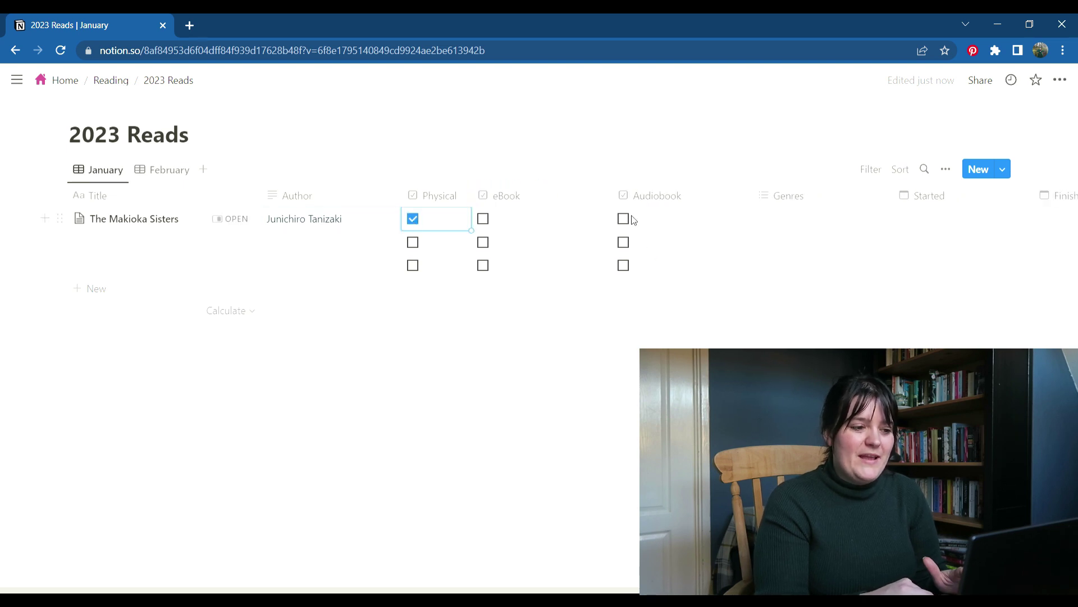
{"action": "left_click_drag", "start_coordinate": [618, 205], "coordinate": [540, 205]}
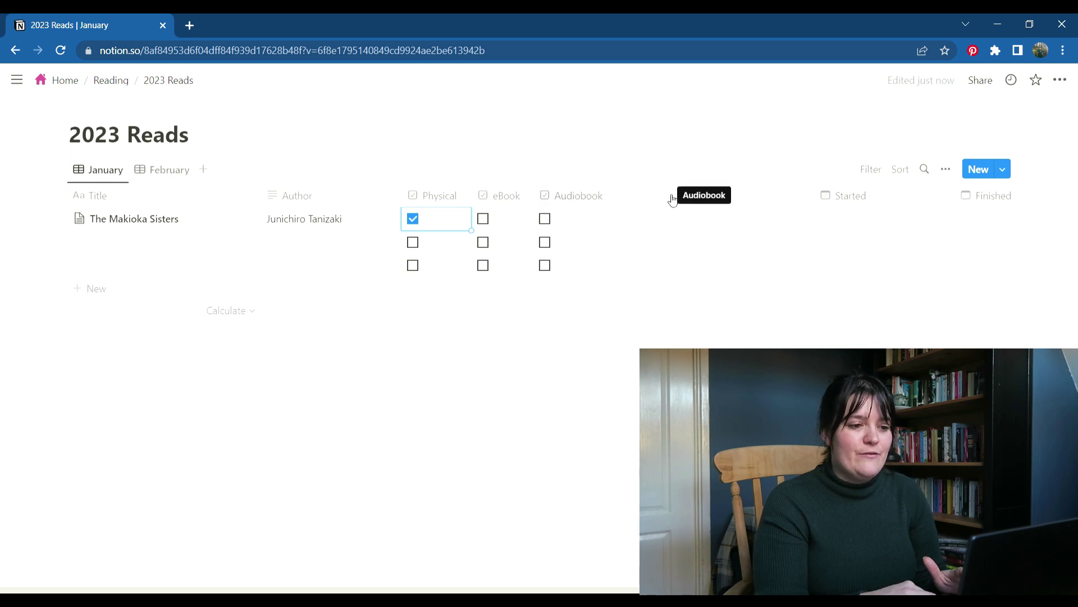
{"action": "left_click_drag", "start_coordinate": [678, 206], "coordinate": [619, 206]}
Tag the book with genres classic, translated and family saga, then return to Reading
{"action": "left_click", "coordinate": [641, 222]}
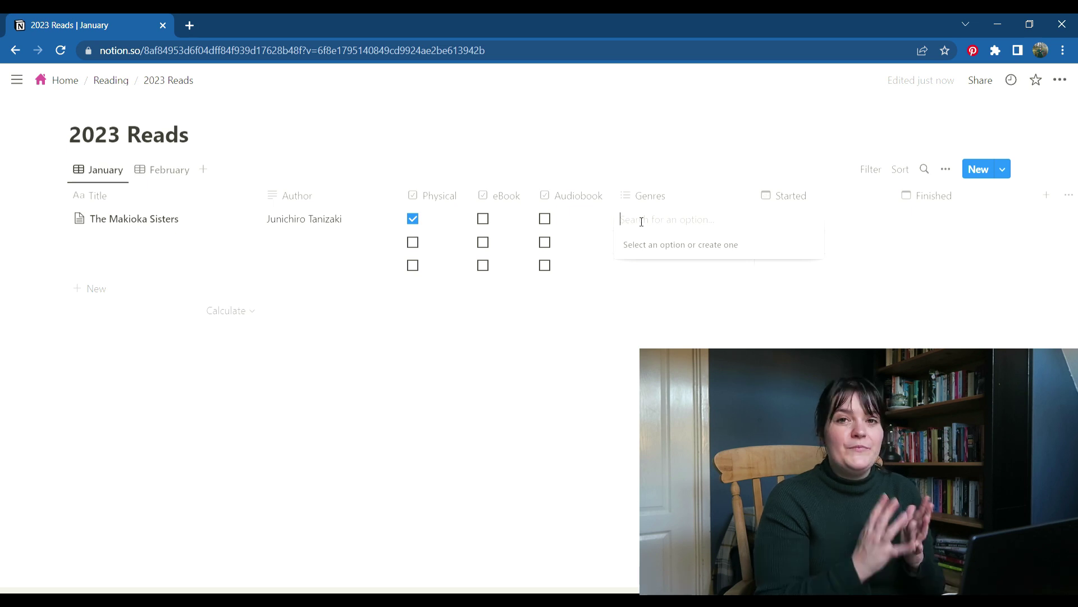
{"action": "type", "text": "classic,"}
{"action": "left_click", "coordinate": [660, 265]}
{"action": "type", "text": "translated"}
{"action": "left_click", "coordinate": [712, 266]}
{"action": "type", "text": "family saga"}
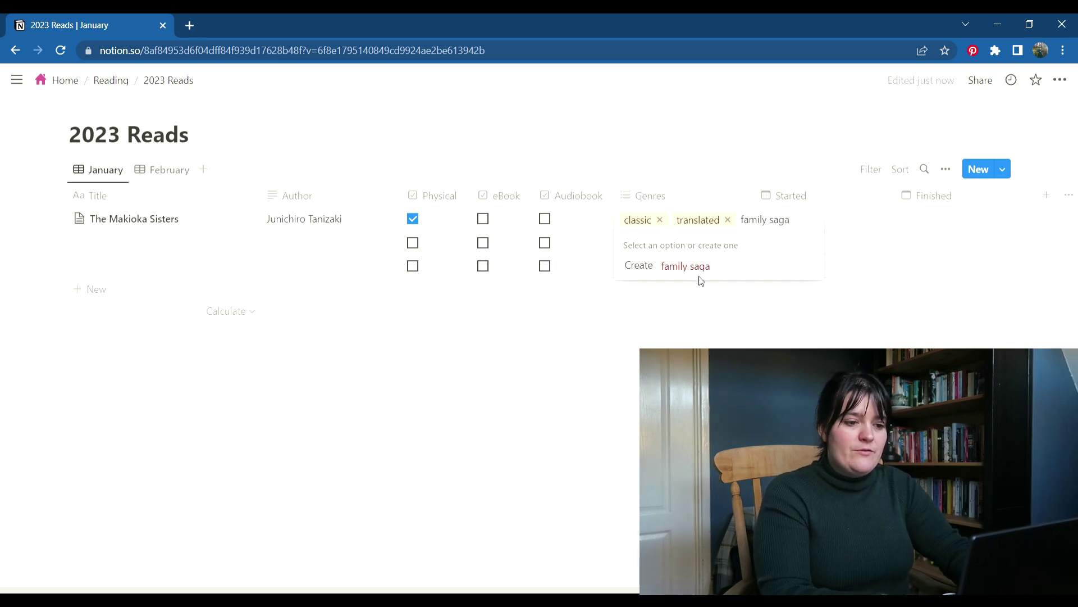
{"action": "key", "text": "Return"}
{"action": "key", "text": "Escape"}
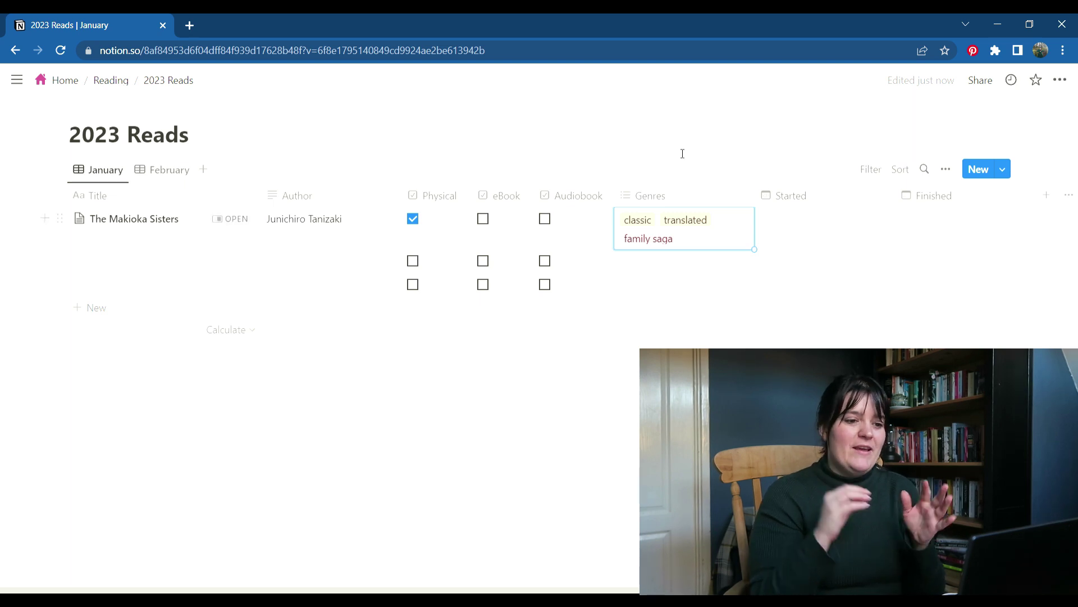
{"action": "left_click", "coordinate": [647, 225]}
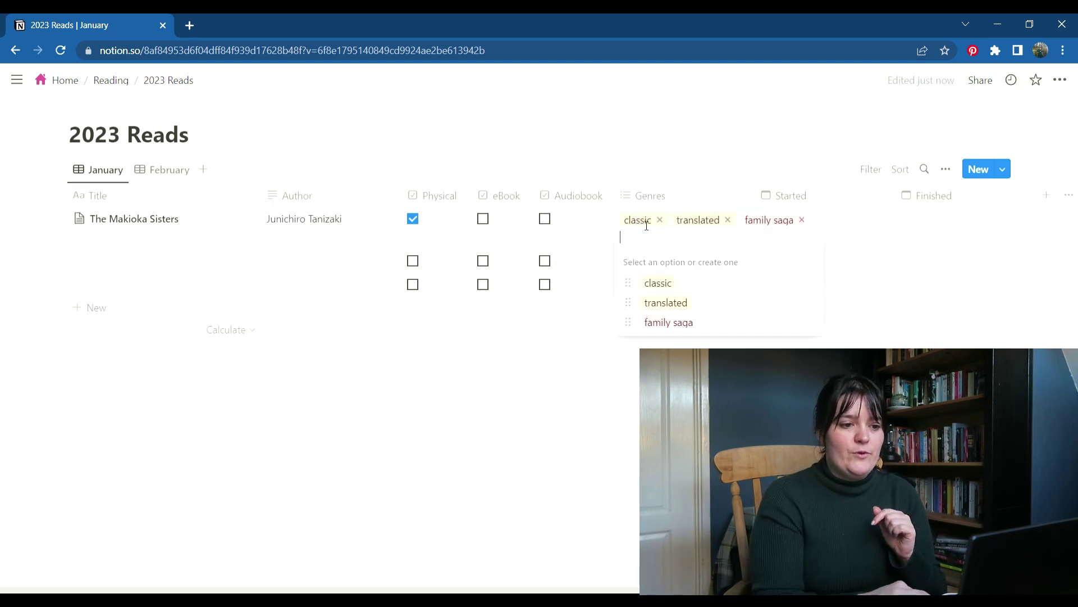
{"action": "key", "text": "Escape"}
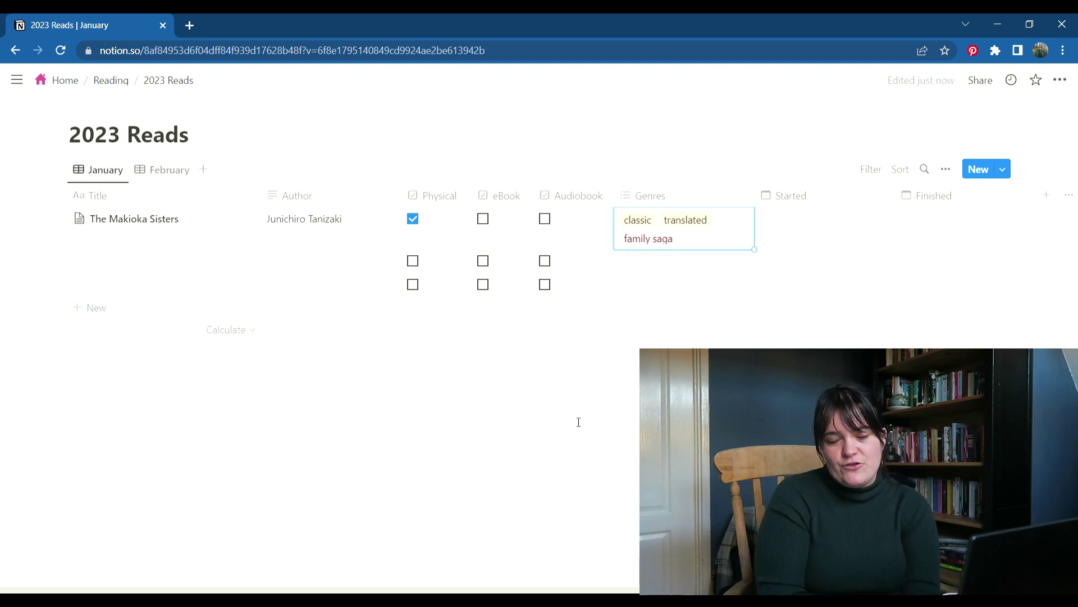
{"action": "left_click", "coordinate": [415, 456]}
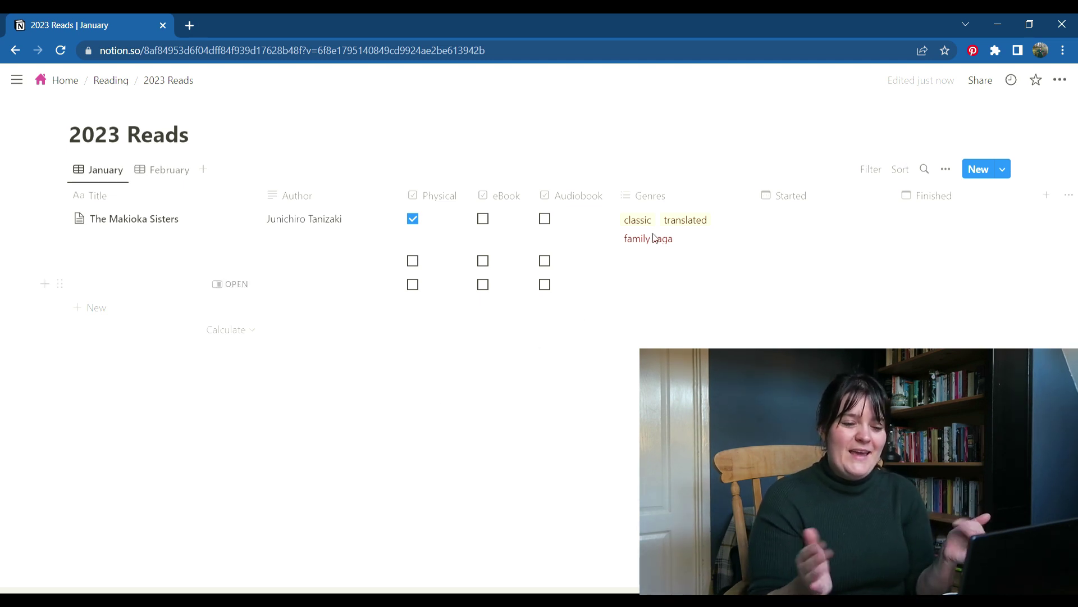
{"action": "left_click", "coordinate": [105, 83]}
Add a Navigation Heading 2 and place it directly above the 2023 Reads link
{"action": "mouse_move", "coordinate": [284, 382]}
{"action": "left_mouse_down"}
{"action": "mouse_move", "coordinate": [263, 359]}
{"action": "mouse_move", "coordinate": [247, 367]}
{"action": "mouse_move", "coordinate": [323, 380]}
{"action": "mouse_move", "coordinate": [279, 366]}
{"action": "left_mouse_up"}
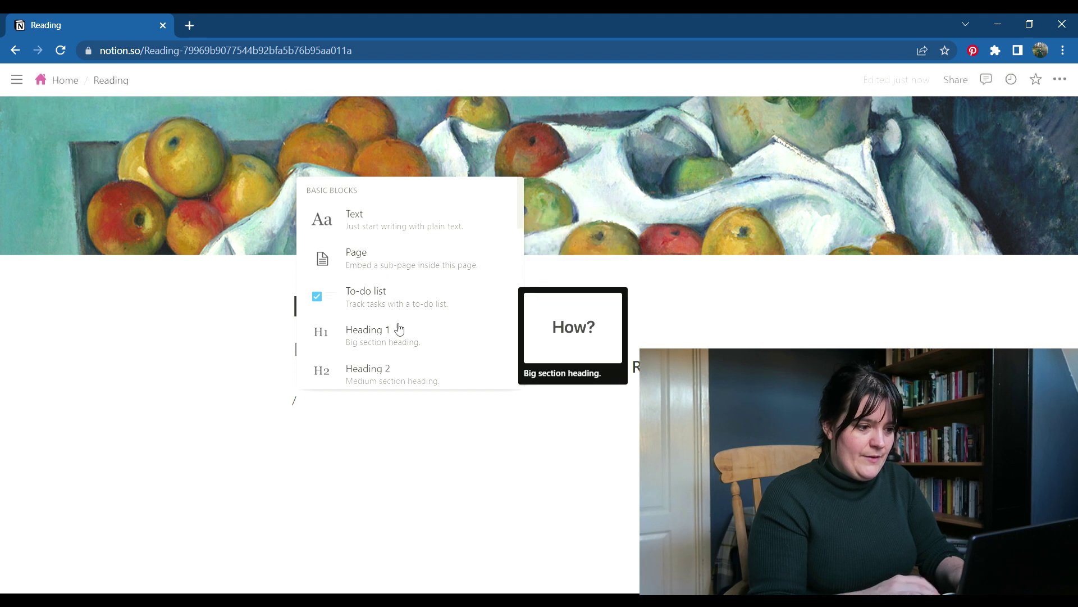
{"action": "left_click", "coordinate": [406, 366]}
{"action": "type", "text": "N"}
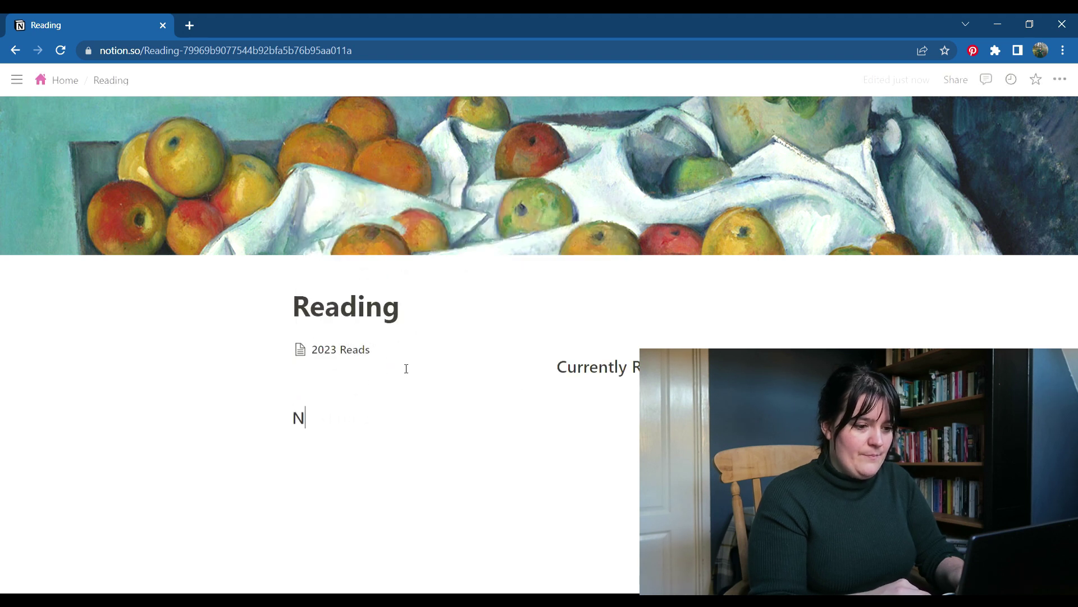
{"action": "type", "text": "avigation"}
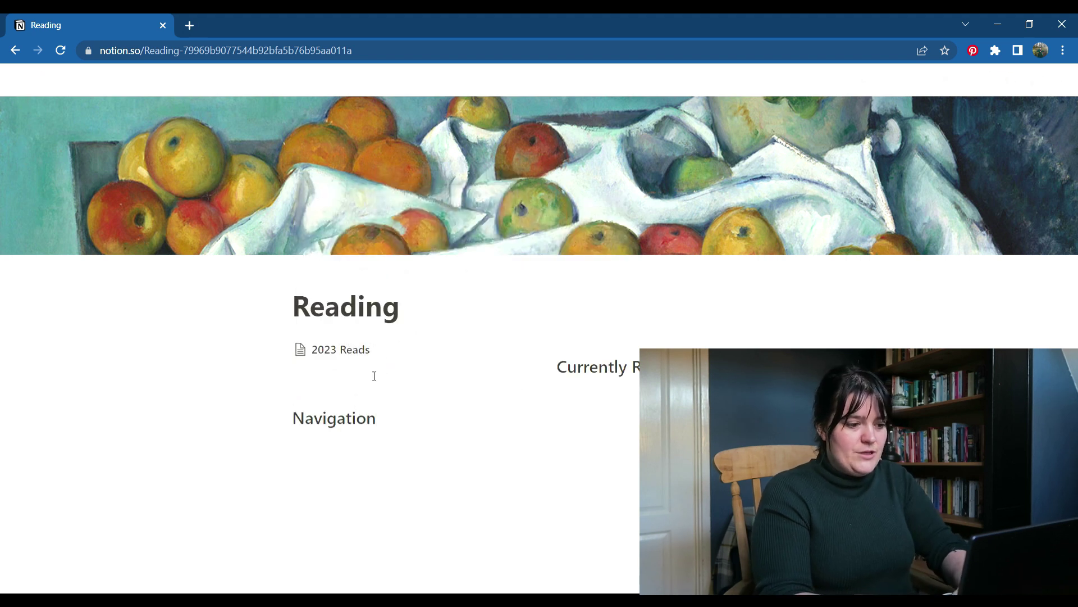
{"action": "left_click_drag", "start_coordinate": [287, 424], "coordinate": [294, 342]}
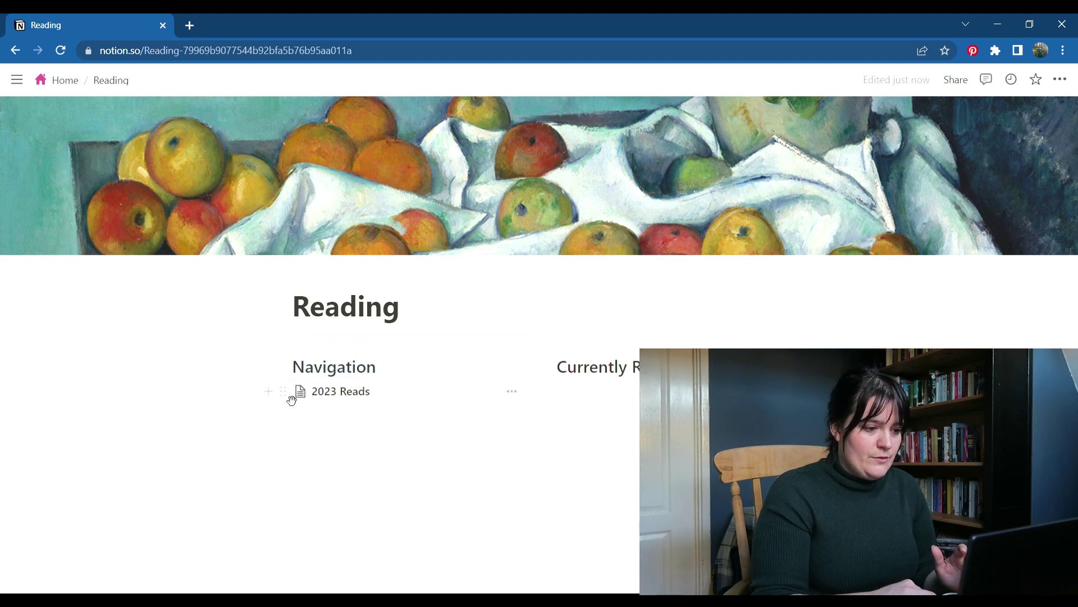
{"action": "left_click", "coordinate": [429, 438]}
Create a Library sub-page, preview the Reading List template, and close it unused
{"action": "type", "text": "/"}
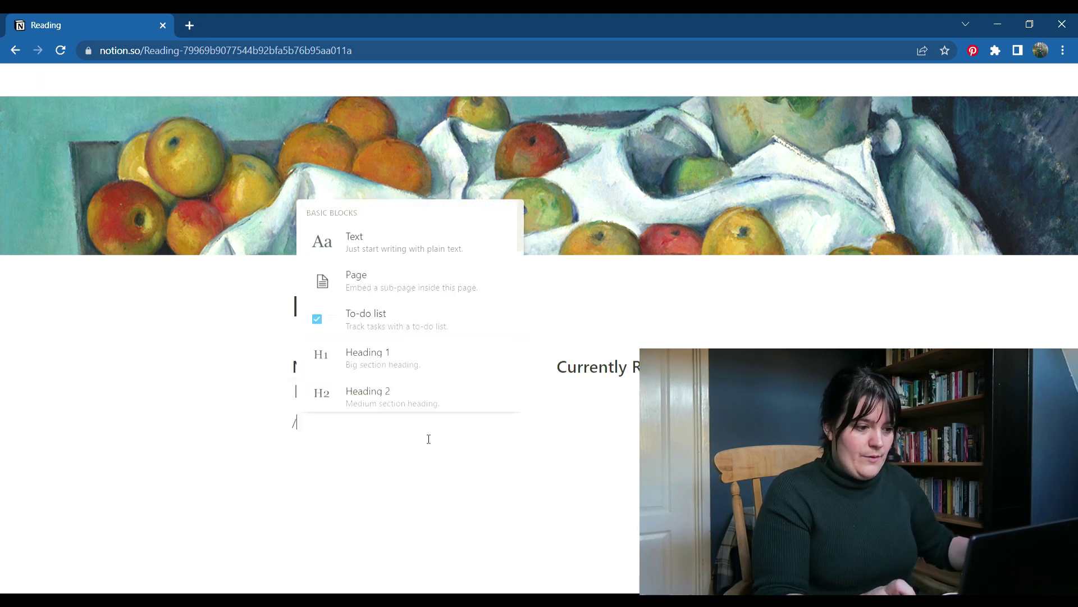
{"action": "left_click", "coordinate": [395, 284]}
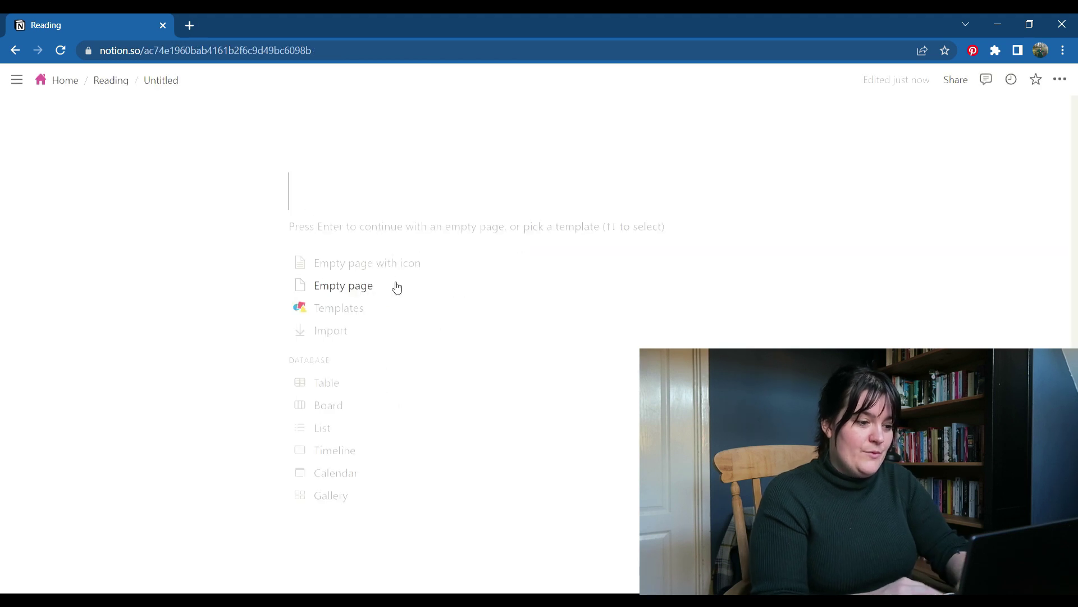
{"action": "type", "text": "Library"}
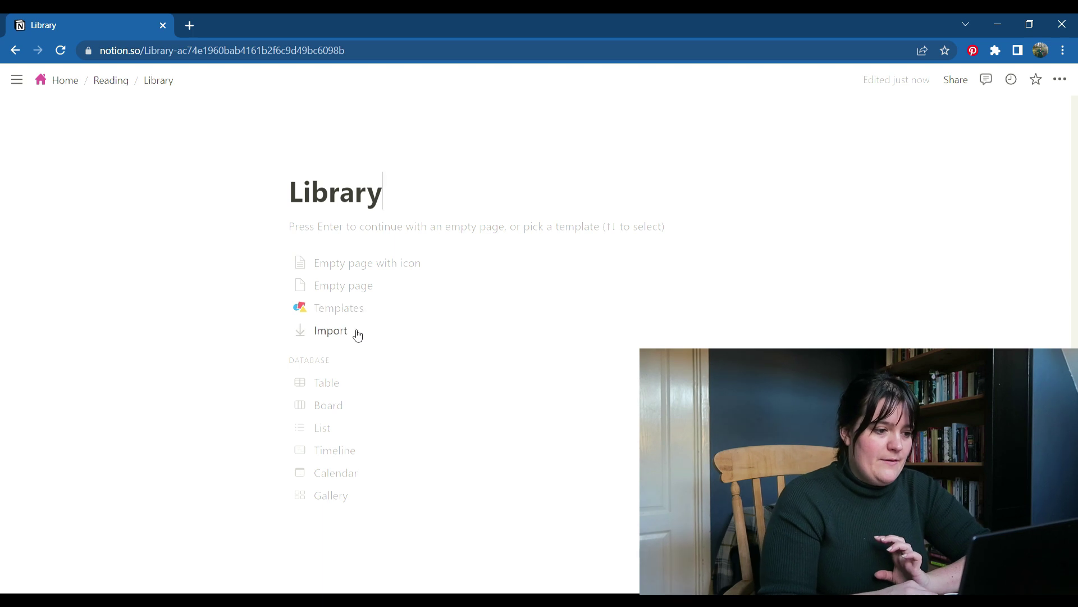
{"action": "left_click", "coordinate": [351, 313]}
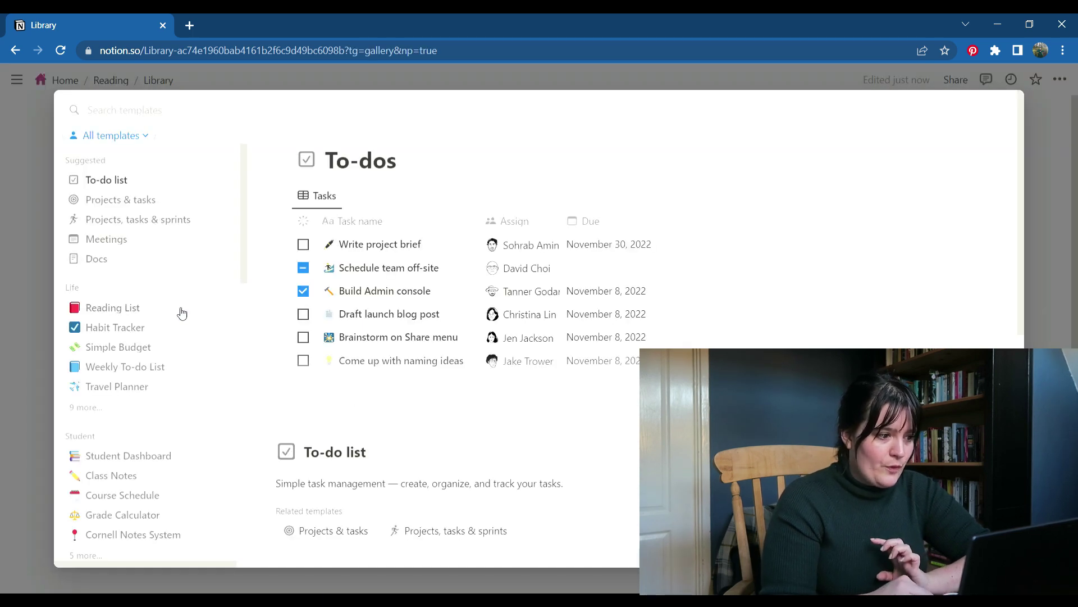
{"action": "left_click", "coordinate": [179, 314]}
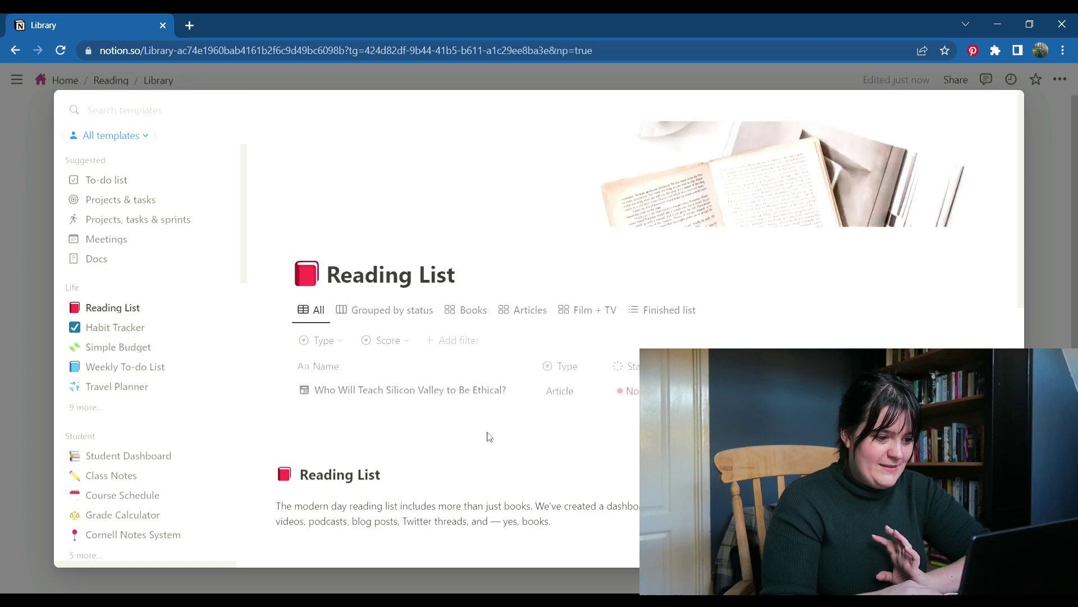
{"action": "scroll", "coordinate": [490, 436], "scroll_direction": "down", "scroll_amount": 1}
{"action": "scroll", "coordinate": [490, 436], "scroll_direction": "down", "scroll_amount": 1}
{"action": "scroll", "coordinate": [490, 436], "scroll_direction": "down", "scroll_amount": 1}
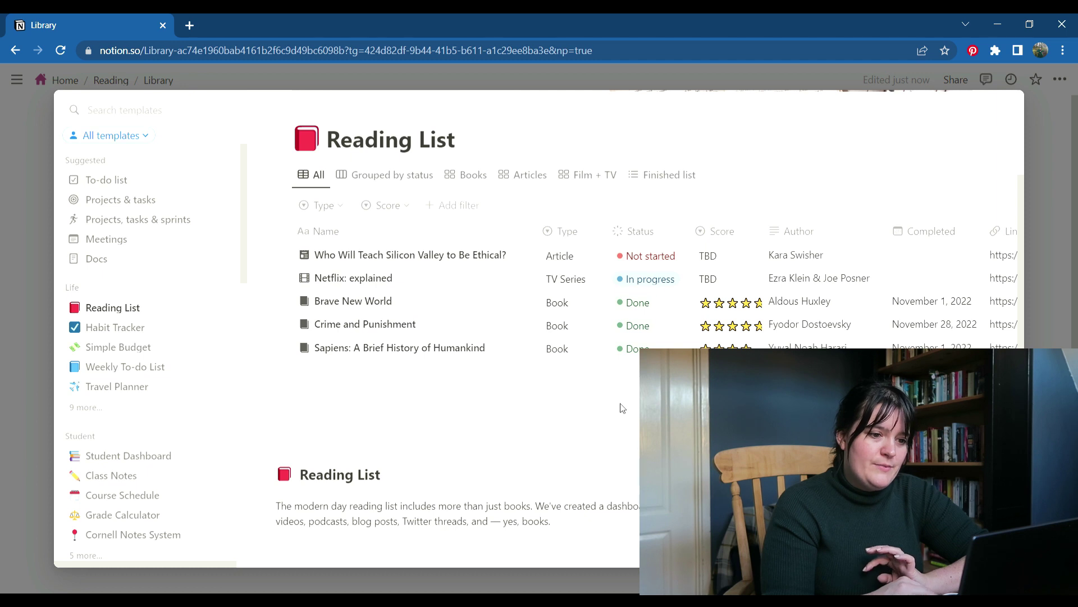
{"action": "scroll", "coordinate": [381, 366], "scroll_direction": "up", "scroll_amount": 1}
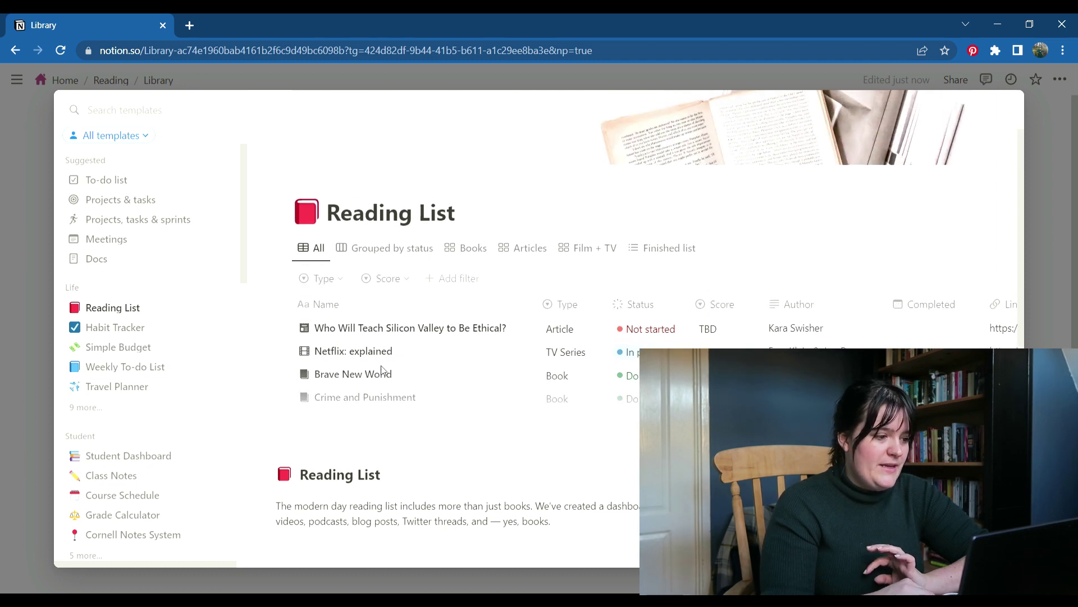
{"action": "scroll", "coordinate": [382, 366], "scroll_direction": "down", "scroll_amount": 1}
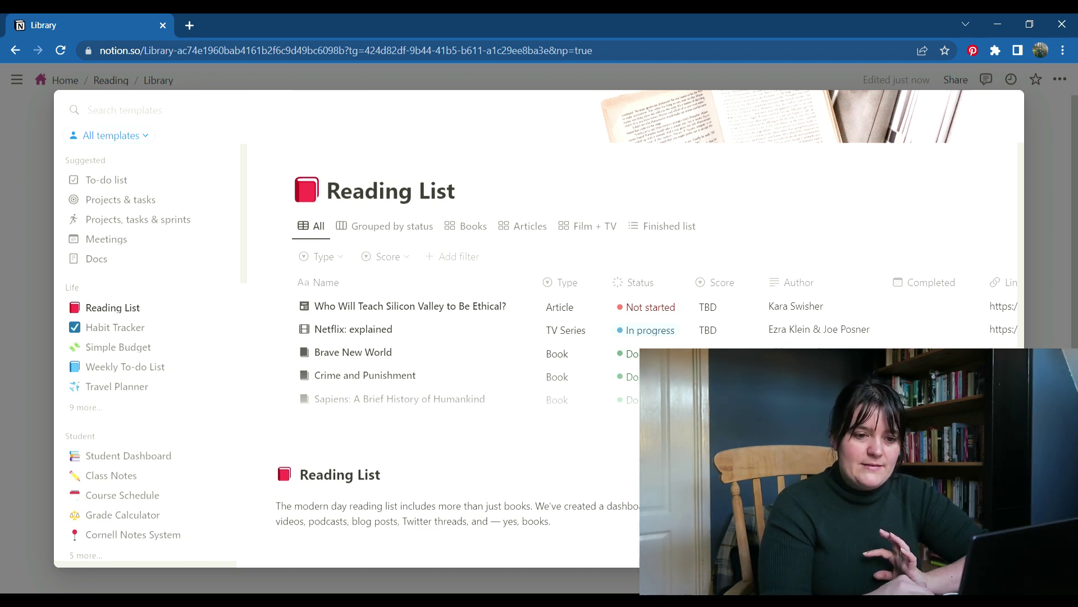
{"action": "left_click", "coordinate": [1059, 332]}
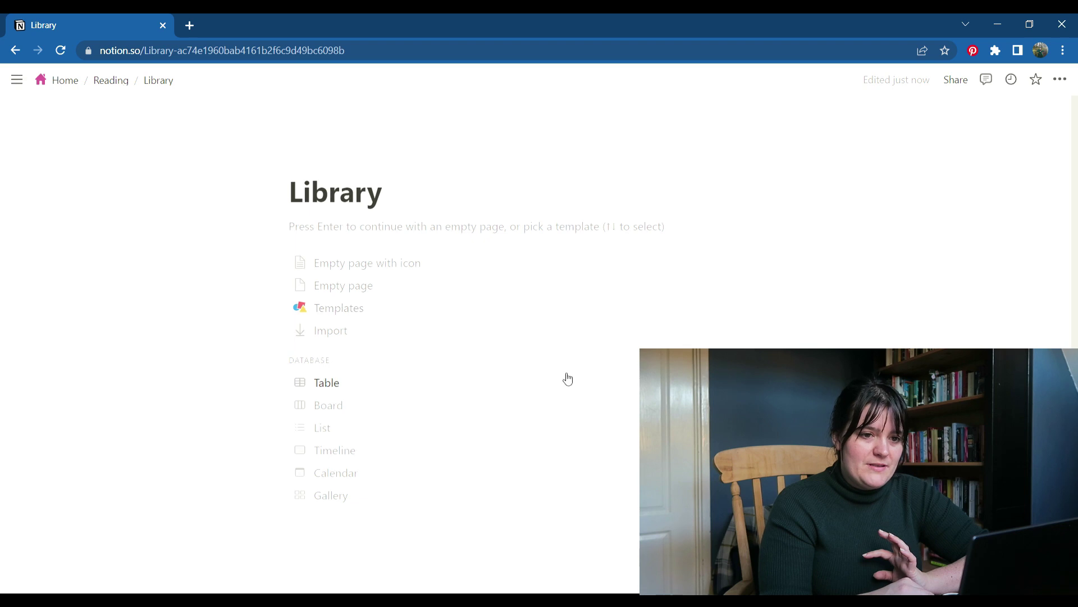
Insert a 'Books I Own' table on the Library page
{"action": "left_click", "coordinate": [373, 272]}
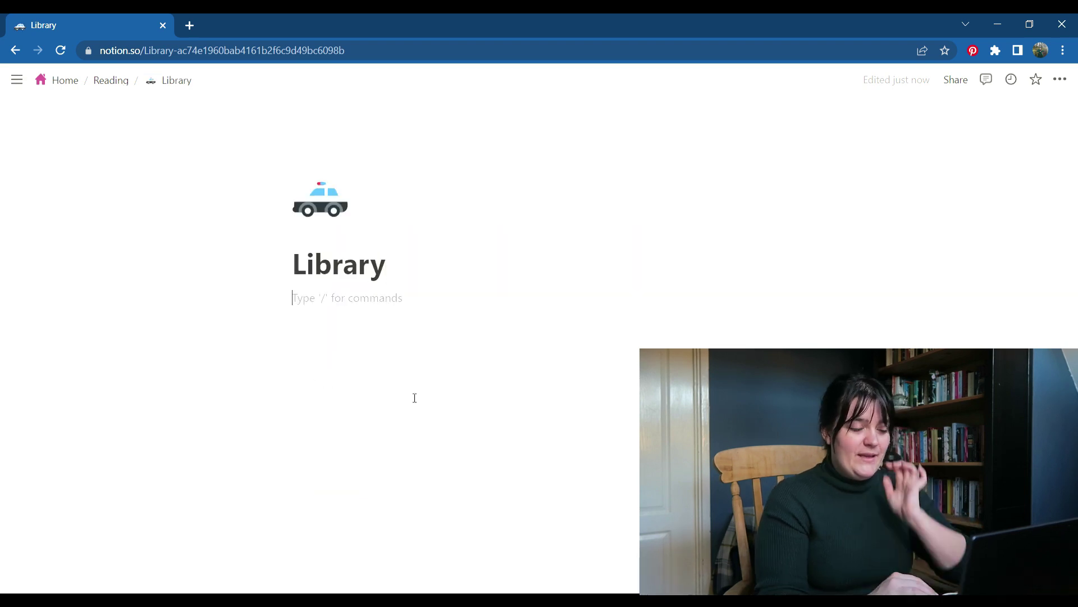
{"action": "type", "text": "/"}
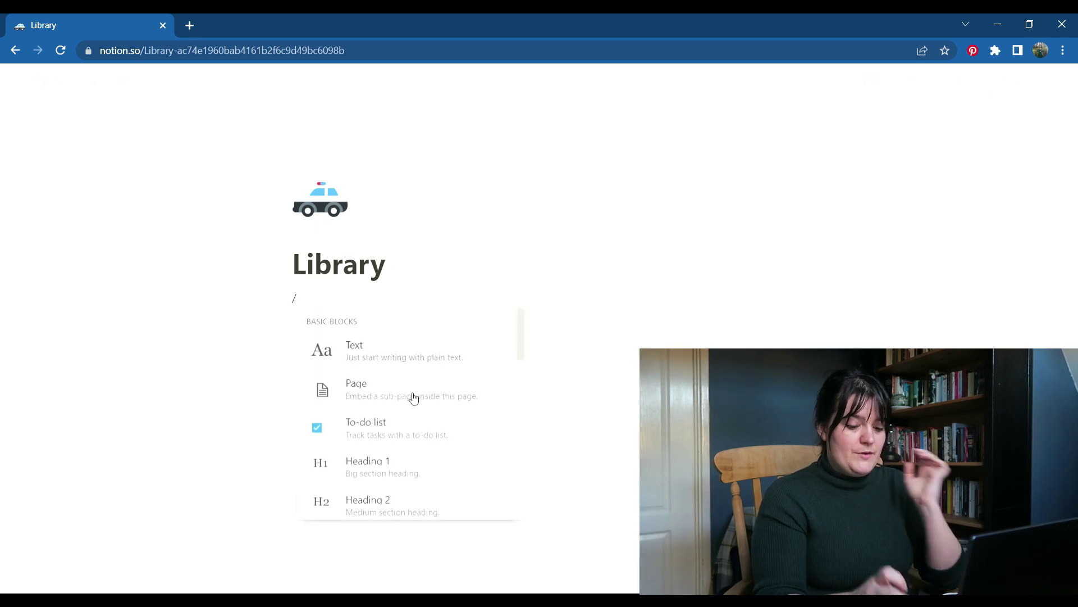
{"action": "scroll", "coordinate": [425, 453], "scroll_direction": "down", "scroll_amount": 3}
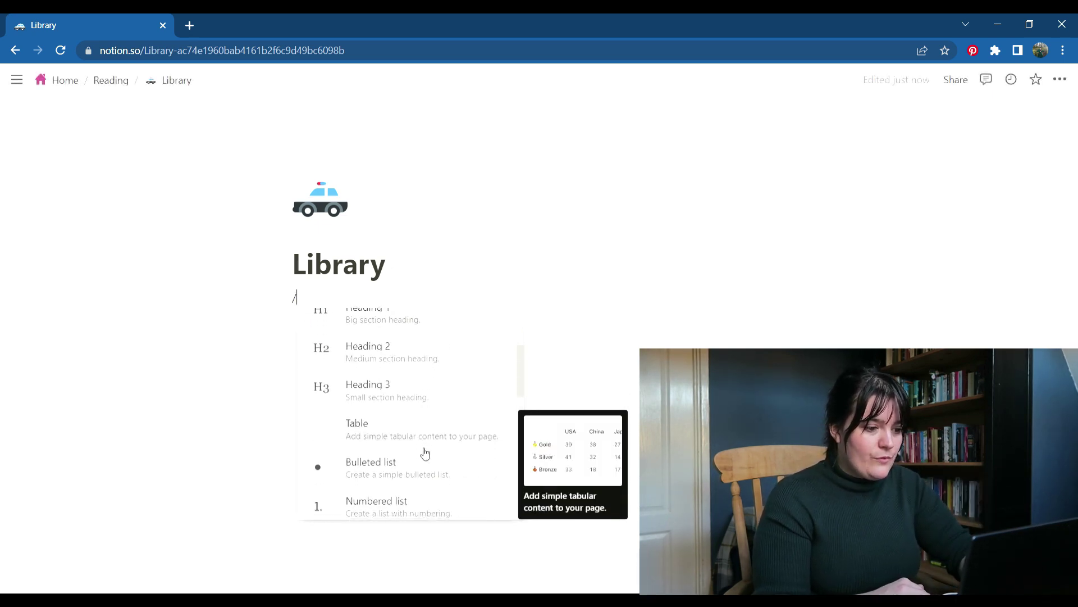
{"action": "left_click", "coordinate": [408, 421]}
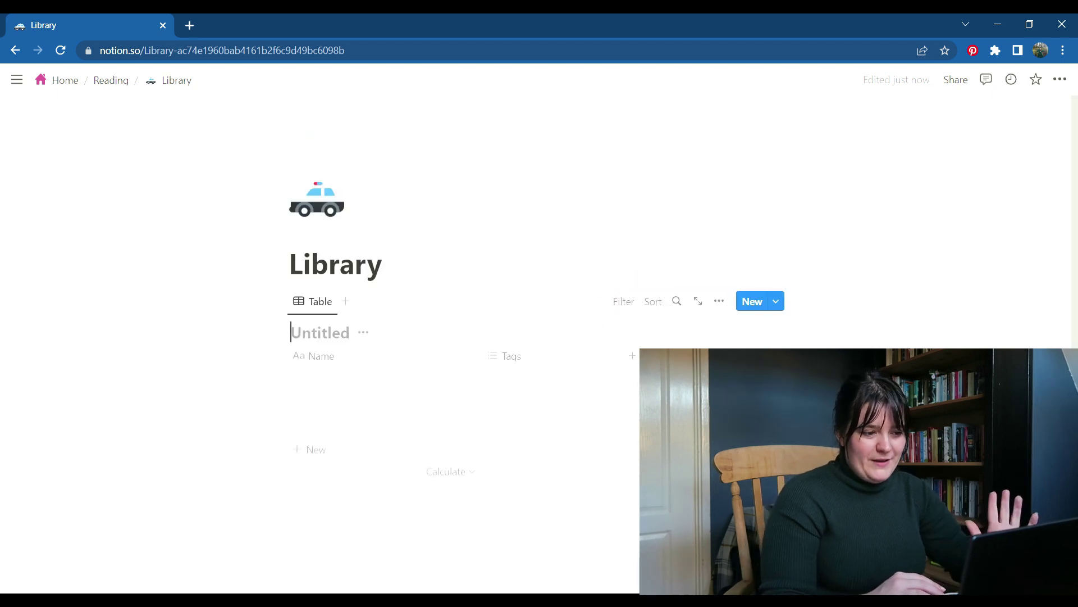
{"action": "type", "text": "O"}
{"action": "key", "text": "BackSpace"}
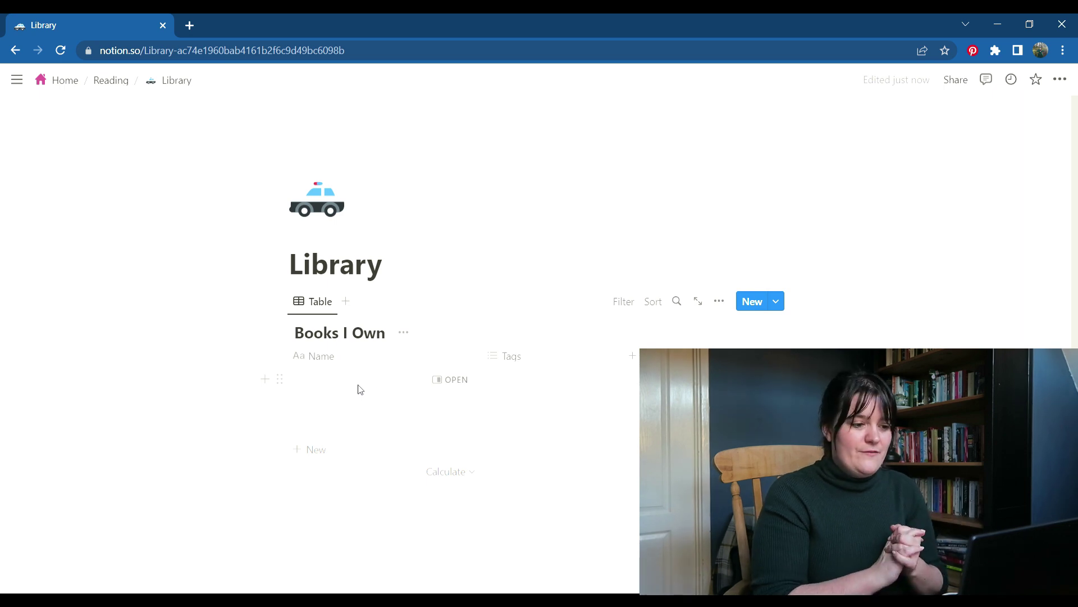
Add an Author text column before Tags and rename Tags to Genre
{"action": "left_click", "coordinate": [633, 356]}
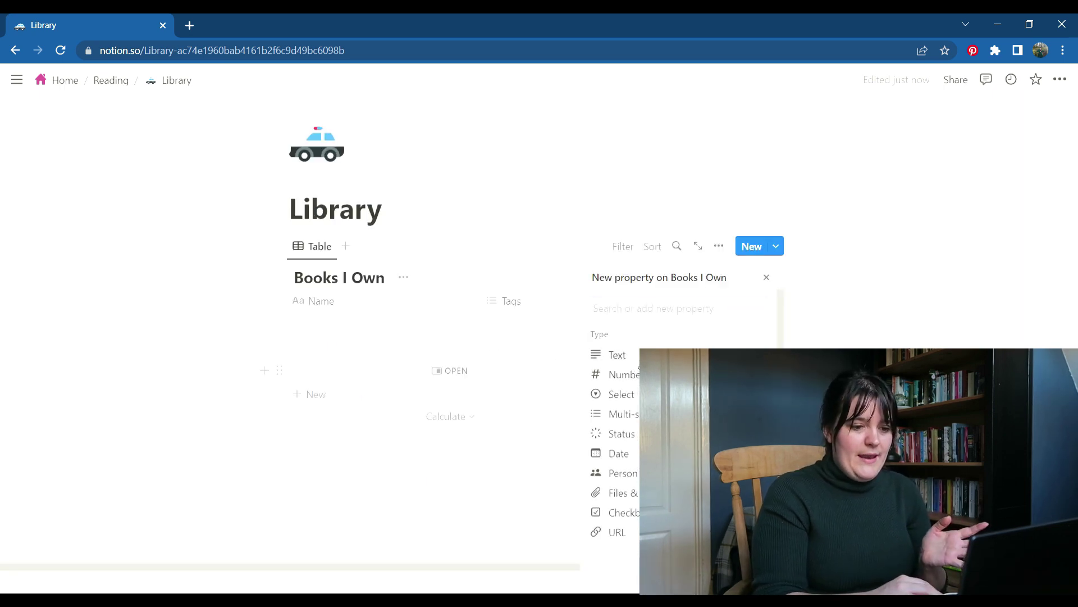
{"action": "left_click", "coordinate": [603, 353]}
{"action": "type", "text": "Author"}
{"action": "key", "text": "Return"}
{"action": "left_click_drag", "start_coordinate": [618, 299], "coordinate": [562, 299]}
{"action": "left_click", "coordinate": [729, 295]}
{"action": "key", "text": "BackSpace"}
{"action": "key", "text": "BackSpace"}
{"action": "type", "text": "Genre"}
{"action": "key", "text": "Return"}
Add a Medium single-select column and delete the extra Text column
{"action": "left_click", "coordinate": [751, 300]}
{"action": "left_click", "coordinate": [602, 354]}
{"action": "left_click", "coordinate": [598, 303]}
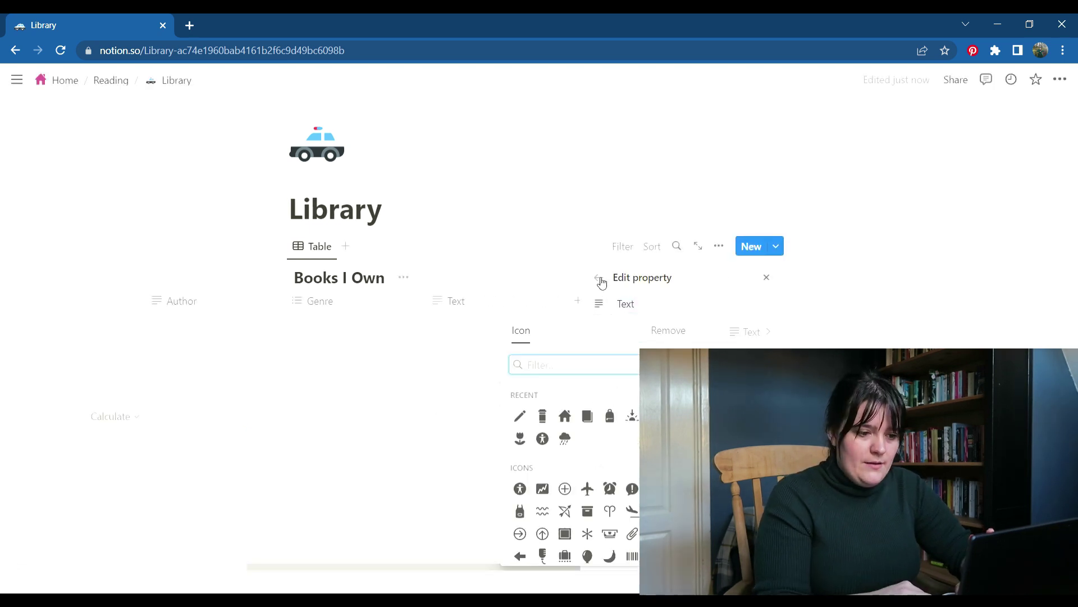
{"action": "left_click", "coordinate": [568, 414]}
{"action": "type", "text": "Medium"}
{"action": "key", "text": "Return"}
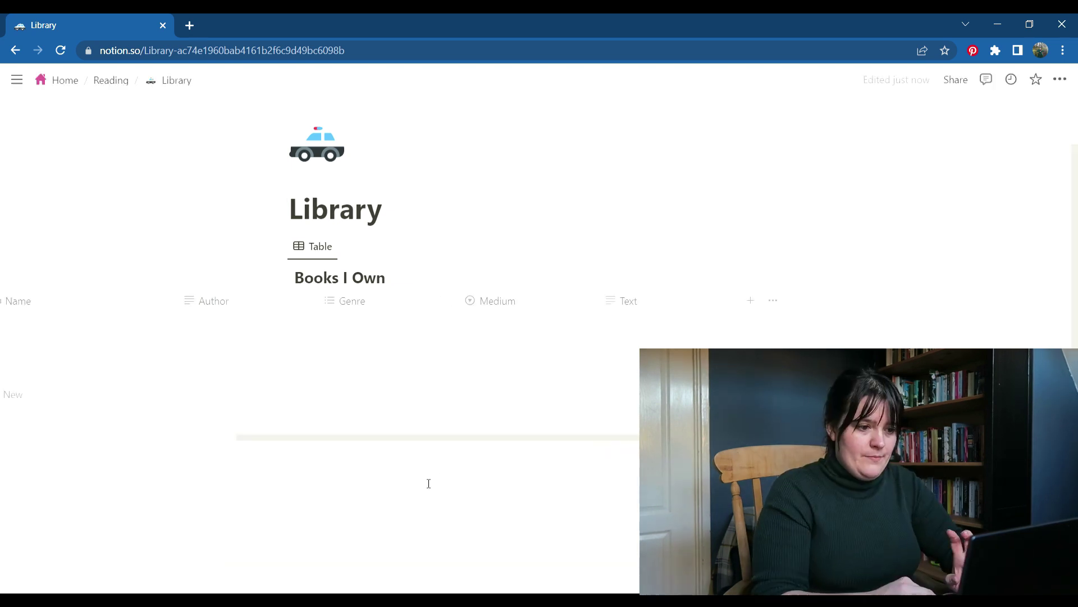
{"action": "left_click", "coordinate": [657, 308]}
{"action": "left_click", "coordinate": [574, 407]}
{"action": "key", "text": "Escape"}
Make the Library page full width and start a first table row
{"action": "left_click", "coordinate": [1060, 79]}
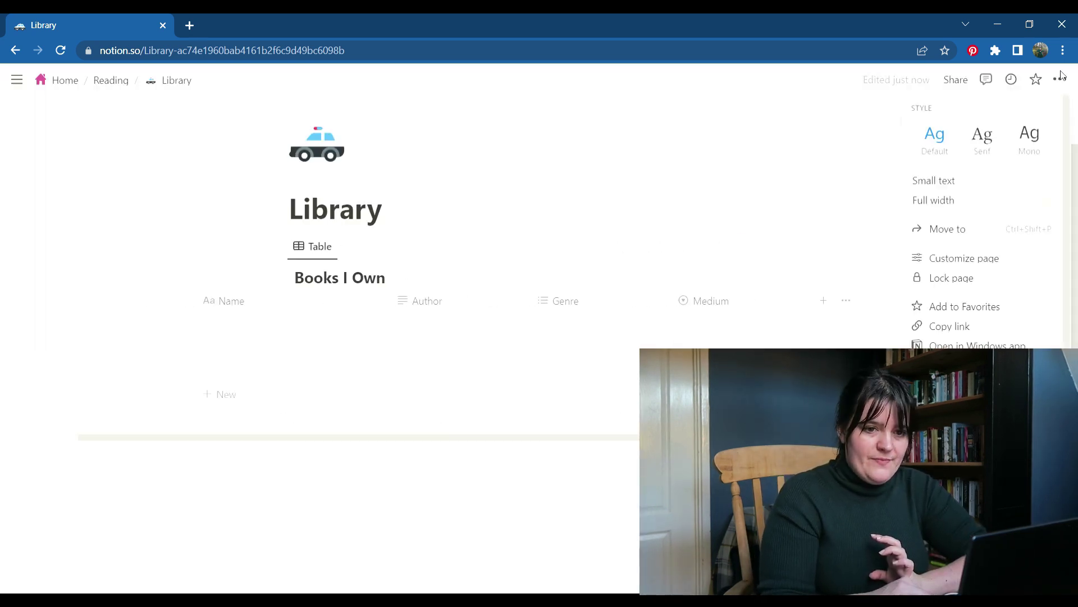
{"action": "left_click", "coordinate": [933, 334]}
{"action": "left_click", "coordinate": [234, 324]}
{"action": "left_click", "coordinate": [192, 330]}
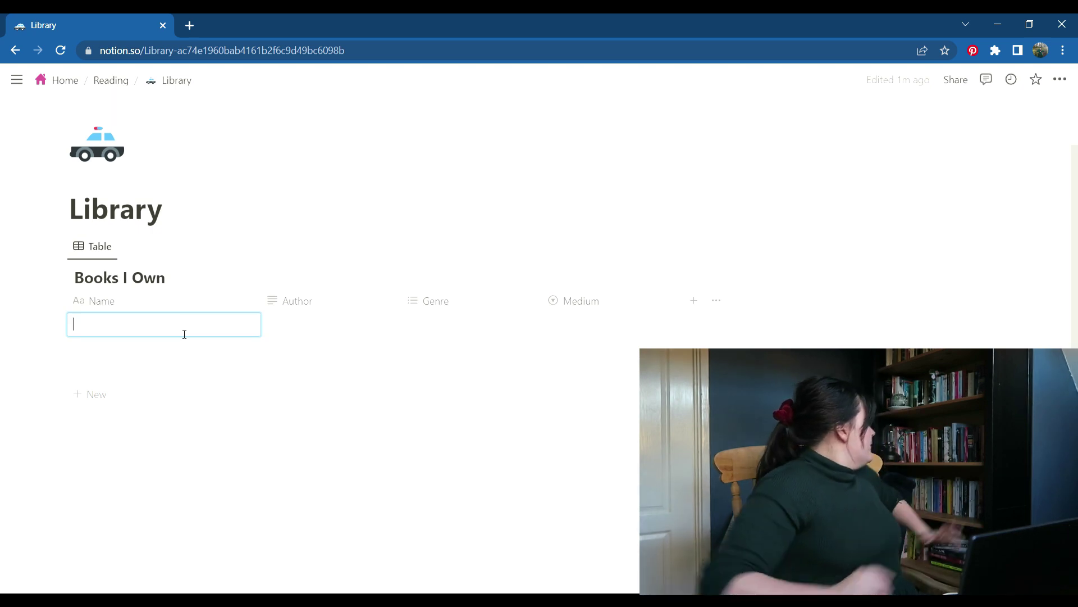
Add The Miniaturist by Jessie Burton, tagged Historical fiction, with medium Physical
{"action": "type", "text": "The Miniaturist"}
{"action": "key", "text": "Tab"}
{"action": "type", "text": "Jessie Burton"}
{"action": "key", "text": "Tab"}
{"action": "type", "text": "Historical fiction,"}
{"action": "left_click", "coordinate": [426, 371]}
{"action": "key", "text": "Escape"}
{"action": "key", "text": "Tab"}
{"action": "type", "text": "Physical"}
{"action": "key", "text": "Return"}
{"action": "left_click", "coordinate": [452, 304]}
Add Delgi: Adventures in a Mega City by Sam Miller, genre Nonfiction, medium Physical
{"action": "left_click", "coordinate": [135, 354]}
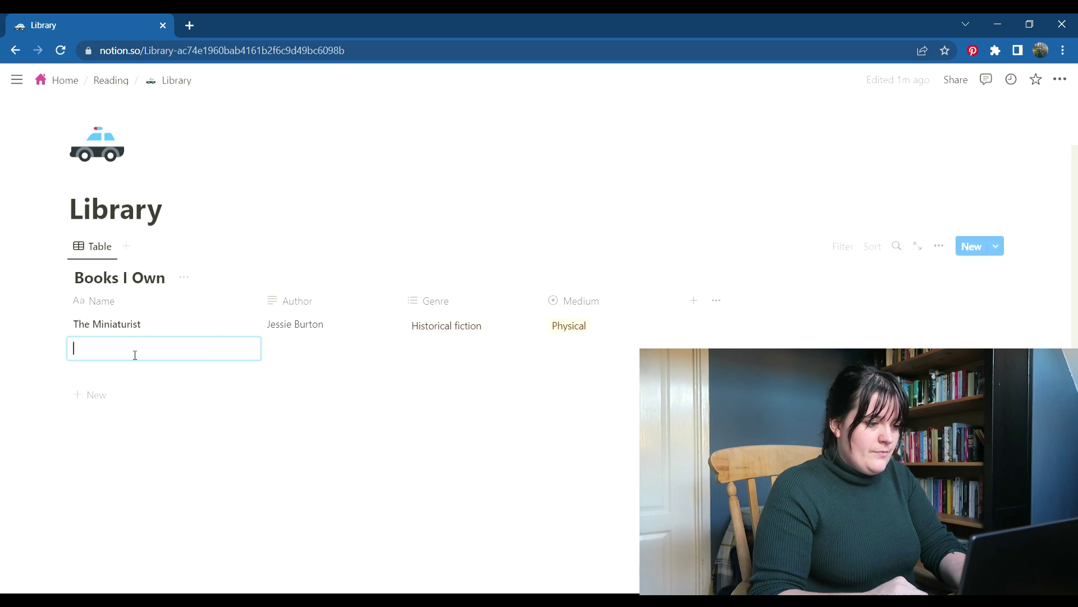
{"action": "type", "text": "Delgi: Adventures in a Mega City"}
{"action": "key", "text": "Tab"}
{"action": "type", "text": "Sam Miller"}
{"action": "key", "text": "Tab"}
{"action": "type", "text": "Nonf"}
{"action": "key", "text": "Tab"}
{"action": "type", "text": "Ph"}
{"action": "left_click", "coordinate": [499, 351]}
{"action": "type", "text": "Nonfictiom"}
{"action": "key", "text": "BackSpace"}
{"action": "type", "text": "n"}
{"action": "key", "text": "Return"}
{"action": "key", "text": "Escape"}
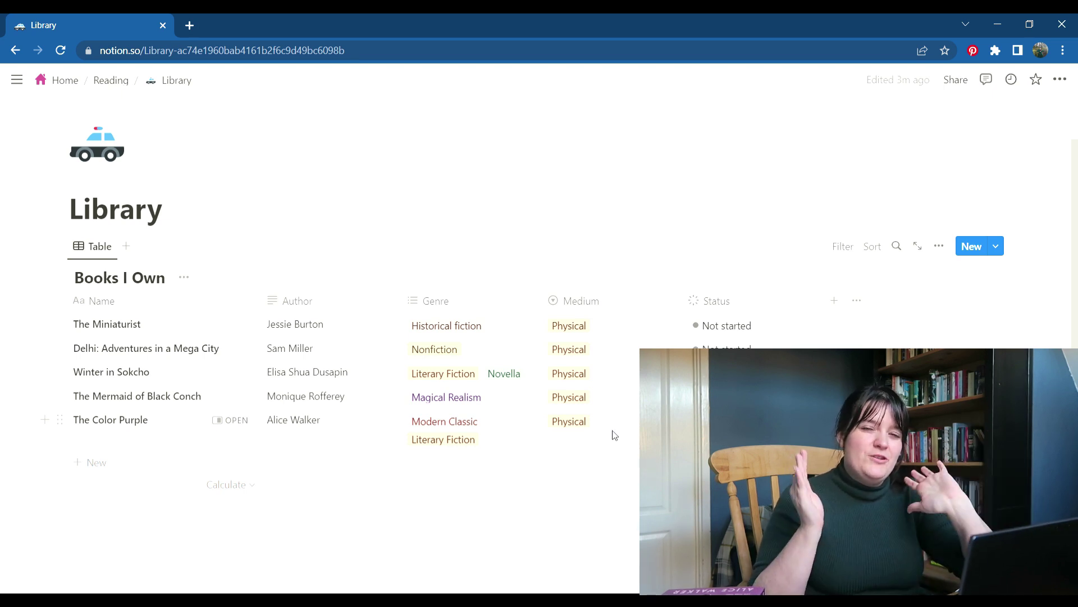
{"action": "left_click", "coordinate": [112, 82]}
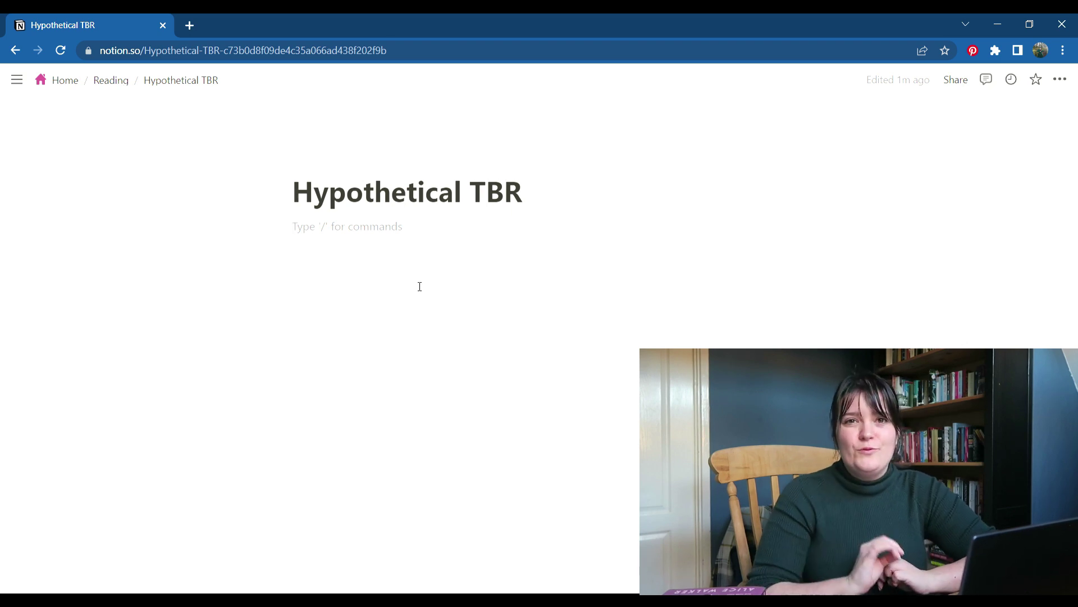
On Hypothetical TBR, change the Tags column header to Genre, then go back to Reading
{"action": "left_click", "coordinate": [112, 81]}
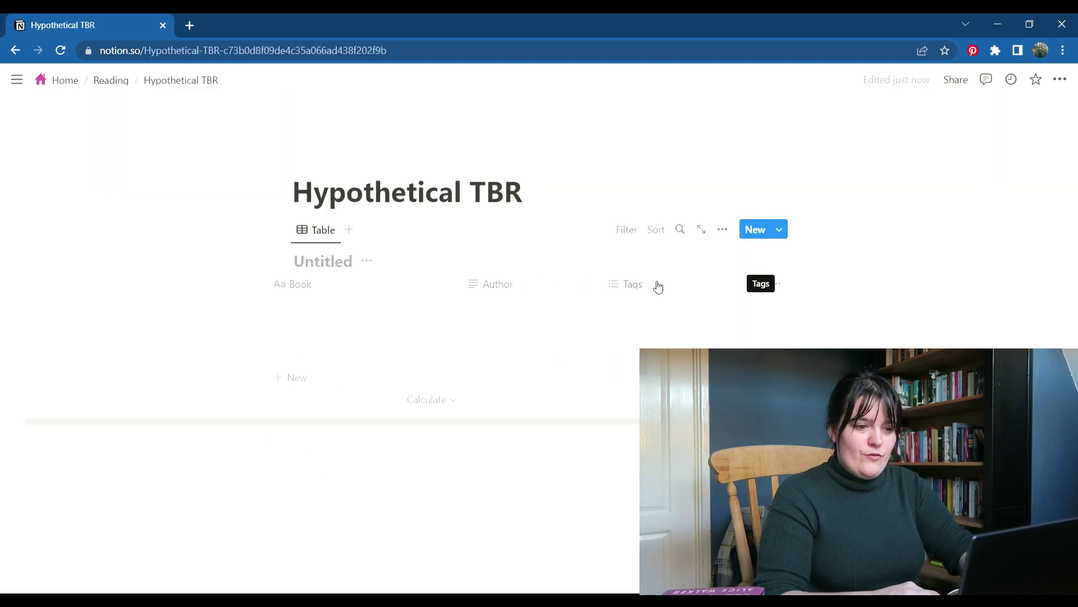
{"action": "left_click", "coordinate": [651, 284]}
{"action": "type", "text": "G"}
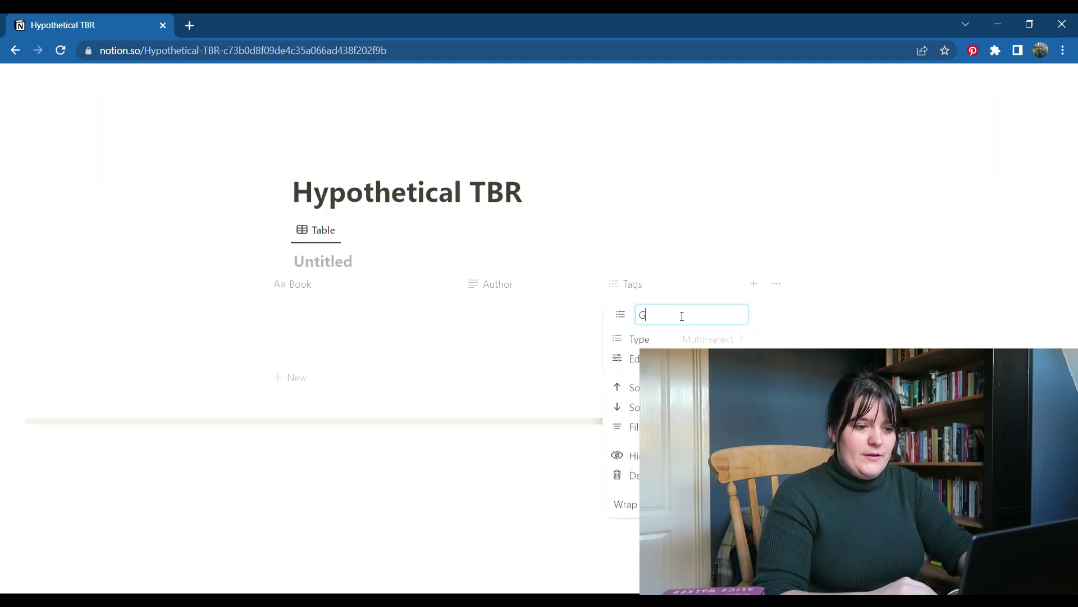
{"action": "key", "text": "Return"}
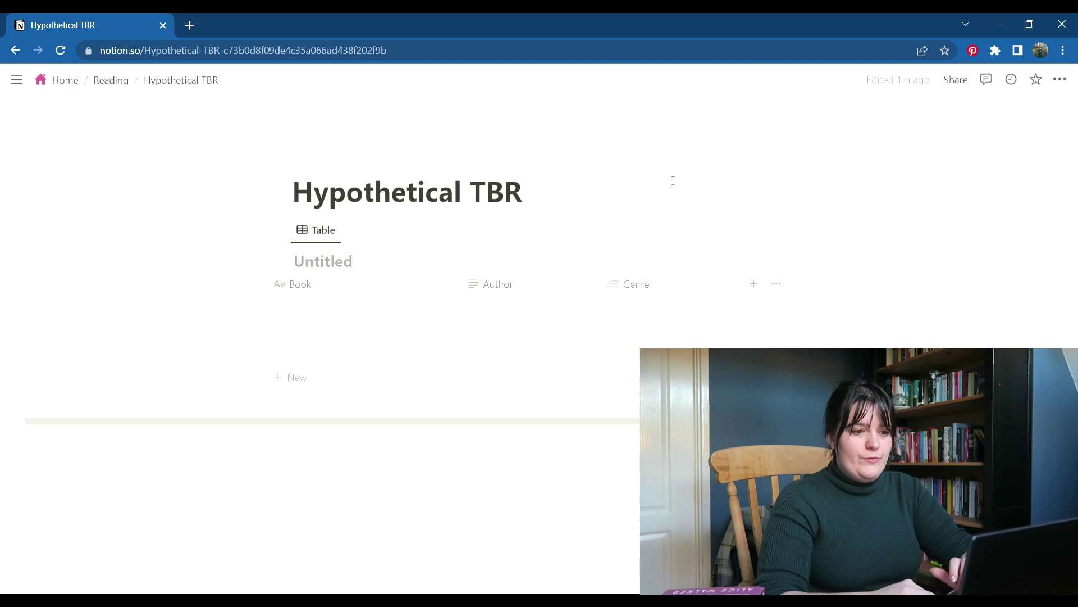
{"action": "left_click", "coordinate": [16, 51]}
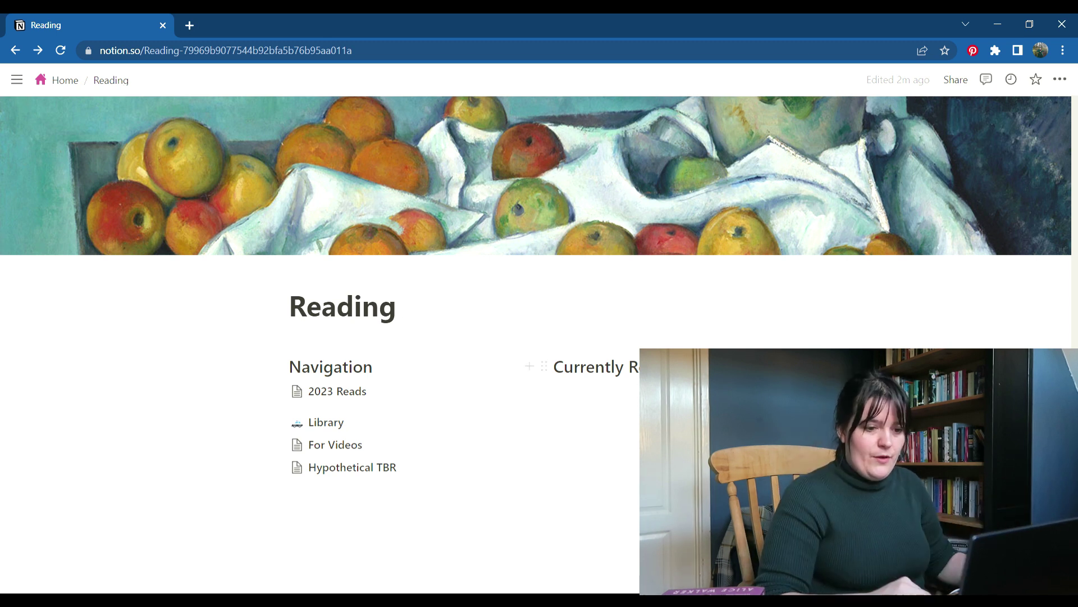
Add a January TBR heading in a column beside Currently Reading and start its to-do list
{"action": "type", "text": "/"}
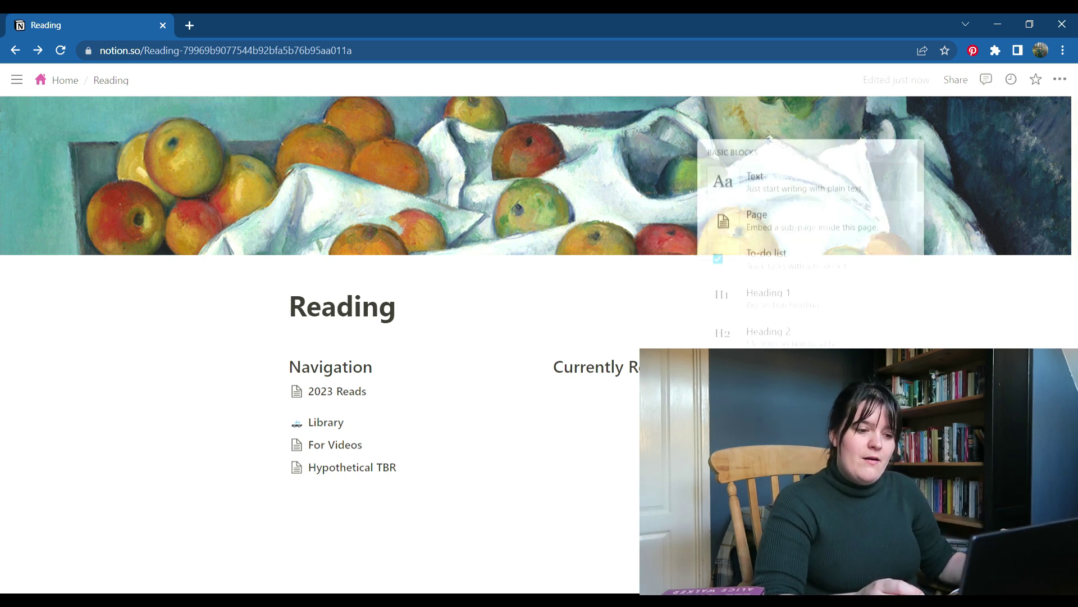
{"action": "left_click", "coordinate": [768, 331]}
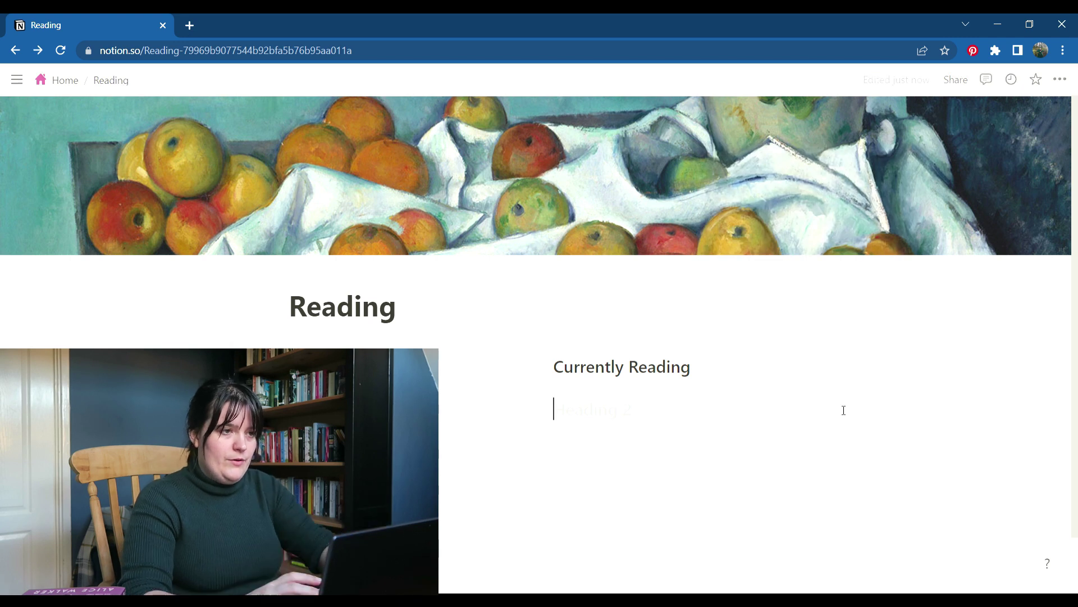
{"action": "type", "text": "January TBR"}
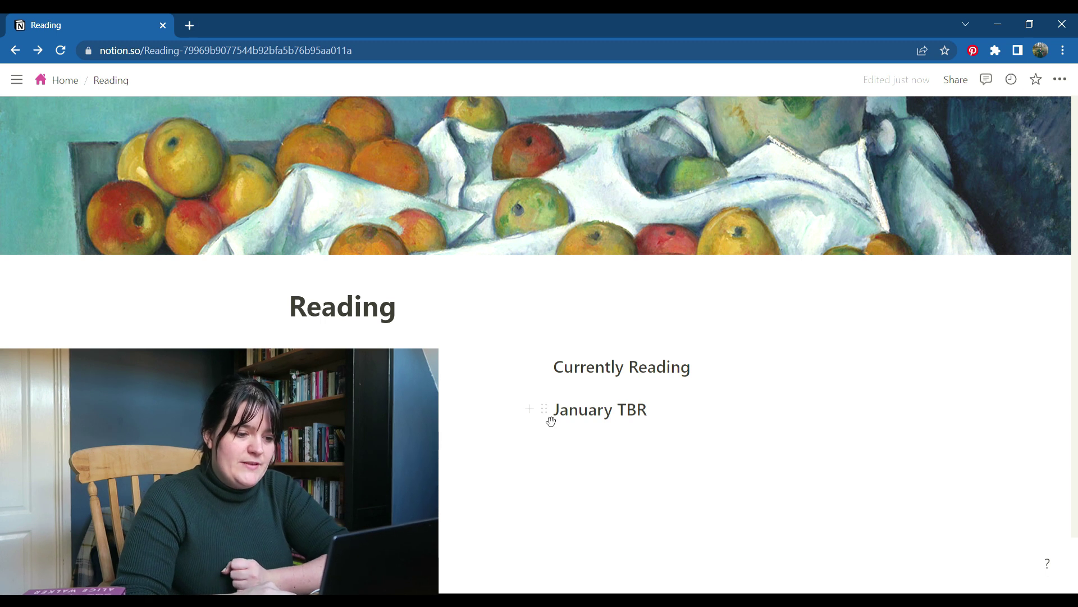
{"action": "left_click_drag", "start_coordinate": [544, 409], "coordinate": [802, 373]}
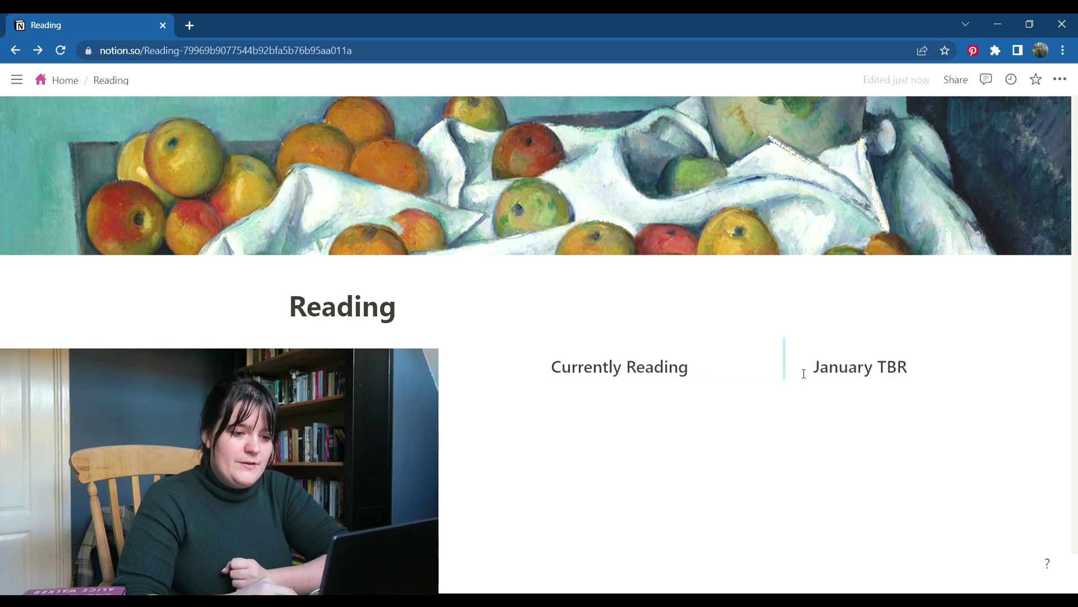
{"action": "left_click", "coordinate": [747, 408]}
{"action": "type", "text": "[]"}
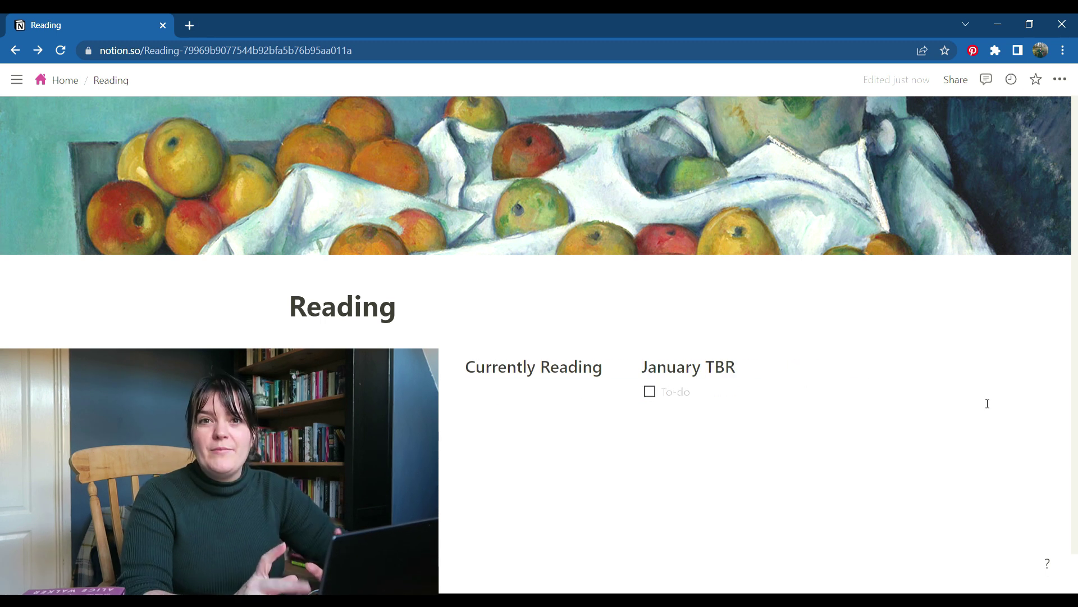
{"action": "type", "text": "M"}
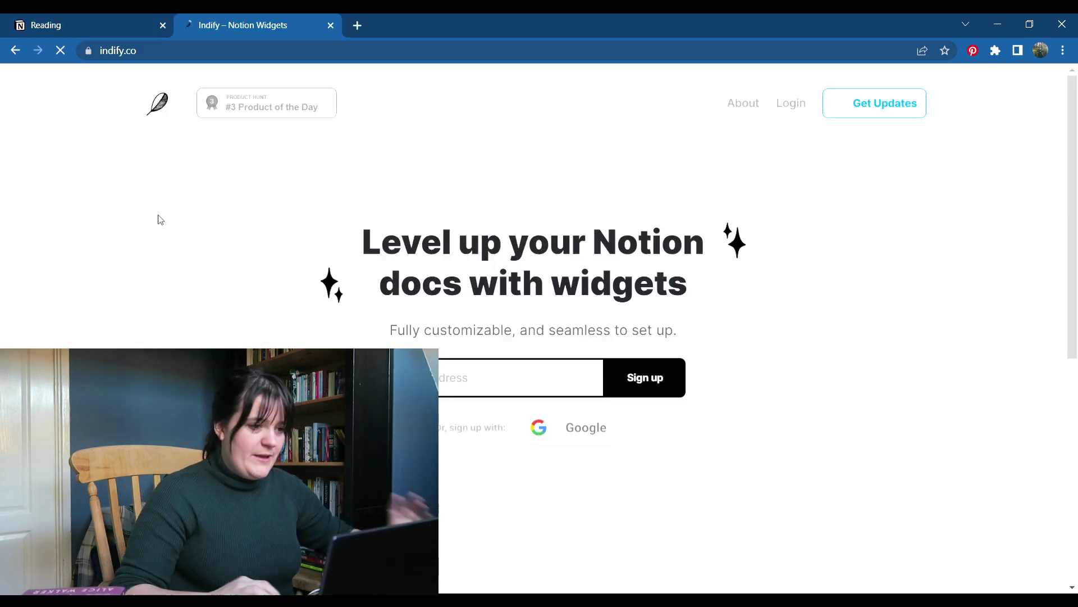
Sign in to Indify and create a Counter widget titled Books Read in 2023
{"action": "scroll", "coordinate": [221, 348], "scroll_direction": "down", "scroll_amount": 4}
{"action": "scroll", "coordinate": [222, 348], "scroll_direction": "up", "scroll_amount": 4}
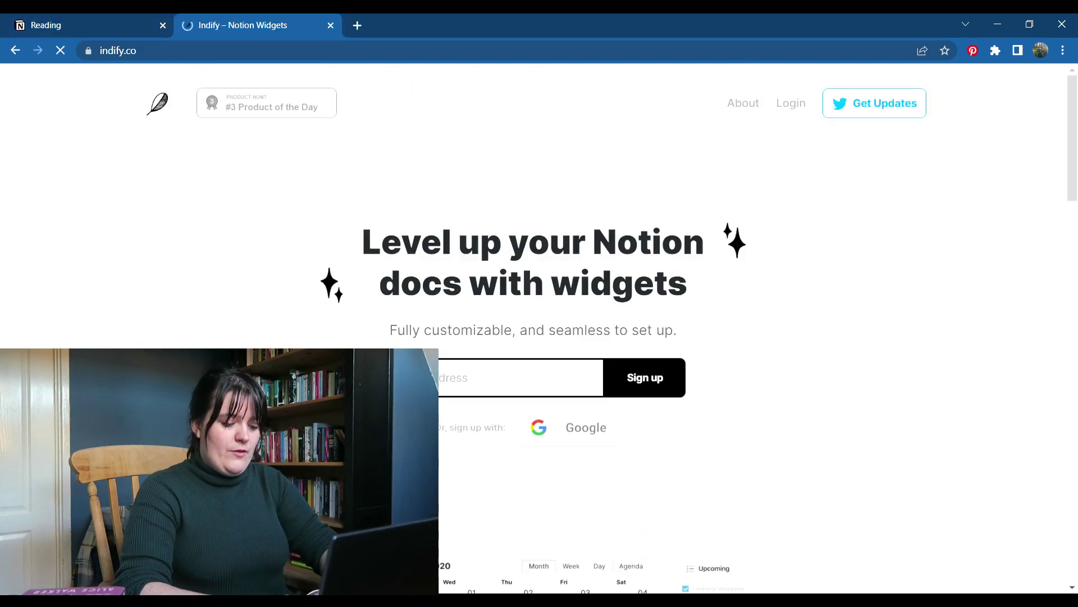
{"action": "scroll", "coordinate": [599, 371], "scroll_direction": "down", "scroll_amount": 1}
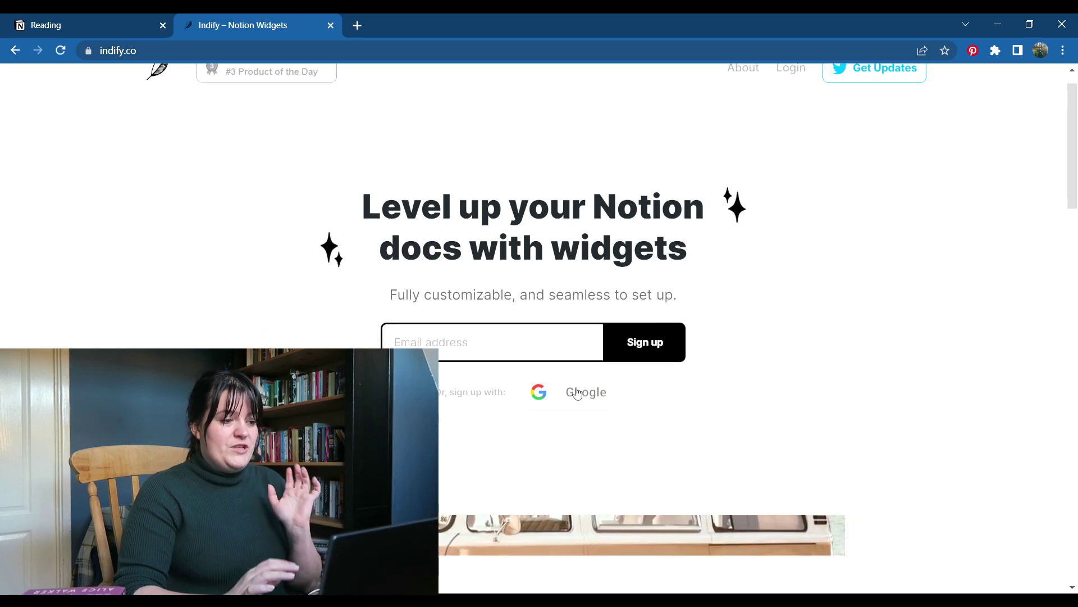
{"action": "left_click", "coordinate": [791, 68]}
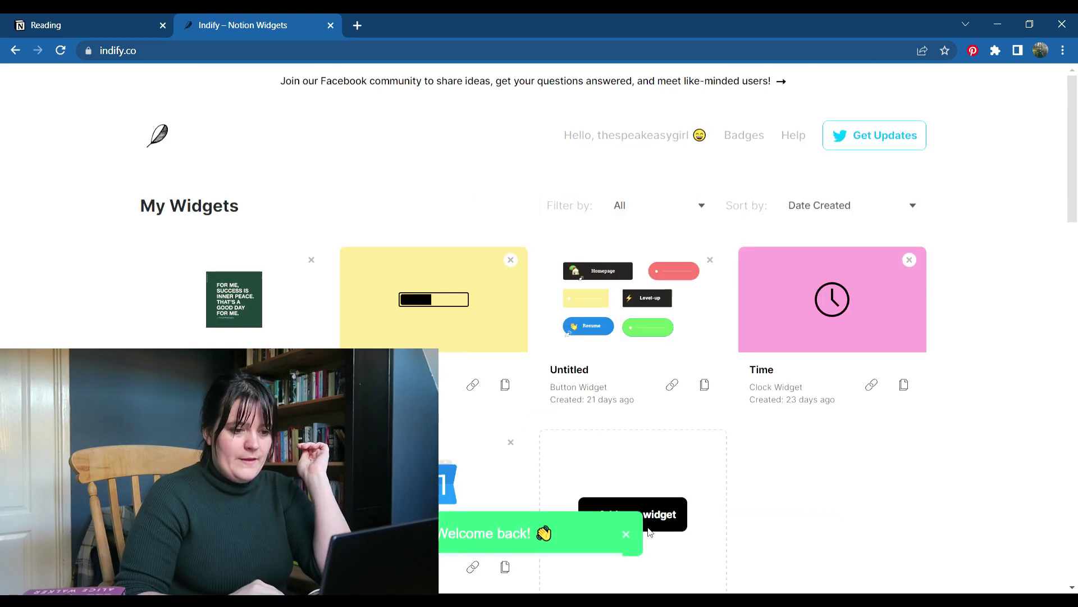
{"action": "scroll", "coordinate": [513, 412], "scroll_direction": "down", "scroll_amount": 10}
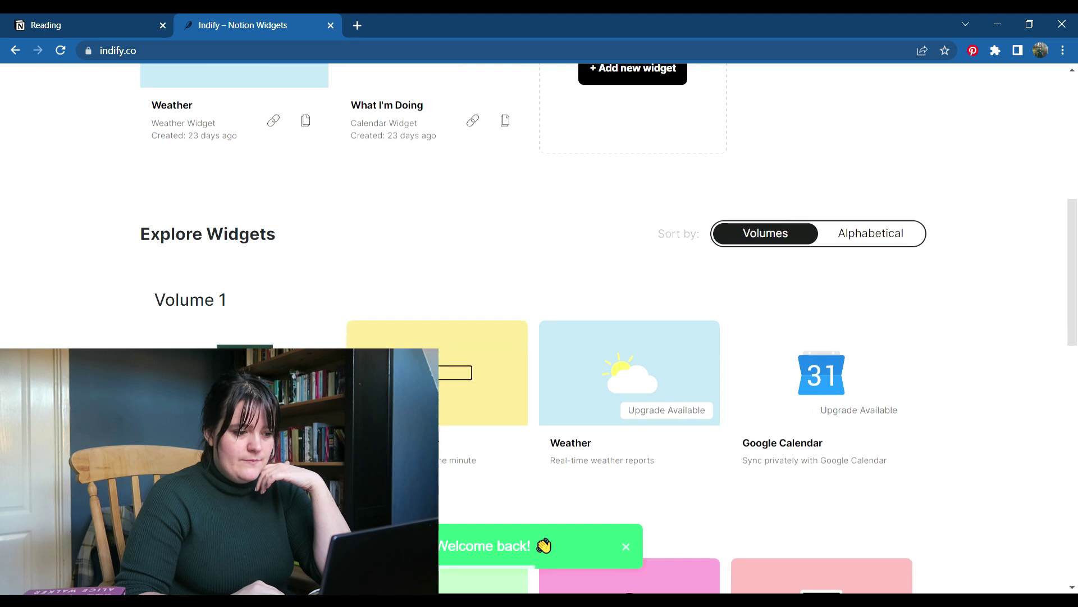
{"action": "scroll", "coordinate": [539, 326], "scroll_direction": "down", "scroll_amount": 3}
{"action": "left_click", "coordinate": [248, 332]}
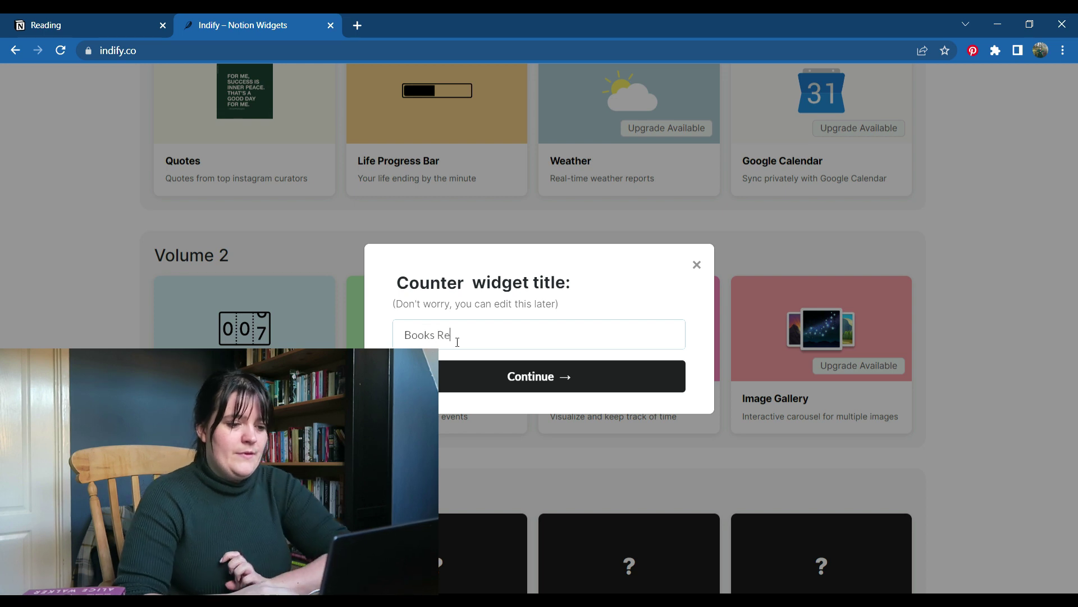
{"action": "left_click", "coordinate": [477, 382]}
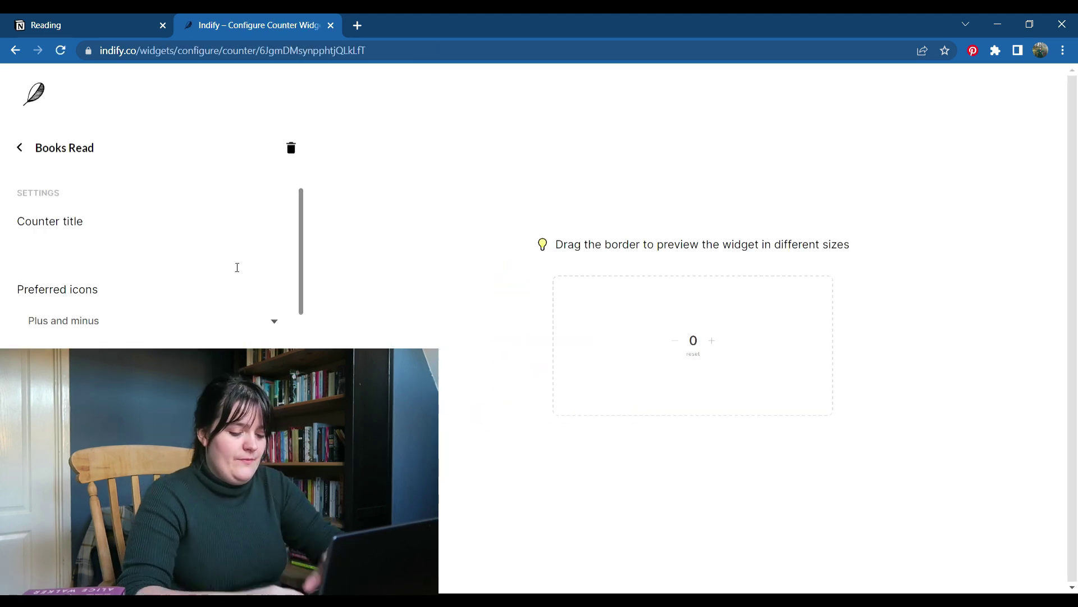
{"action": "type", "text": "23"}
{"action": "scroll", "coordinate": [214, 258], "scroll_direction": "down", "scroll_amount": 5}
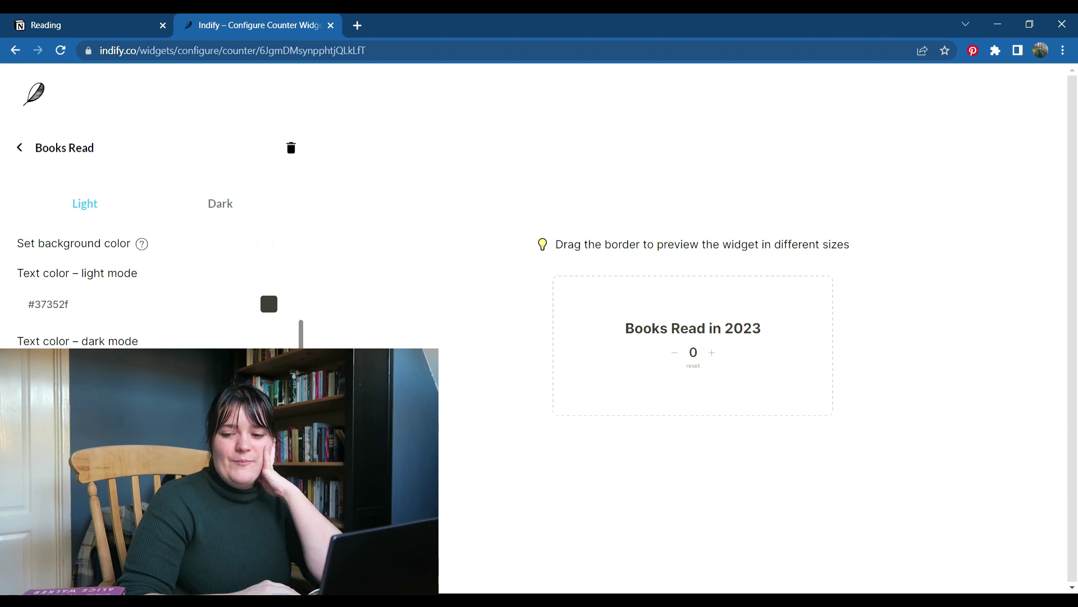
Navigate from the Home page through Roisin's Reading to the Reading page
{"action": "left_click", "coordinate": [101, 21]}
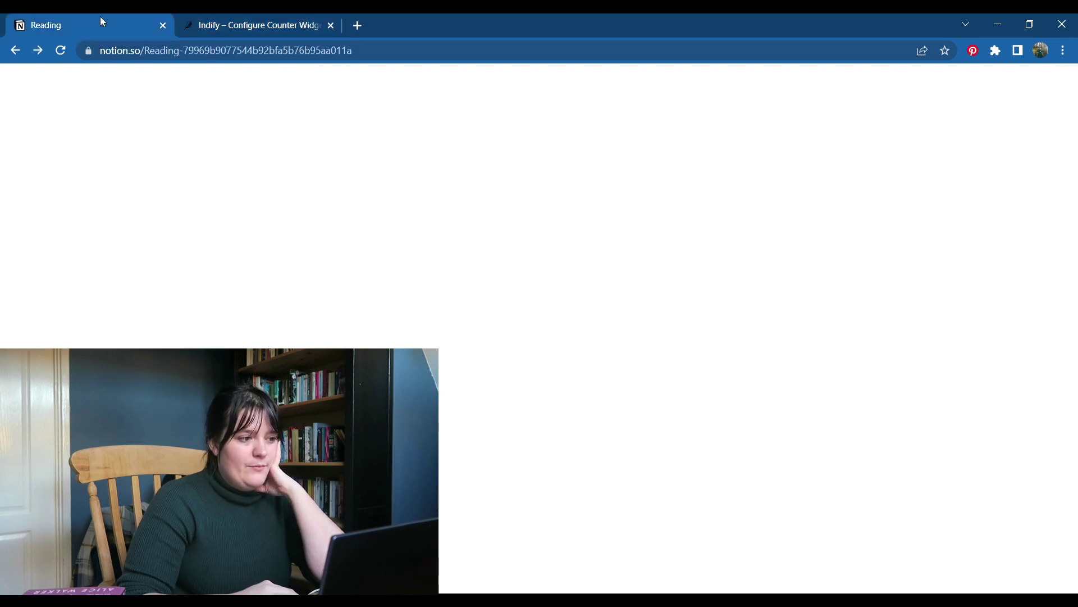
{"action": "mouse_move", "coordinate": [16, 84]}
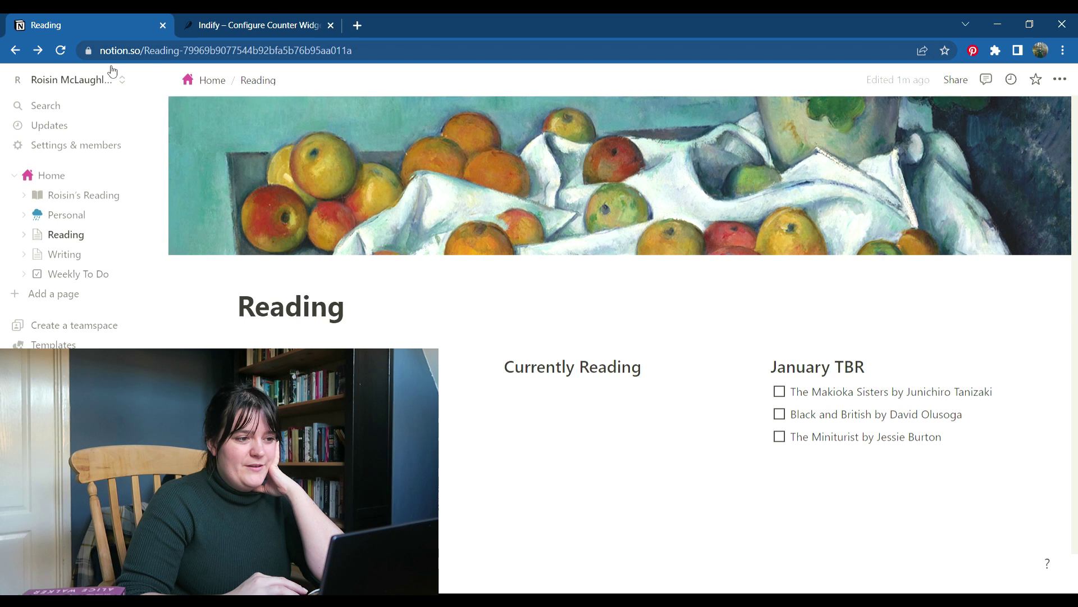
{"action": "left_click", "coordinate": [212, 80]}
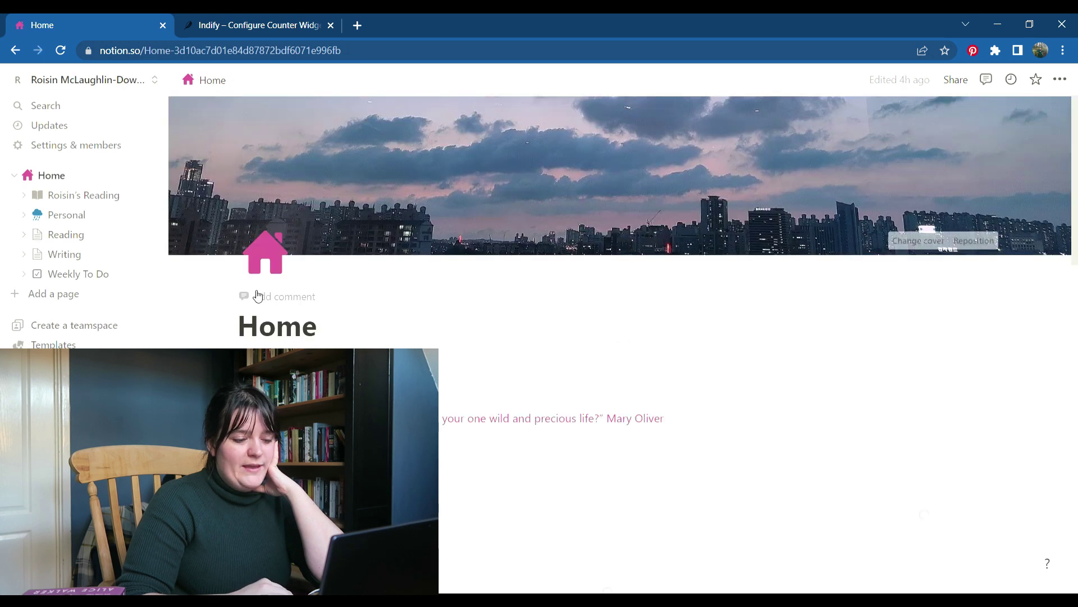
{"action": "scroll", "coordinate": [257, 294], "scroll_direction": "down", "scroll_amount": 10}
{"action": "scroll", "coordinate": [646, 337], "scroll_direction": "down", "scroll_amount": 10}
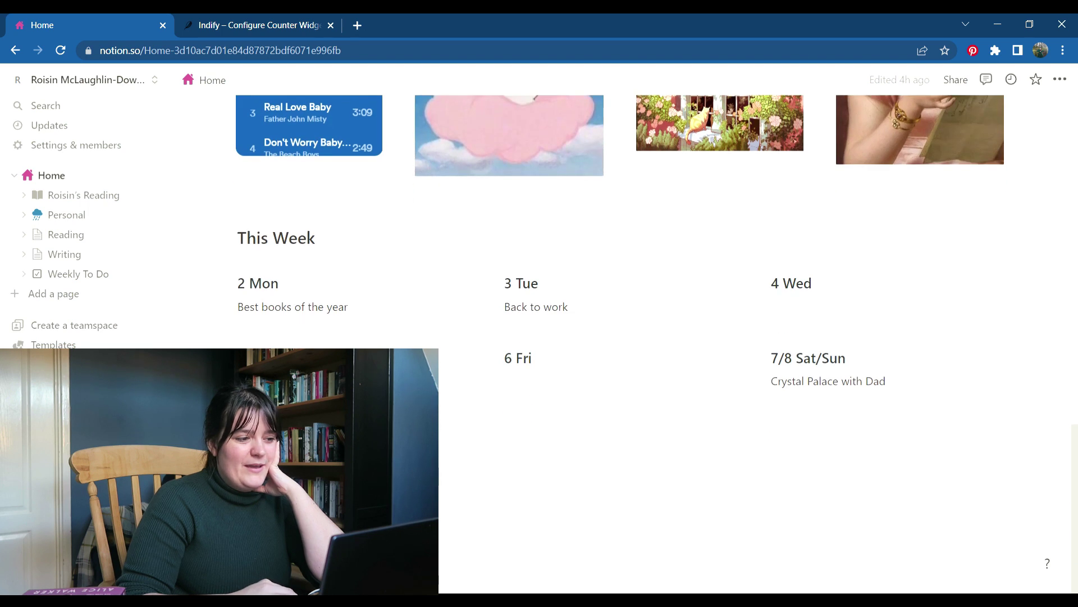
{"action": "scroll", "coordinate": [646, 337], "scroll_direction": "up", "scroll_amount": 3}
{"action": "left_click", "coordinate": [87, 200]}
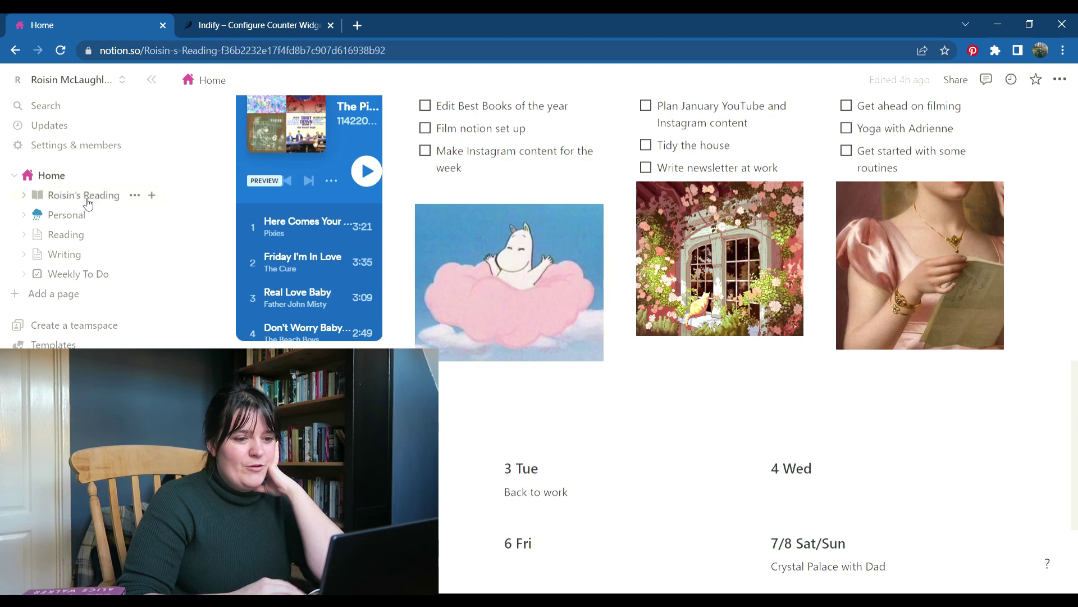
{"action": "scroll", "coordinate": [216, 331], "scroll_direction": "down", "scroll_amount": 3}
{"action": "scroll", "coordinate": [216, 331], "scroll_direction": "up", "scroll_amount": 3}
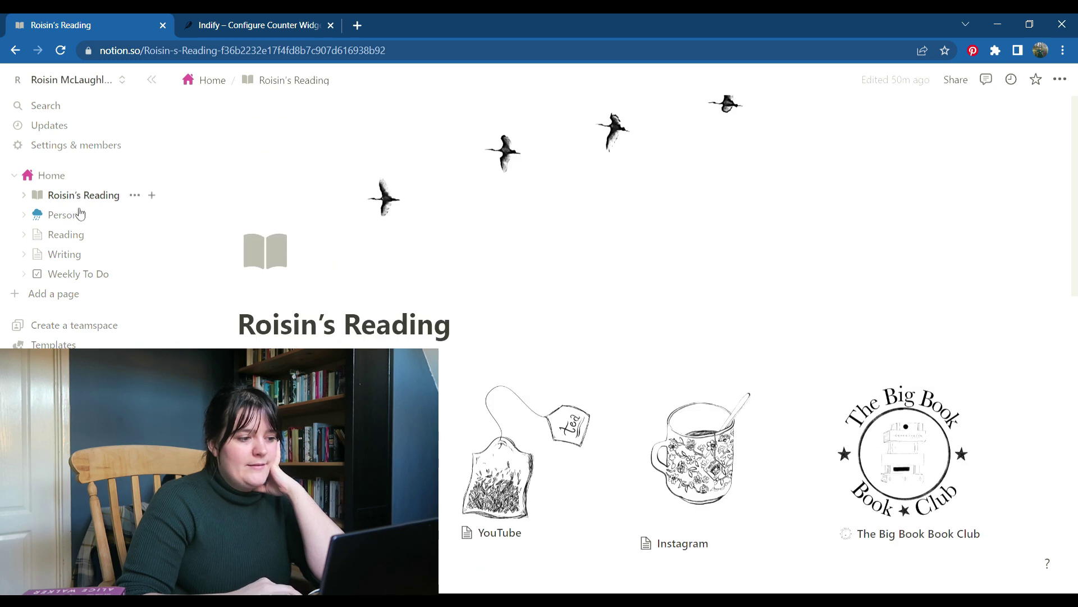
{"action": "left_click", "coordinate": [75, 243]}
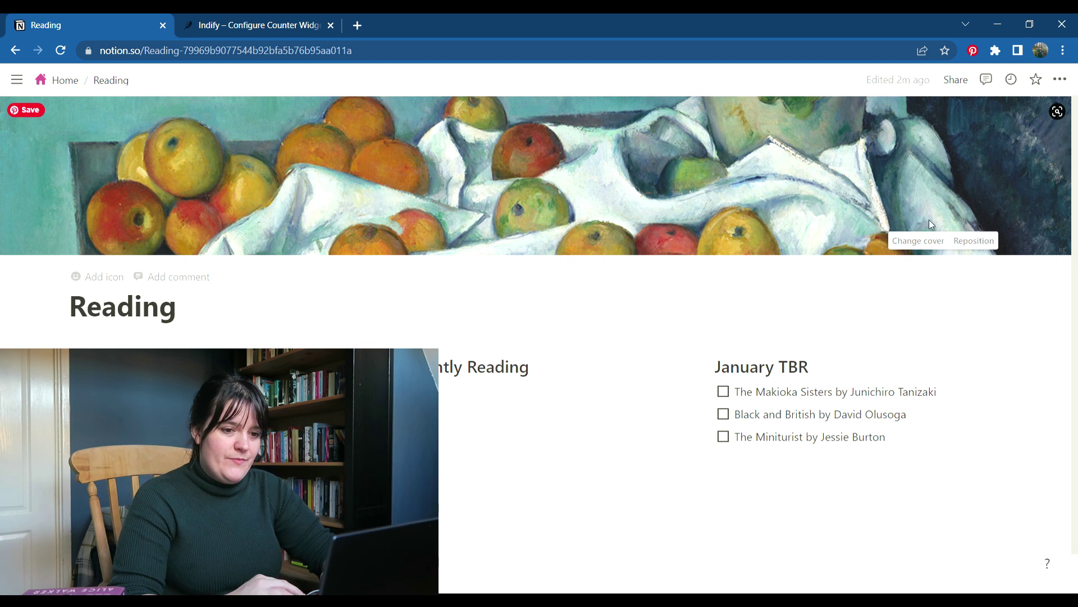
Open the cover picker's Unsplash tab and search for 'books'
{"action": "left_click", "coordinate": [925, 239]}
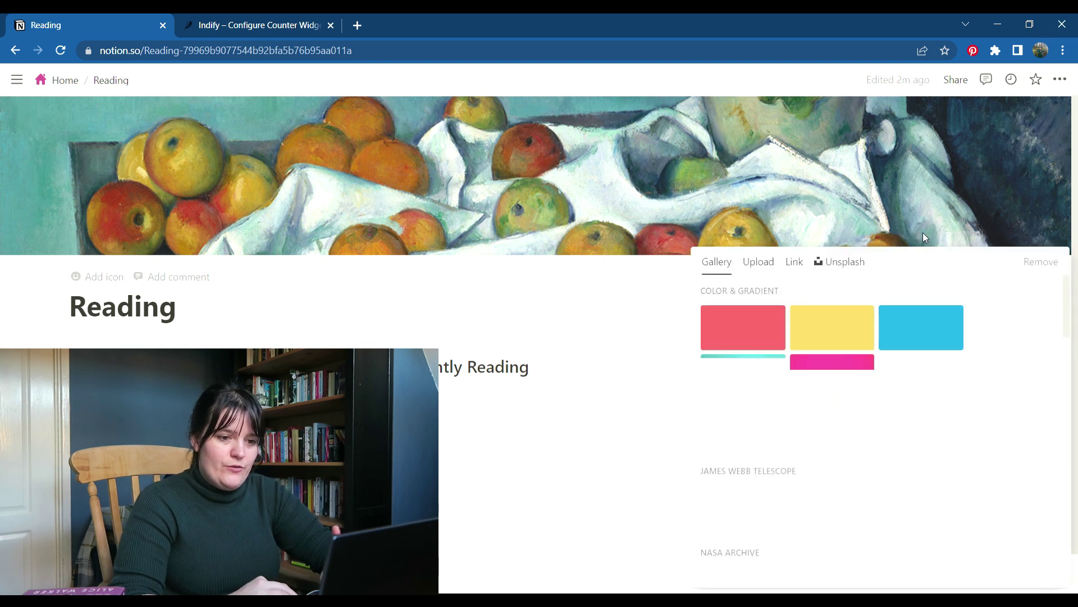
{"action": "left_click", "coordinate": [842, 266]}
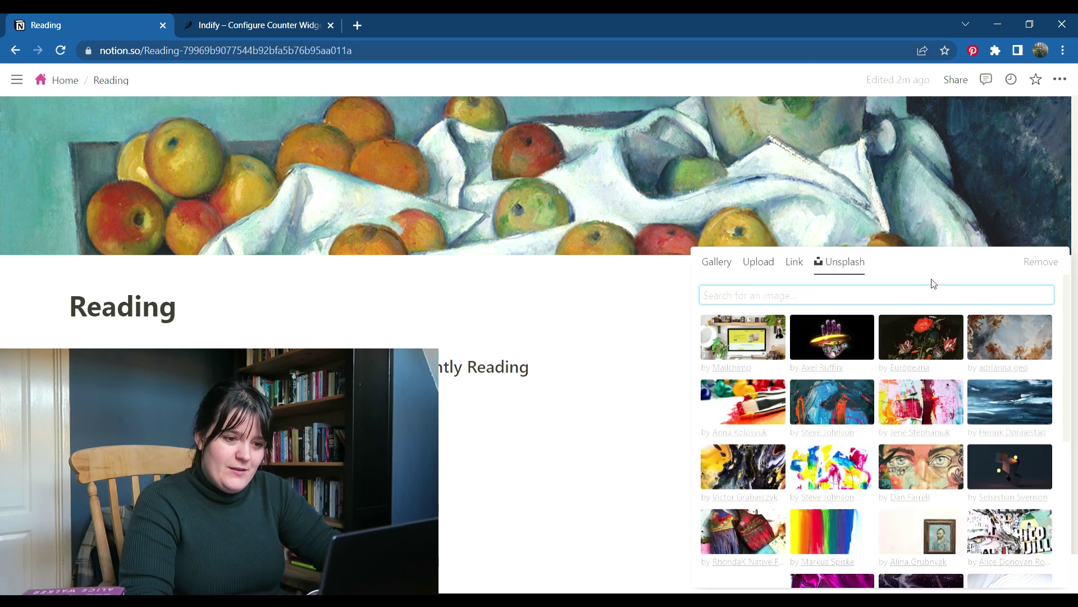
{"action": "type", "text": "book"}
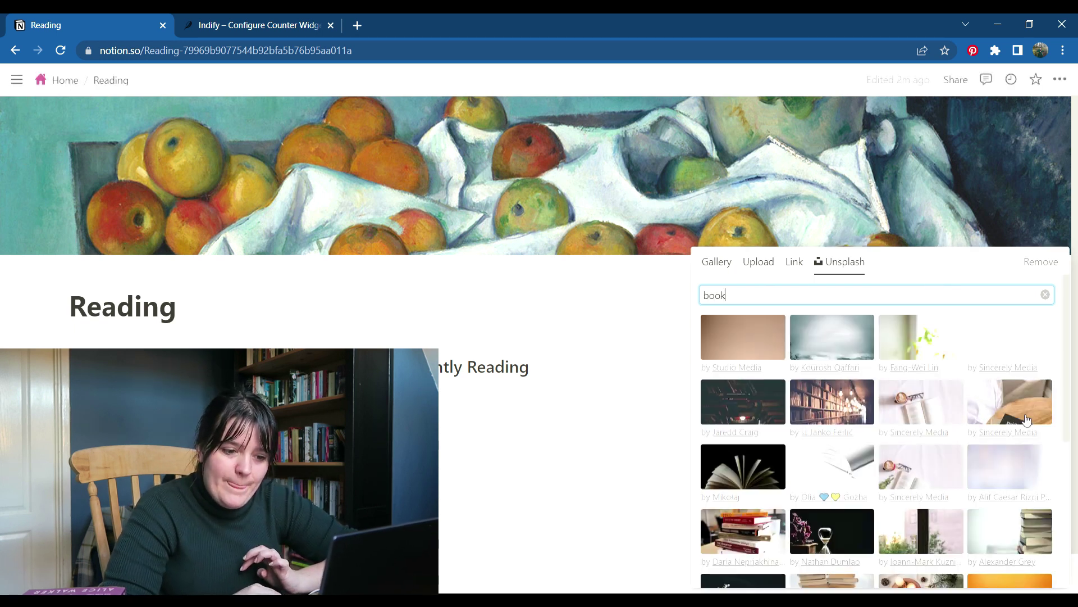
{"action": "scroll", "coordinate": [1020, 406], "scroll_direction": "down", "scroll_amount": 5}
{"action": "type", "text": "s"}
{"action": "scroll", "coordinate": [999, 498], "scroll_direction": "down", "scroll_amount": 5}
{"action": "scroll", "coordinate": [1035, 525], "scroll_direction": "up", "scroll_amount": 5}
Refine the search to 'vintage books' and set the library shelves photo as the cover
{"action": "left_click", "coordinate": [706, 299]}
{"action": "type", "text": "vintage"}
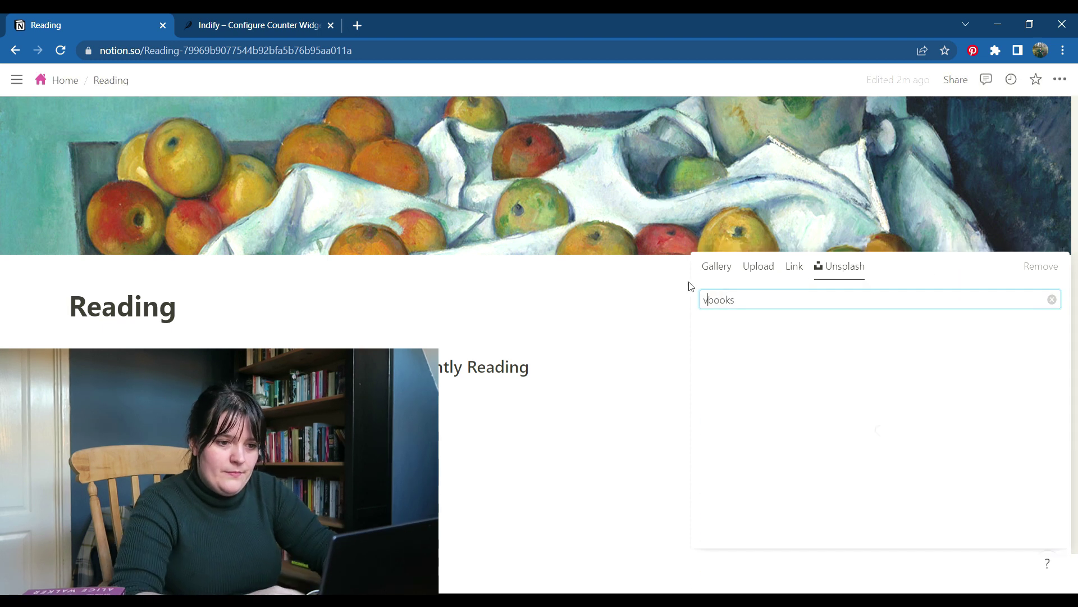
{"action": "scroll", "coordinate": [909, 404], "scroll_direction": "down", "scroll_amount": 2}
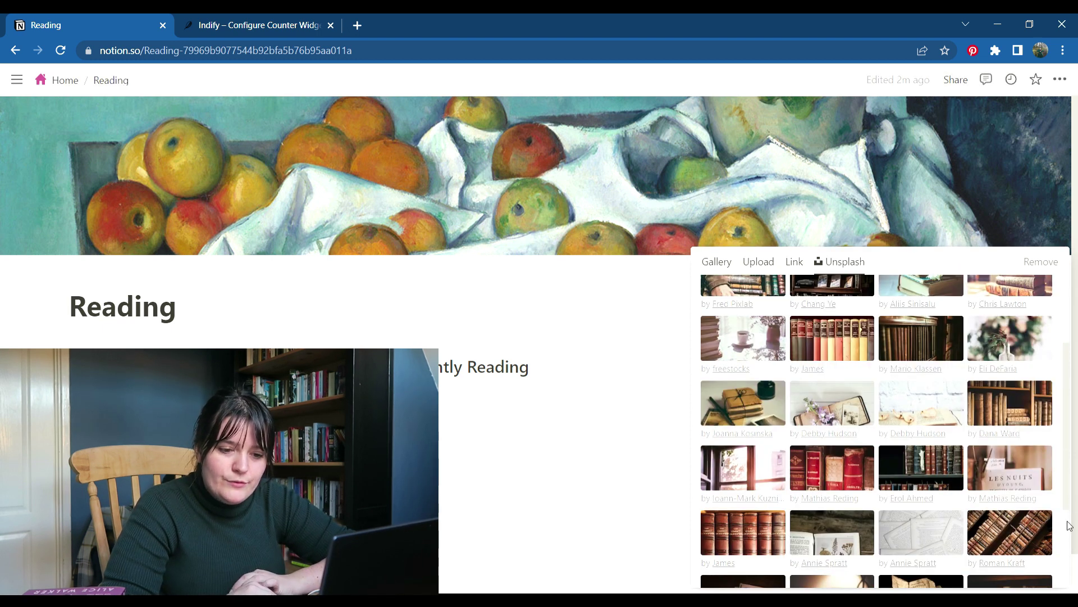
{"action": "scroll", "coordinate": [1062, 525], "scroll_direction": "down", "scroll_amount": 2}
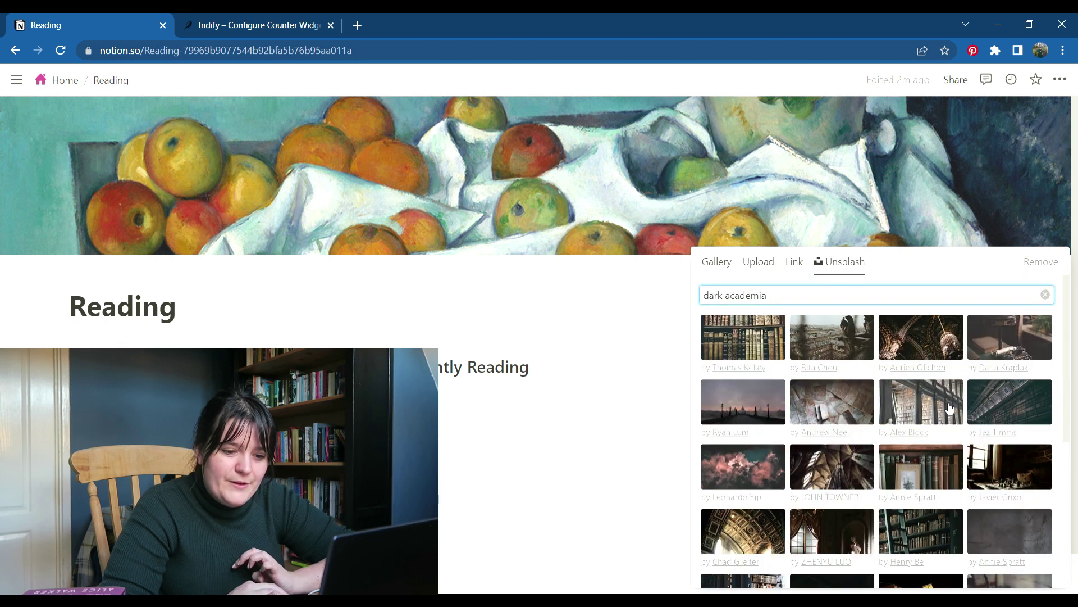
{"action": "left_click", "coordinate": [949, 409]}
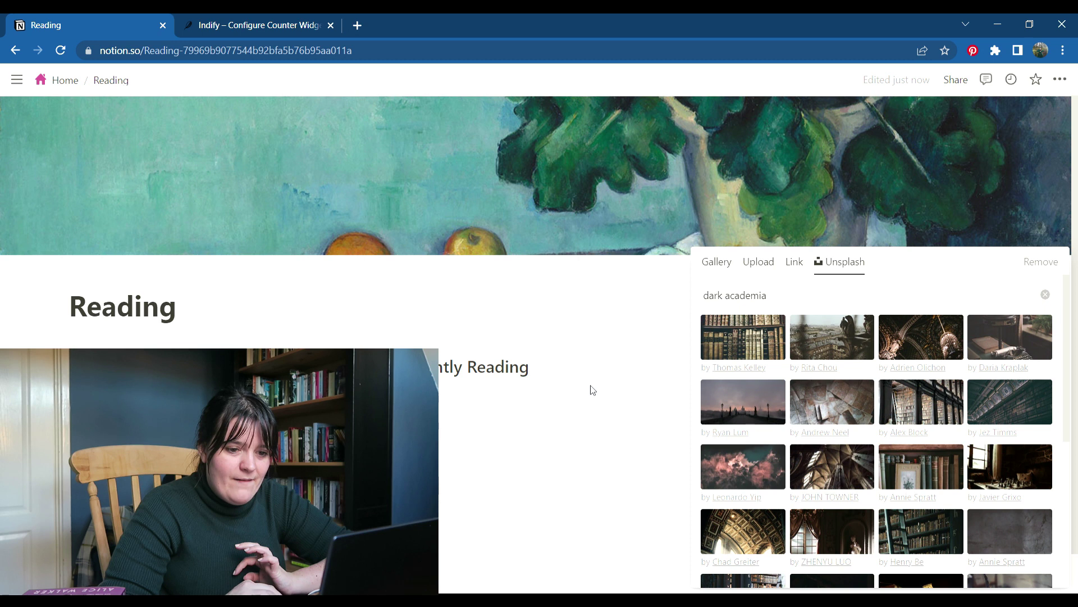
{"action": "left_click", "coordinate": [622, 383]}
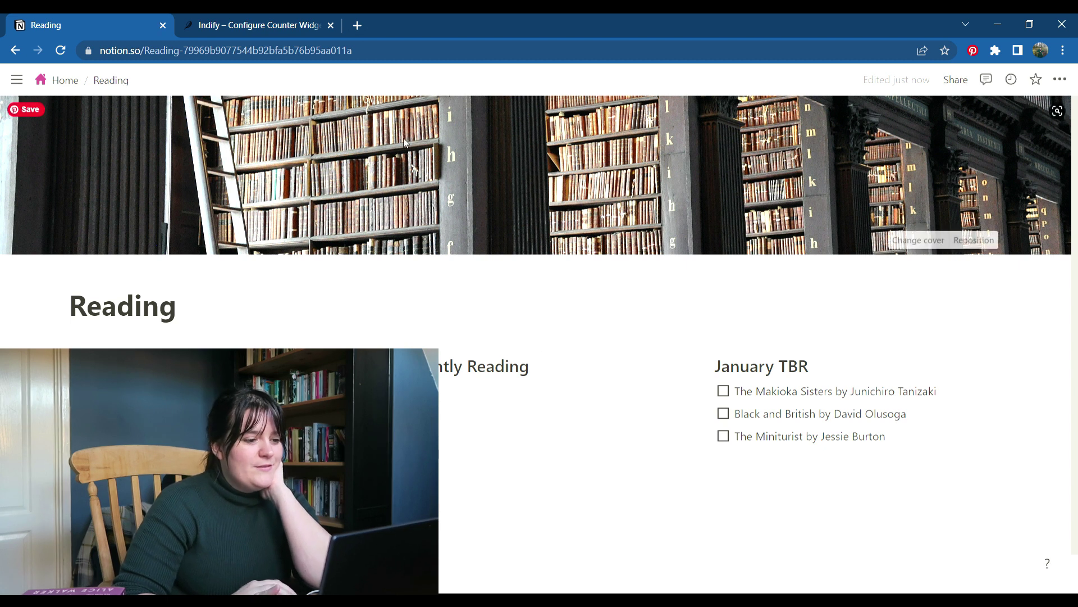
{"action": "left_click", "coordinate": [278, 19]}
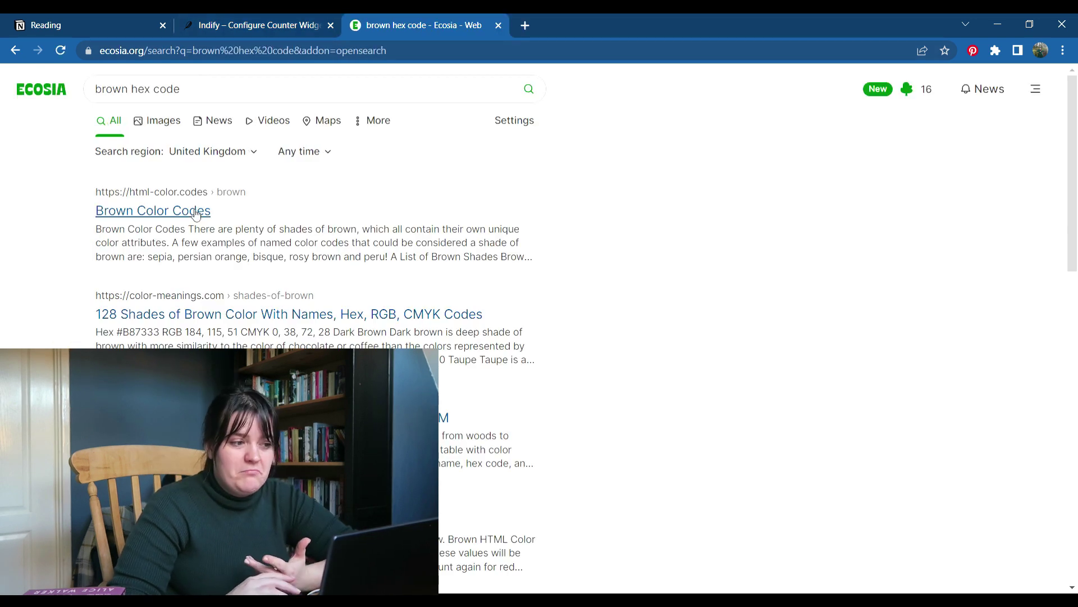
Open Brown Color Codes and browse shades like Sienna #a0522d and Saddle Brown #8b4513
{"action": "left_click", "coordinate": [196, 211]}
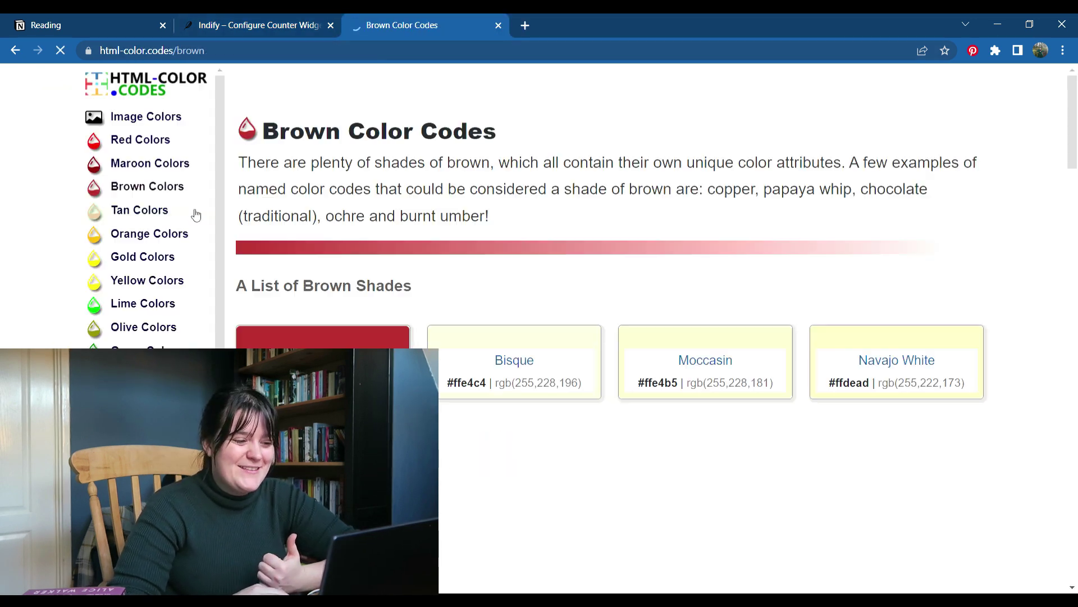
{"action": "scroll", "coordinate": [393, 240], "scroll_direction": "down", "scroll_amount": 1}
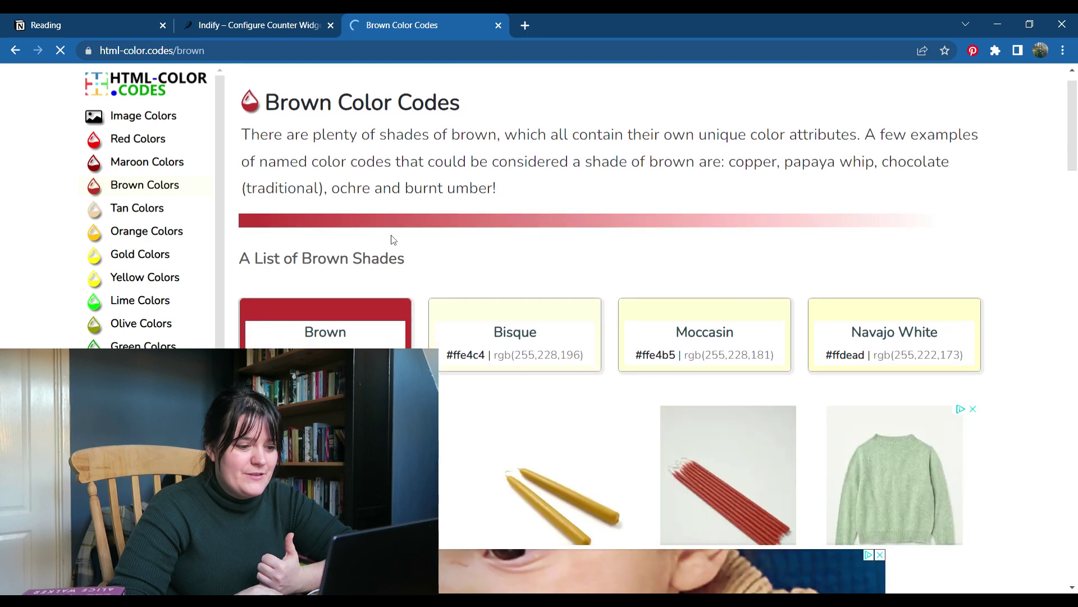
{"action": "scroll", "coordinate": [393, 240], "scroll_direction": "down", "scroll_amount": 2}
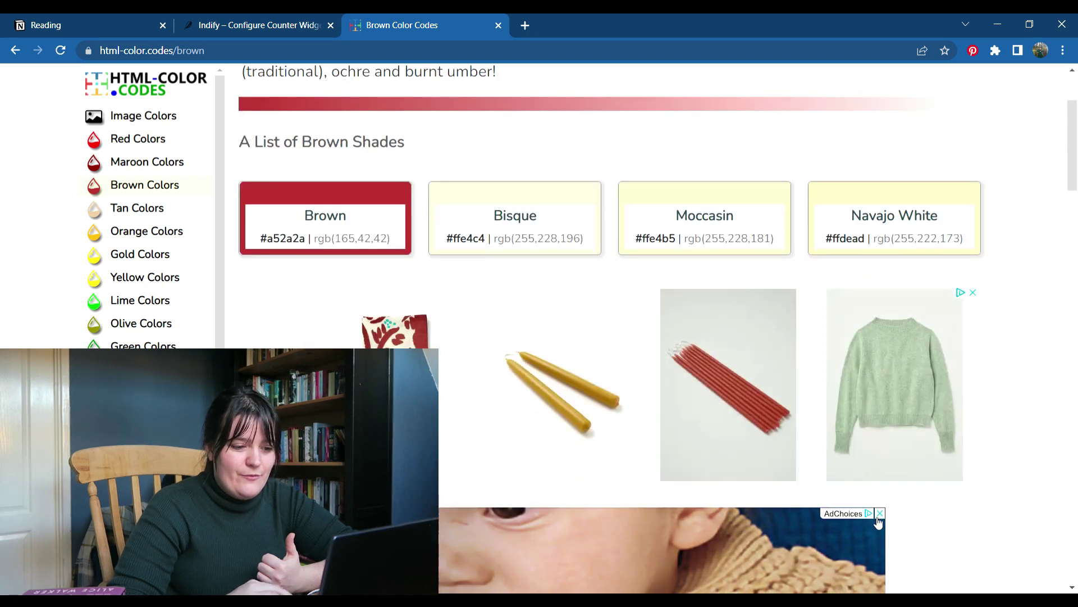
{"action": "scroll", "coordinate": [1077, 360], "scroll_direction": "down", "scroll_amount": 2}
{"action": "scroll", "coordinate": [1077, 359], "scroll_direction": "down", "scroll_amount": 4}
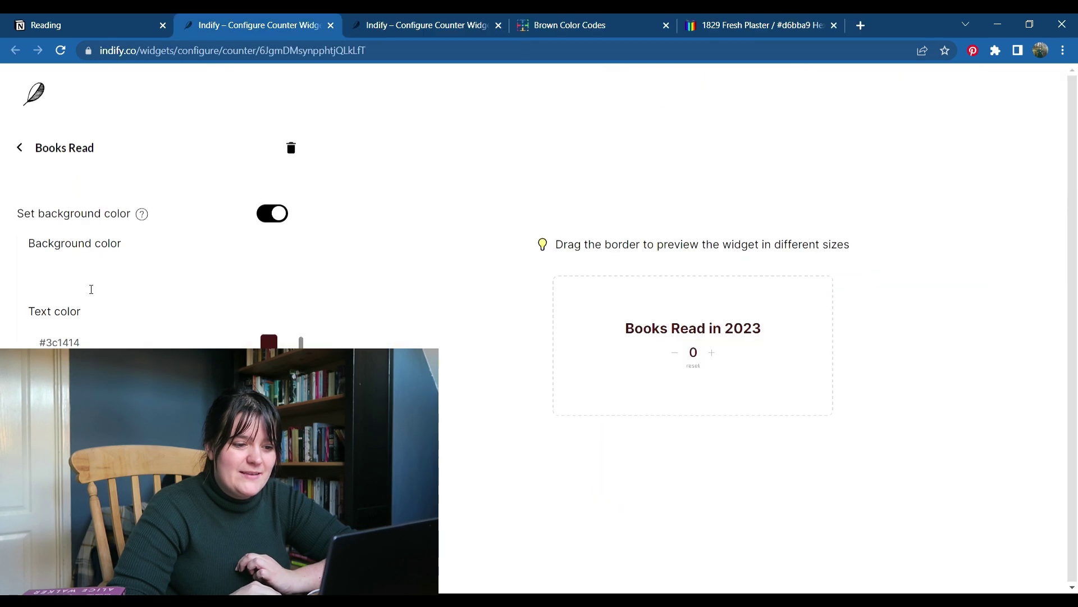
Paste #d6bba9 as the counter's background colour and return to the Notion Reading tab
{"action": "type", "text": "#d6bba9"}
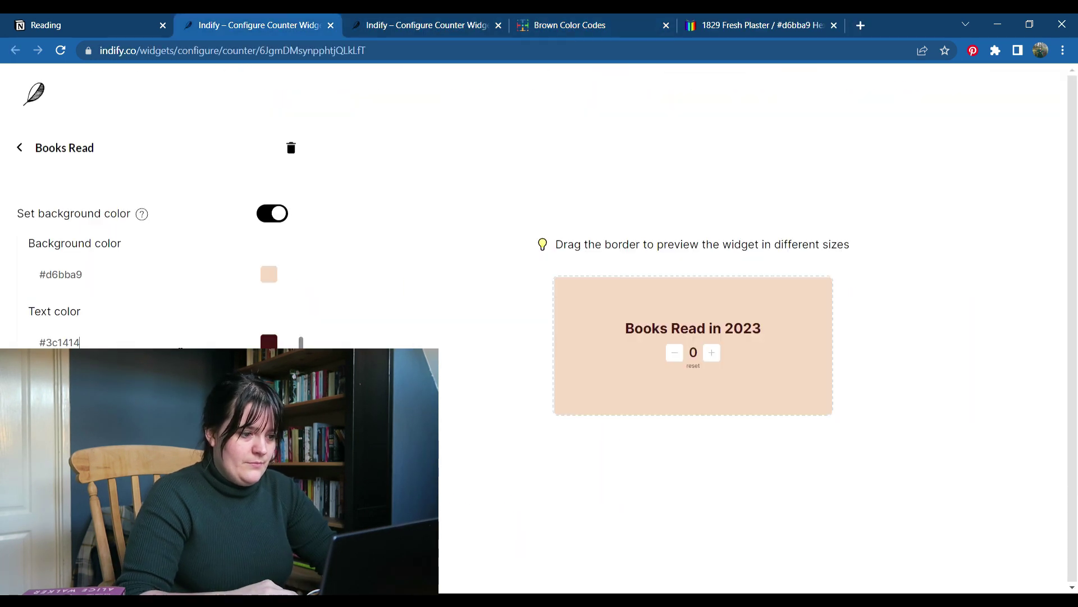
{"action": "key", "text": "ctrl+1"}
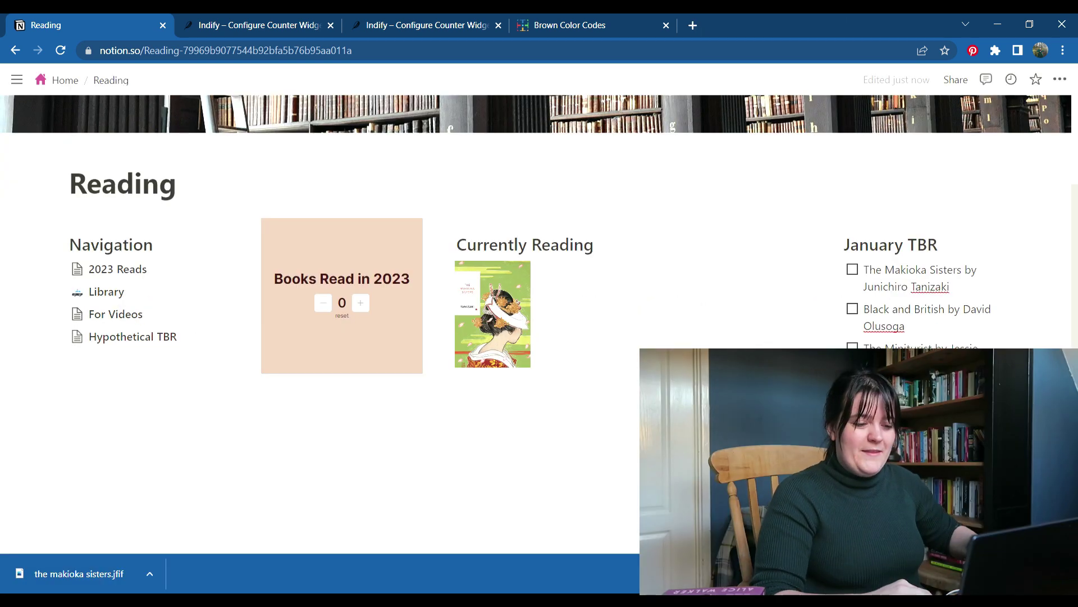
Add a Library Books heading below the page's columns
{"action": "left_click", "coordinate": [373, 466]}
{"action": "type", "text": "/"}
{"action": "left_click", "coordinate": [184, 336]}
{"action": "type", "text": "Library Books"}
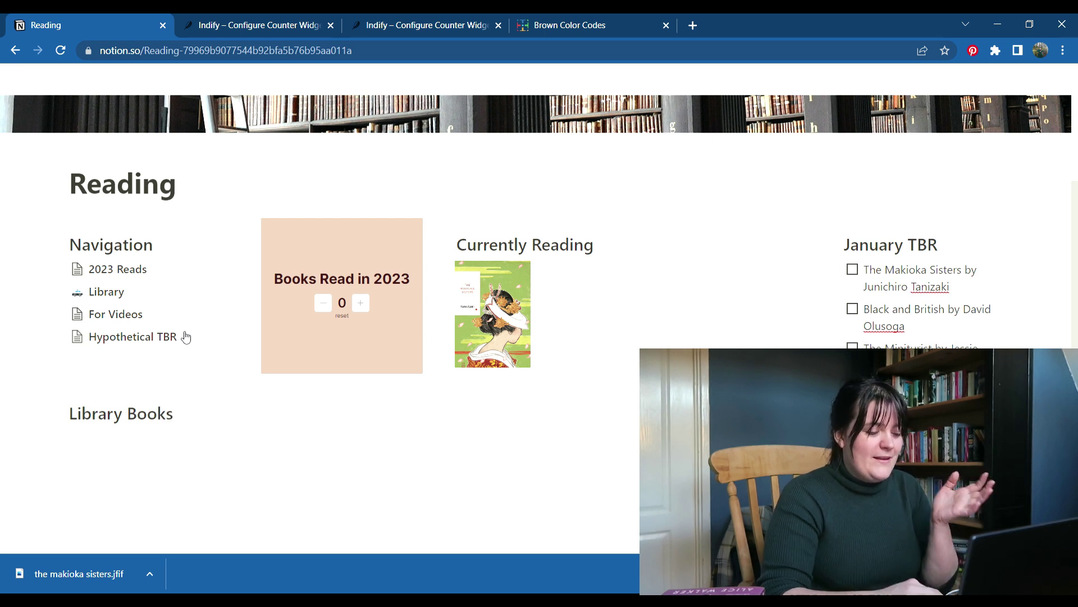
{"action": "key", "text": "Return"}
Insert a simple table under it with Name and Due Date column headers
{"action": "type", "text": "/"}
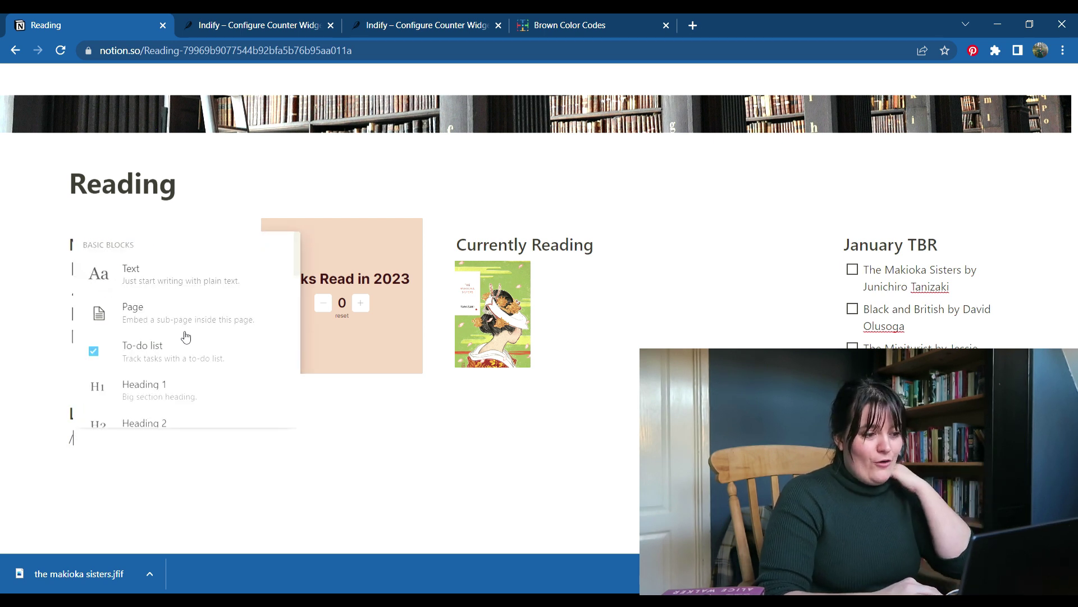
{"action": "left_click", "coordinate": [187, 362]}
{"action": "scroll", "coordinate": [333, 467], "scroll_direction": "down", "scroll_amount": 1}
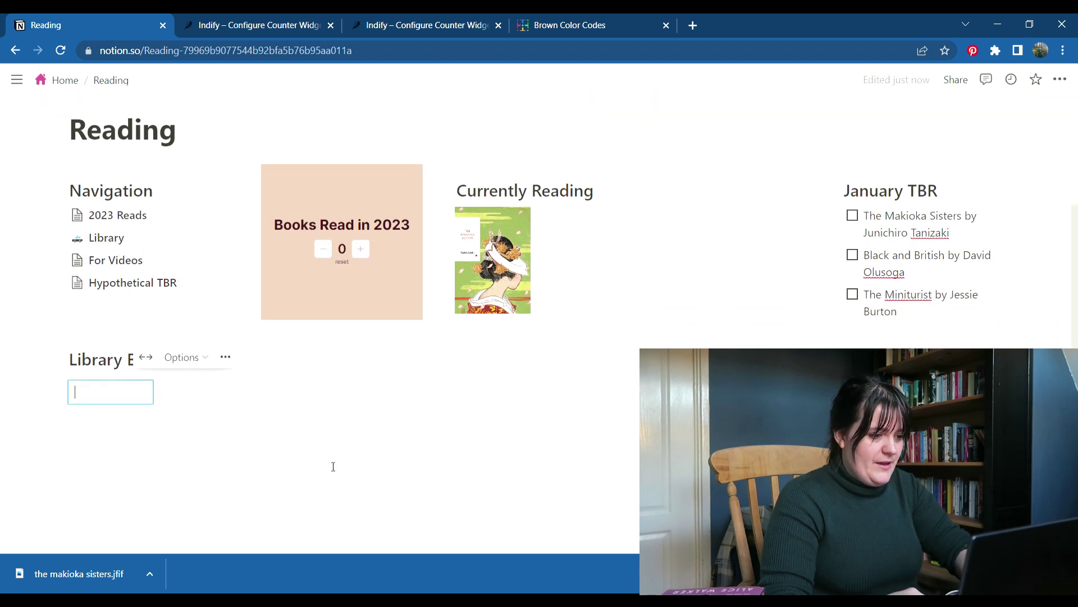
{"action": "type", "text": "Name"}
{"action": "key", "text": "Tab"}
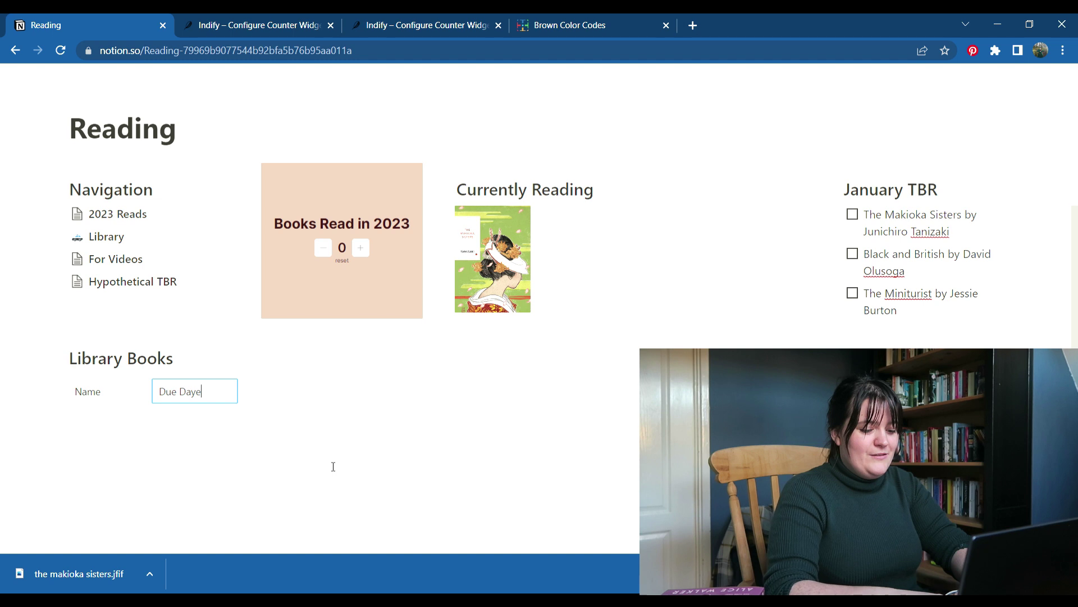
{"action": "type", "text": "Due Date"}
{"action": "key", "text": "Return"}
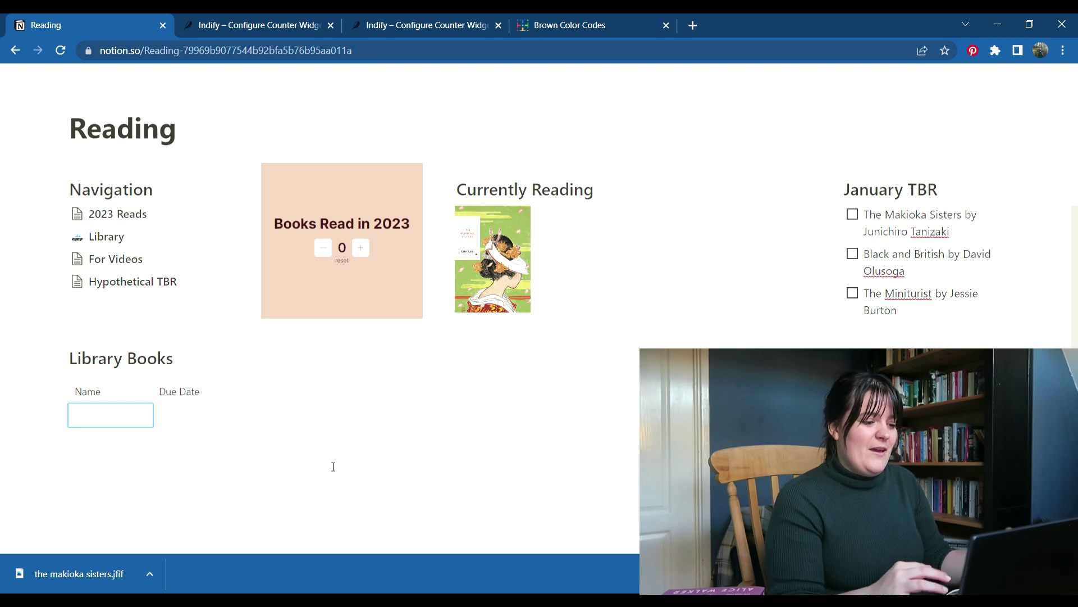
{"action": "left_click", "coordinate": [395, 399]}
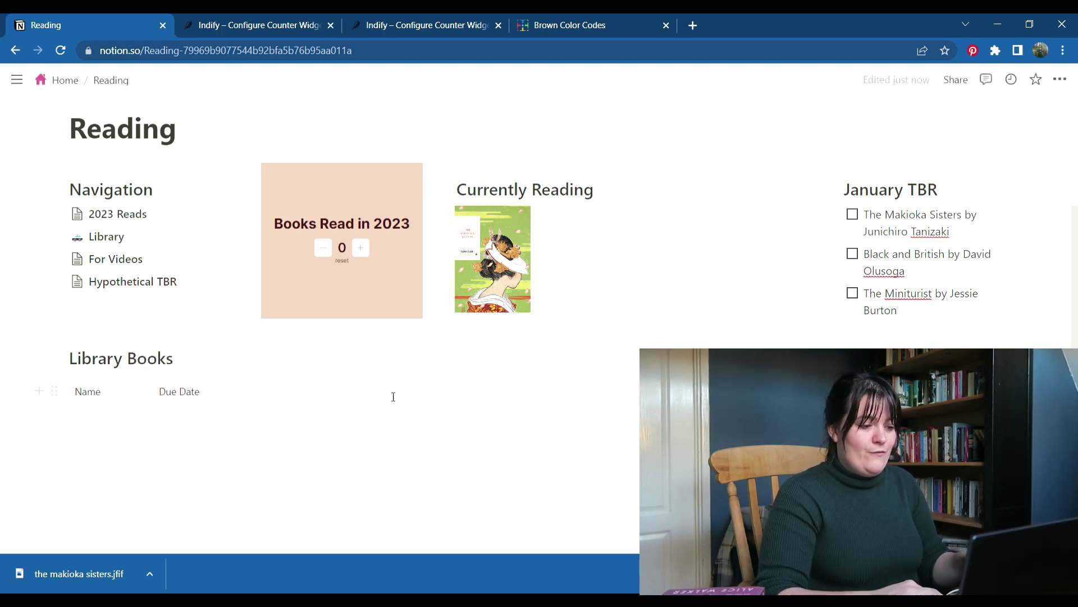
{"action": "left_click", "coordinate": [315, 529]}
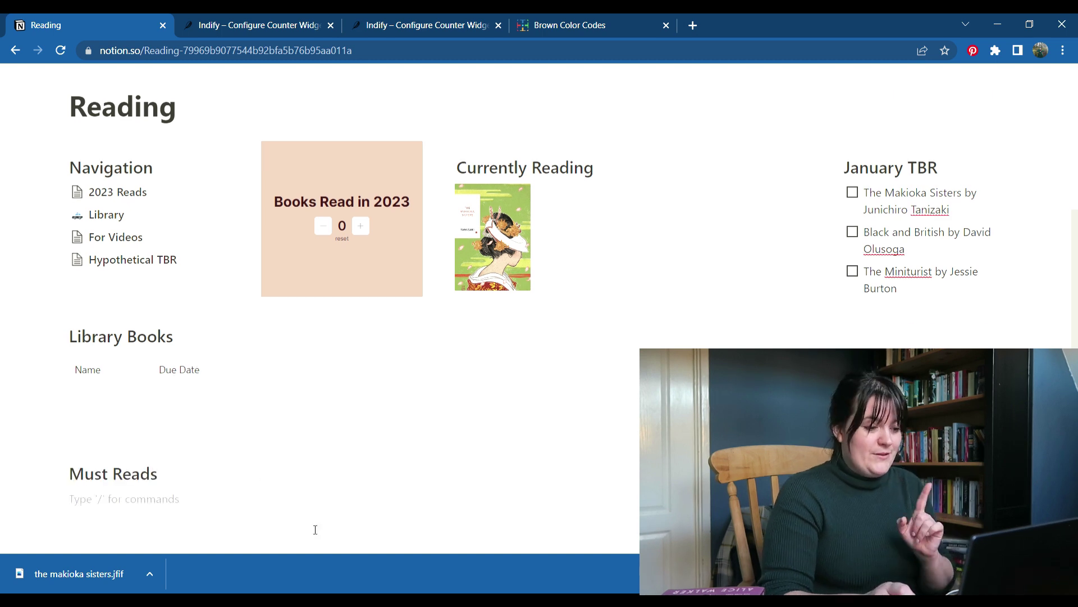
Turn the block under Must Reads into a to-do checkbox and retitle the heading Must Reads 2023
{"action": "type", "text": "/"}
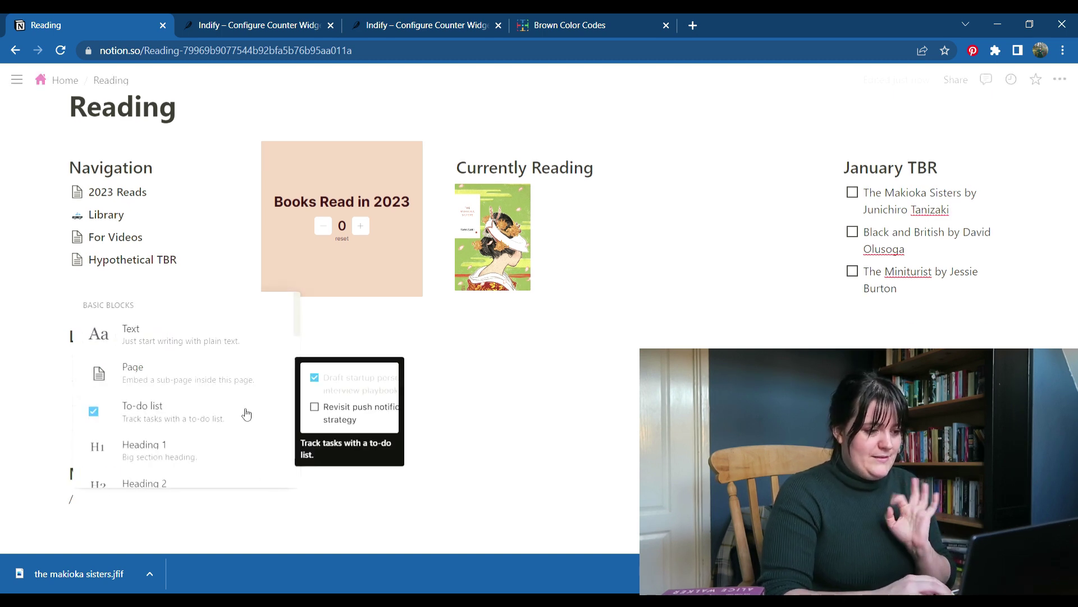
{"action": "left_click", "coordinate": [230, 419]}
{"action": "scroll", "coordinate": [345, 463], "scroll_direction": "down", "scroll_amount": 2}
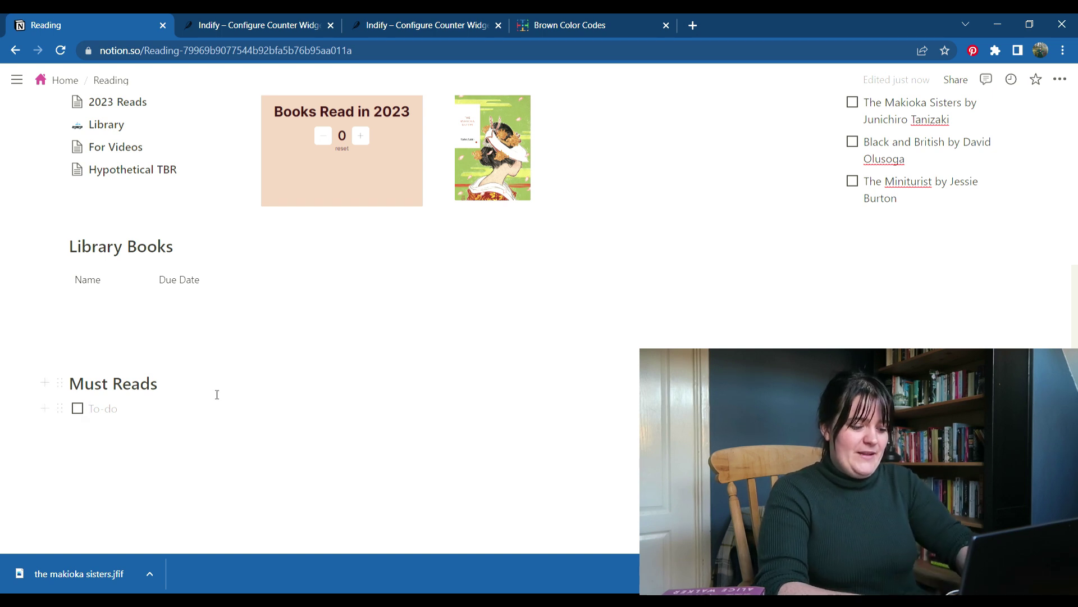
{"action": "type", "text": "2"}
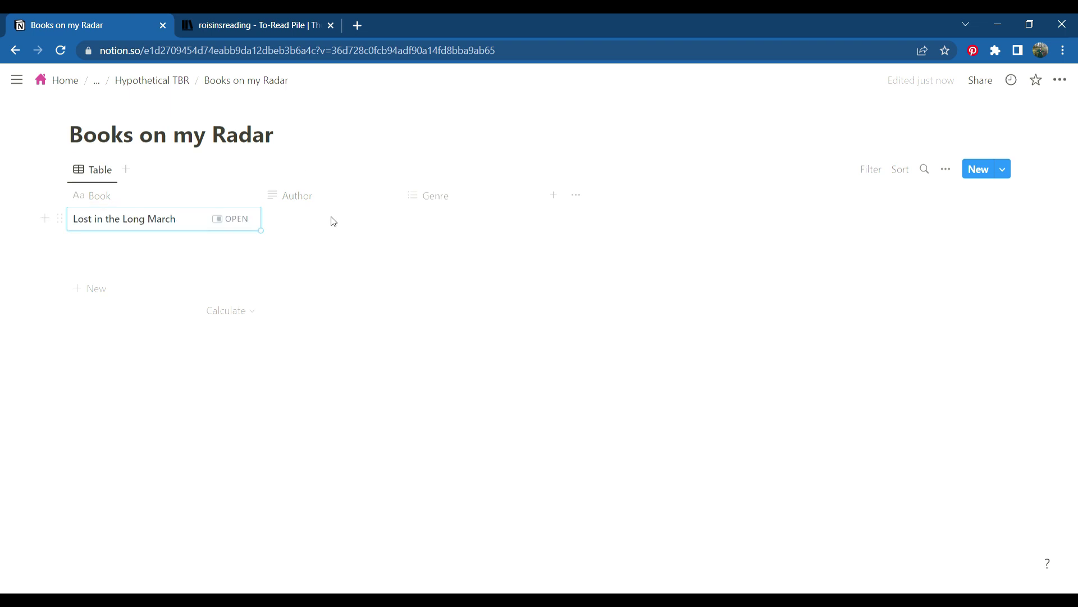
Enter the author of Lost in the Long March and tag it Historical Fiction and Literary Fiction
{"action": "left_click", "coordinate": [337, 221]}
{"action": "type", "text": "m"}
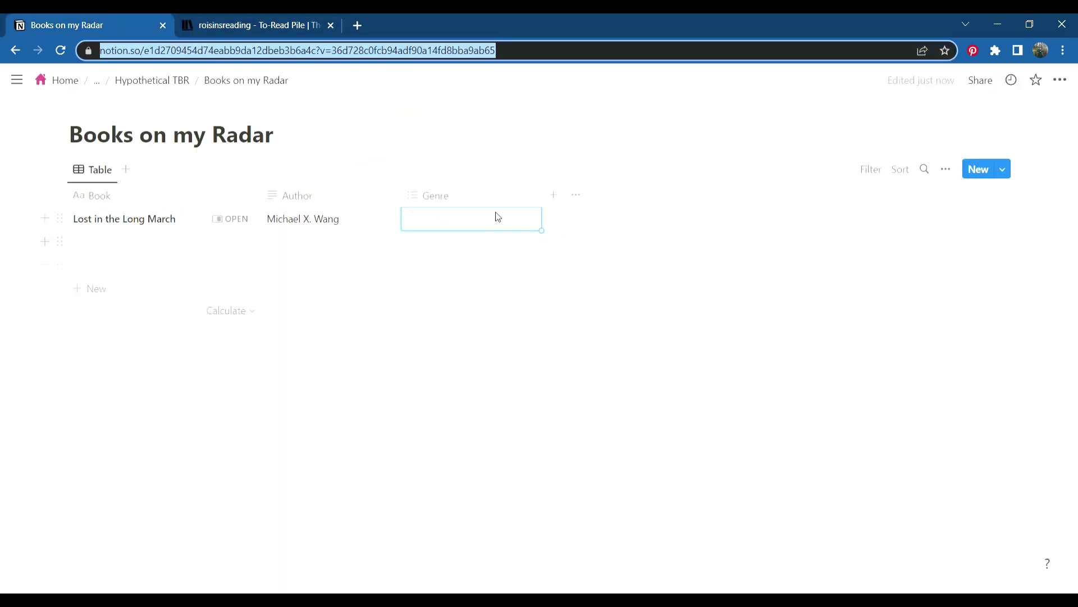
{"action": "type", "text": "his"}
{"action": "left_click", "coordinate": [494, 225]}
{"action": "type", "text": "Historical Fiction"}
{"action": "key", "text": "Return"}
{"action": "type", "text": "Literary Fiction"}
{"action": "key", "text": "Return"}
Add the book Letters in a Bruised Cosmos with its author and a Poetry genre tag
{"action": "left_click", "coordinate": [125, 268]}
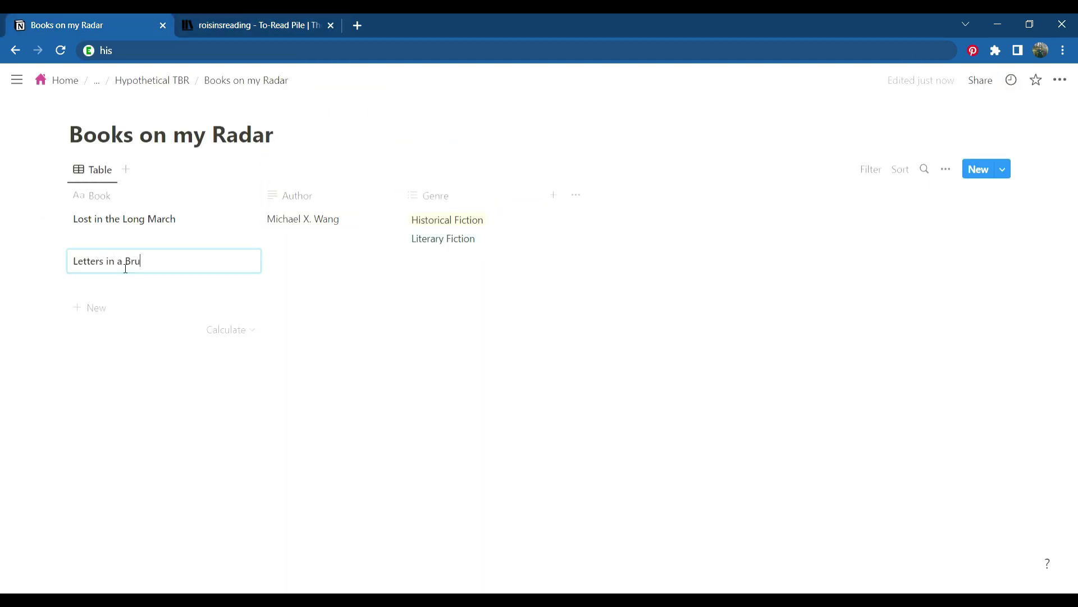
{"action": "type", "text": "Letters in a Bruised Cosmo"}
{"action": "type", "text": "s"}
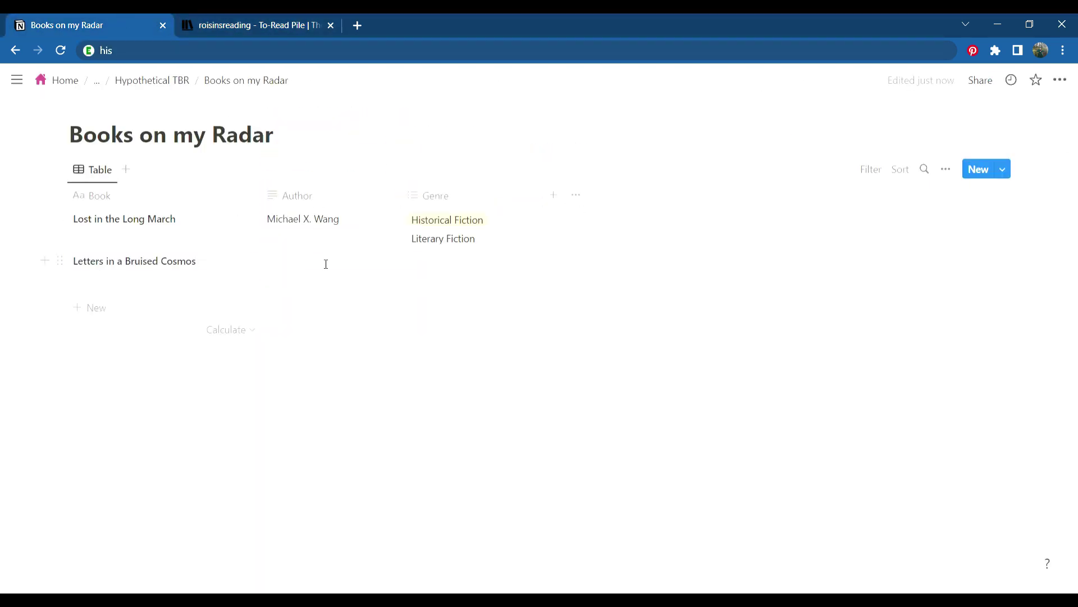
{"action": "left_click", "coordinate": [303, 261]}
{"action": "type", "text": "Liz Howard"}
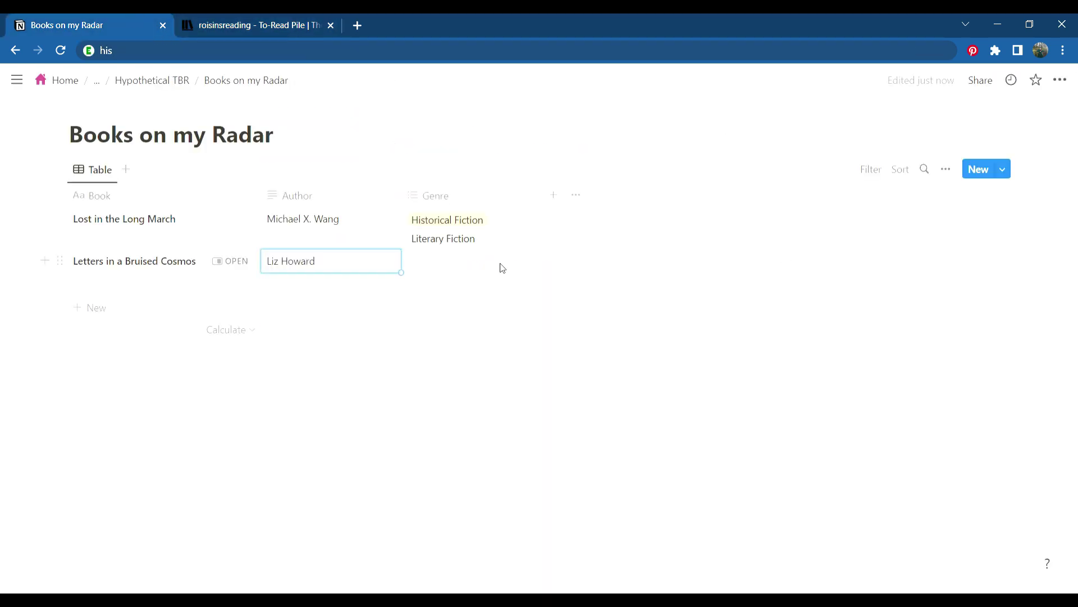
{"action": "left_click", "coordinate": [500, 264]}
{"action": "type", "text": "Poetry"}
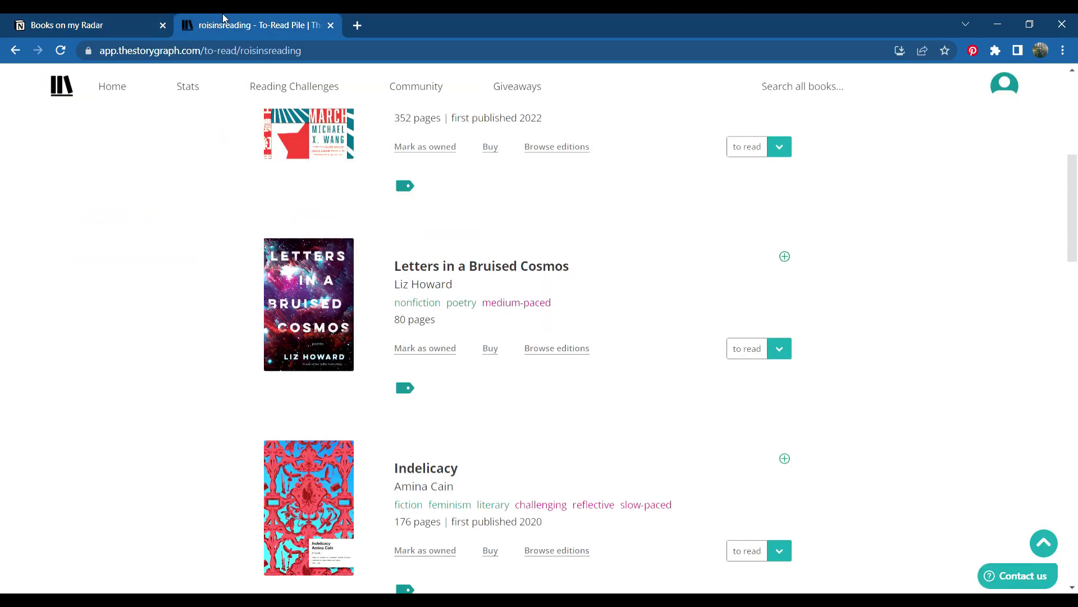
{"action": "scroll", "coordinate": [139, 313], "scroll_direction": "down", "scroll_amount": 5}
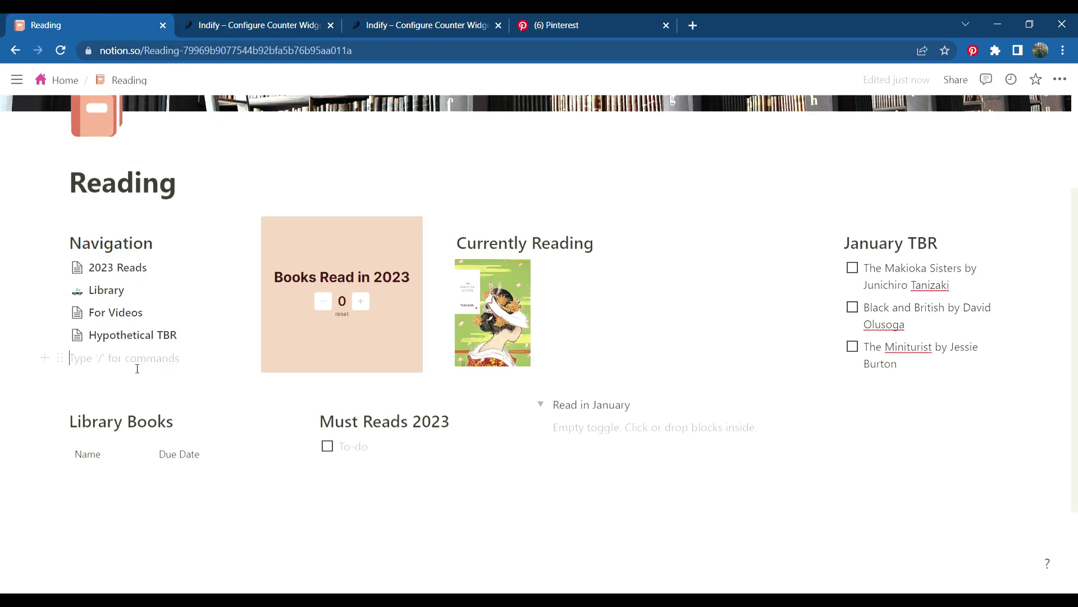
Add a Genres sub-page to the Reading page and set it up as a gallery database
{"action": "type", "text": "/"}
{"action": "left_click", "coordinate": [178, 457]}
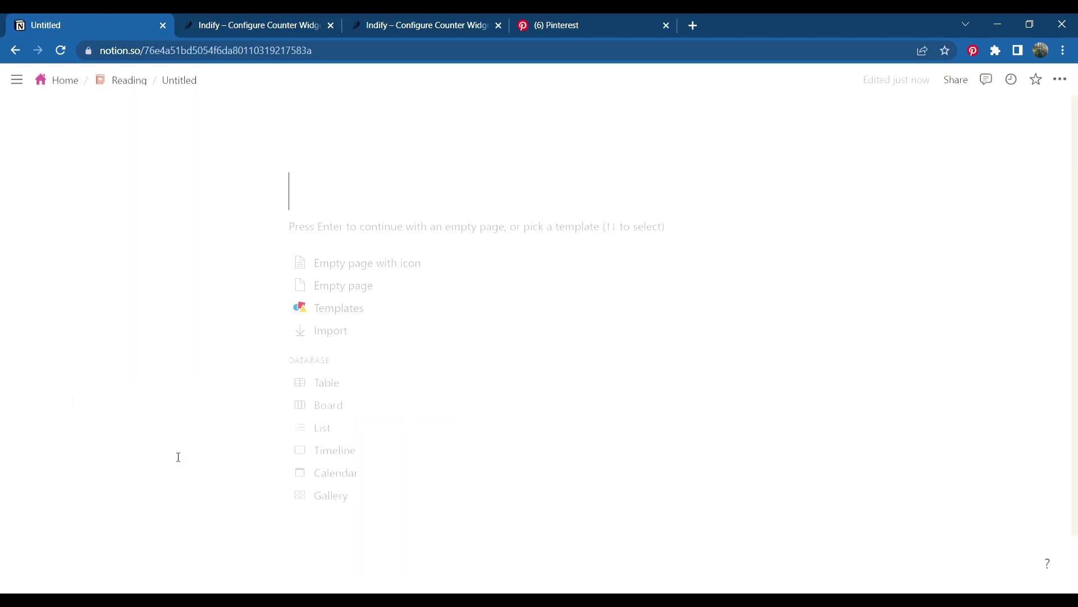
{"action": "type", "text": "Genres"}
{"action": "left_click", "coordinate": [332, 387]}
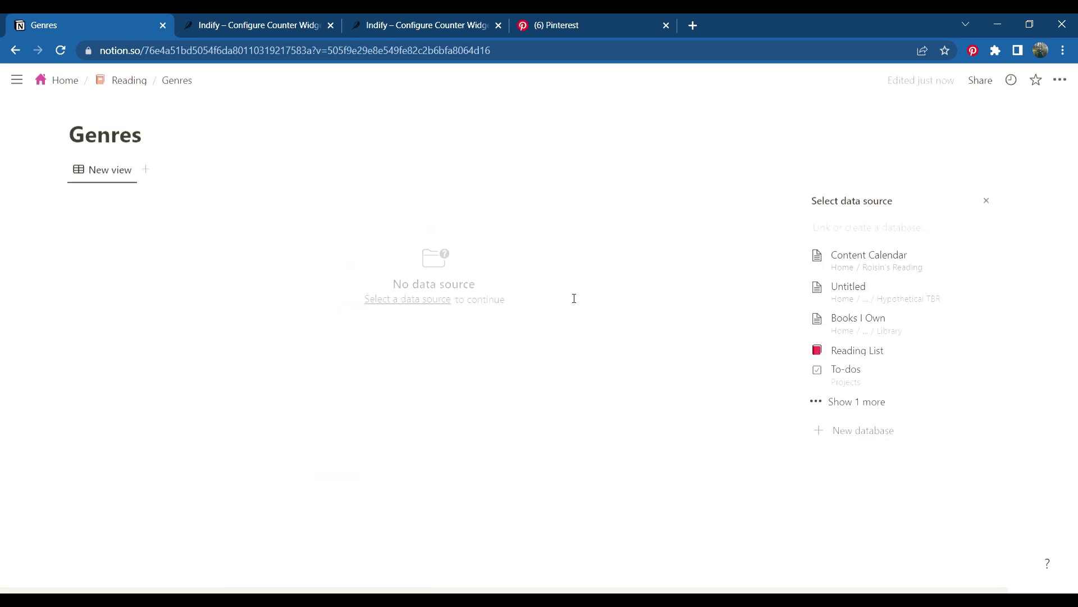
{"action": "left_click", "coordinate": [109, 170]}
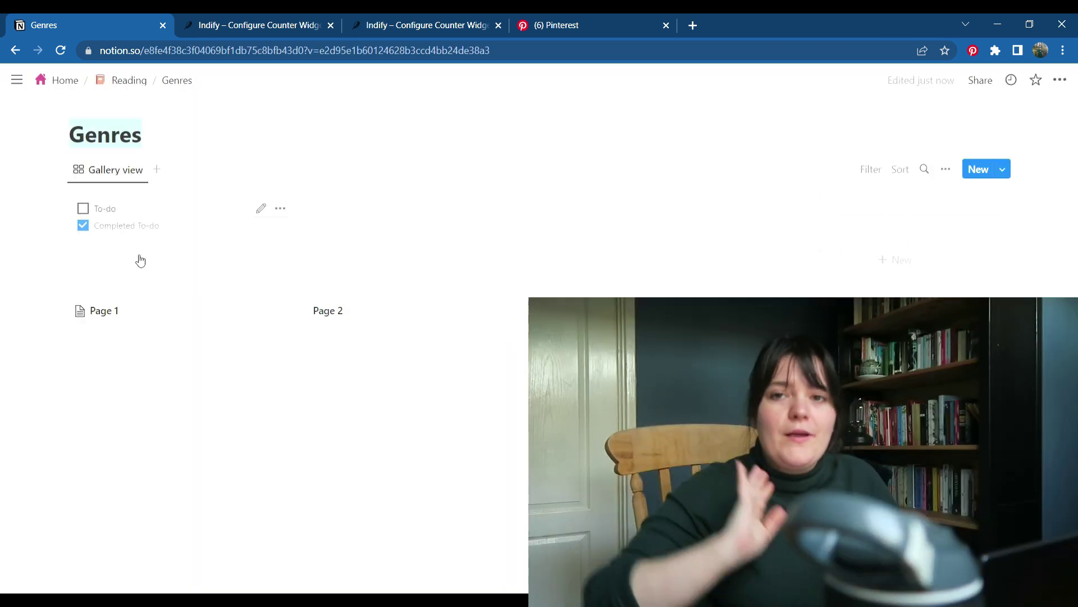
Rename the gallery cards to Literary Fiction, Historical Fiction and Classics, and add a Translated card
{"action": "left_click", "coordinate": [125, 303]}
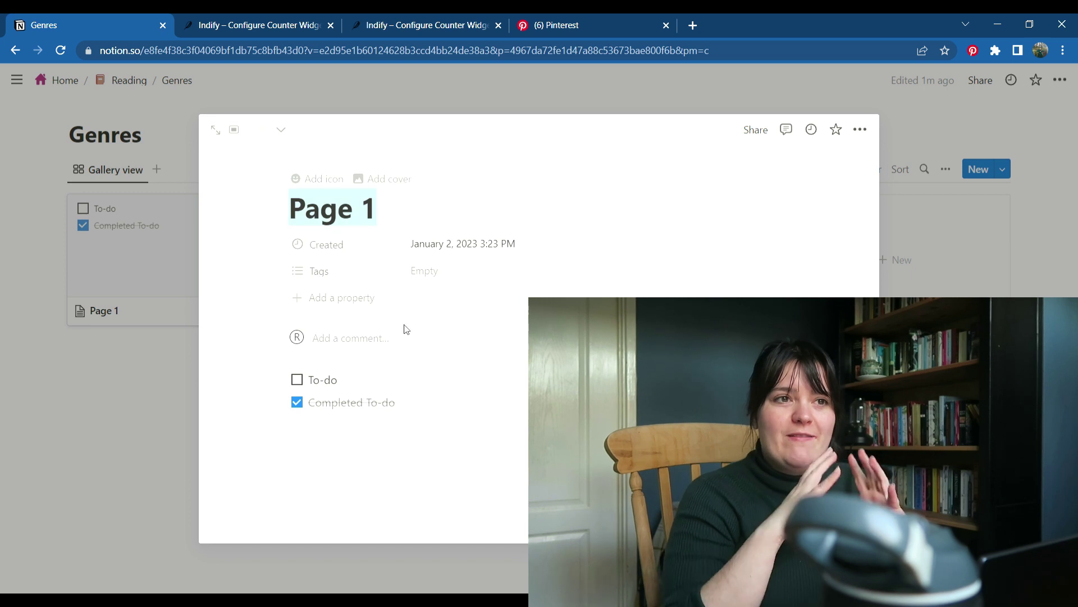
{"action": "type", "text": "Literary "}
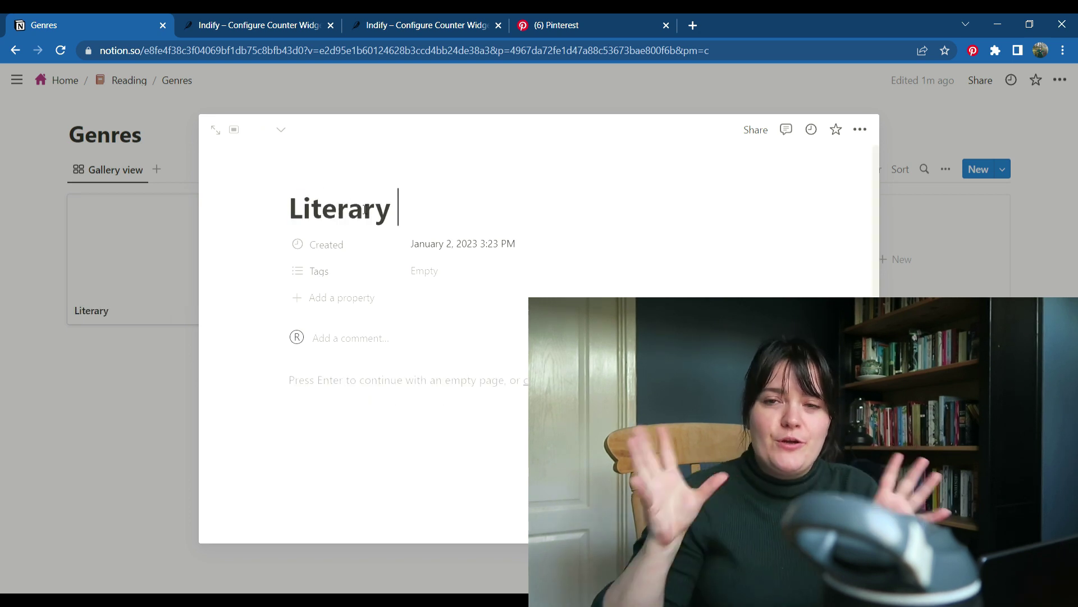
{"action": "type", "text": "Fiction"}
{"action": "key", "text": "Escape"}
{"action": "left_click", "coordinate": [332, 314]}
{"action": "type", "text": "Historical Fiction"}
{"action": "key", "text": "Escape"}
{"action": "left_click", "coordinate": [587, 279]}
{"action": "type", "text": "Classics"}
{"action": "key", "text": "Escape"}
{"action": "left_click", "coordinate": [906, 265]}
{"action": "type", "text": "Translated"}
{"action": "key", "text": "Escape"}
Insert a linked table of the Books I Own database into the Literary Fiction page
{"action": "left_click", "coordinate": [151, 251]}
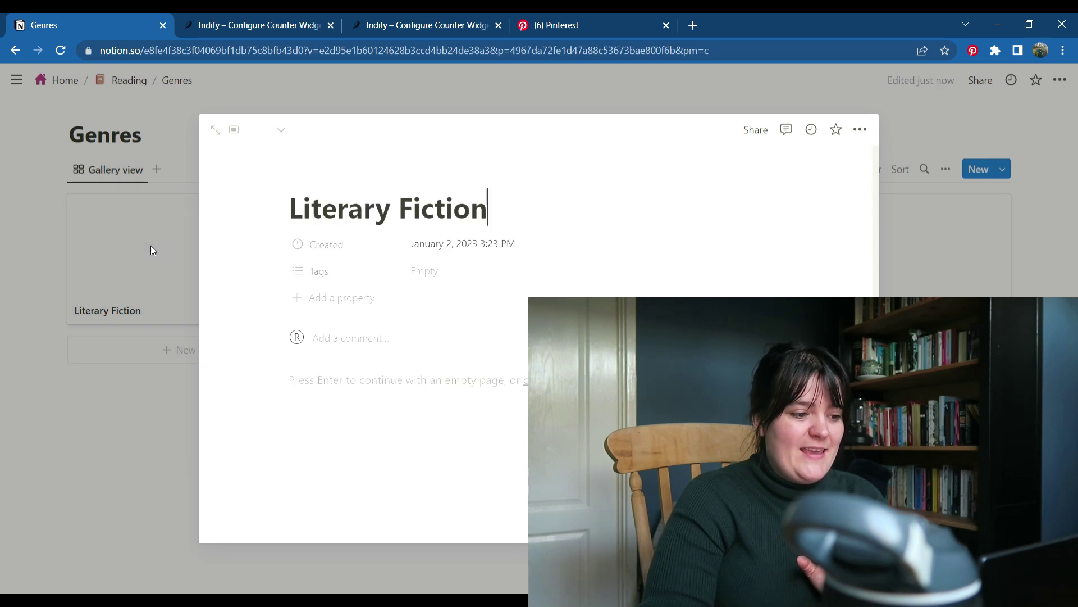
{"action": "left_click", "coordinate": [336, 380]}
{"action": "type", "text": "/table"}
{"action": "left_click", "coordinate": [412, 236]}
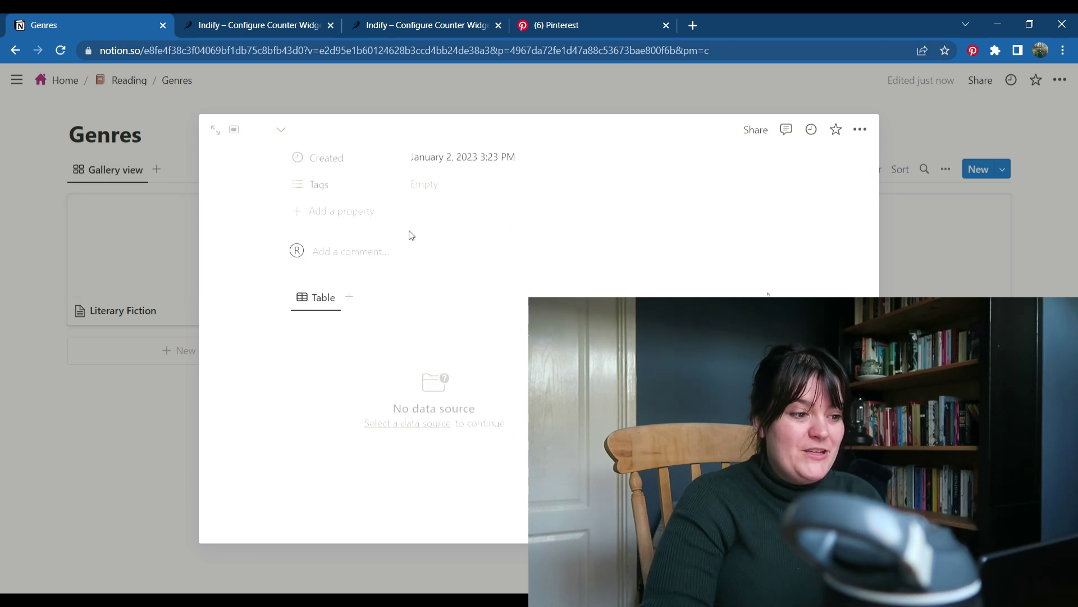
{"action": "left_click", "coordinate": [702, 348]}
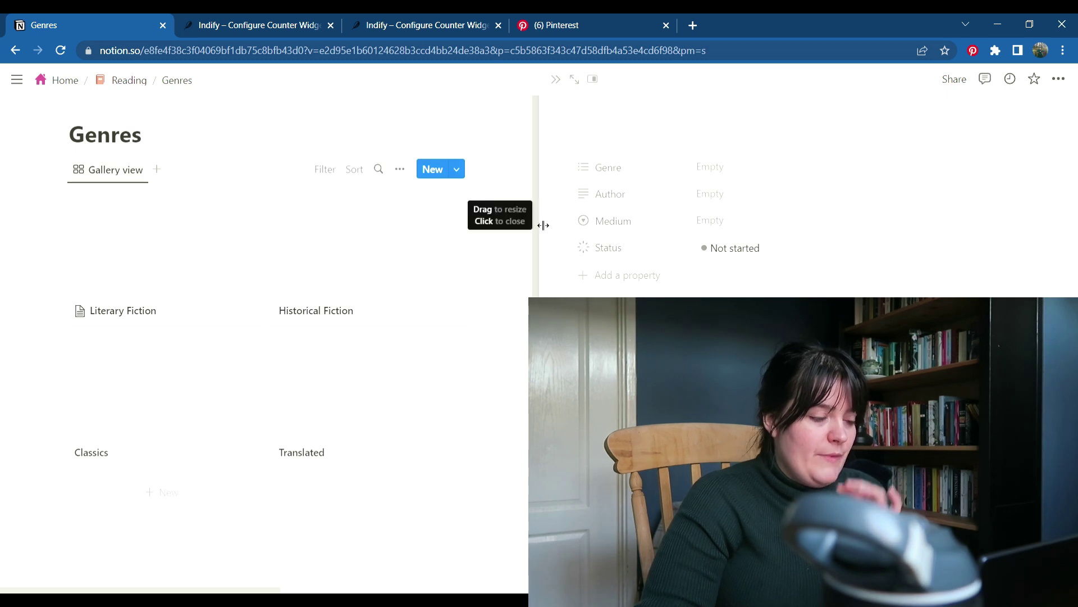
Filter the Literary Fiction page's linked tables, including Books on my Radar, to Literary Fiction
{"action": "left_click", "coordinate": [540, 219]}
{"action": "left_click", "coordinate": [380, 195]}
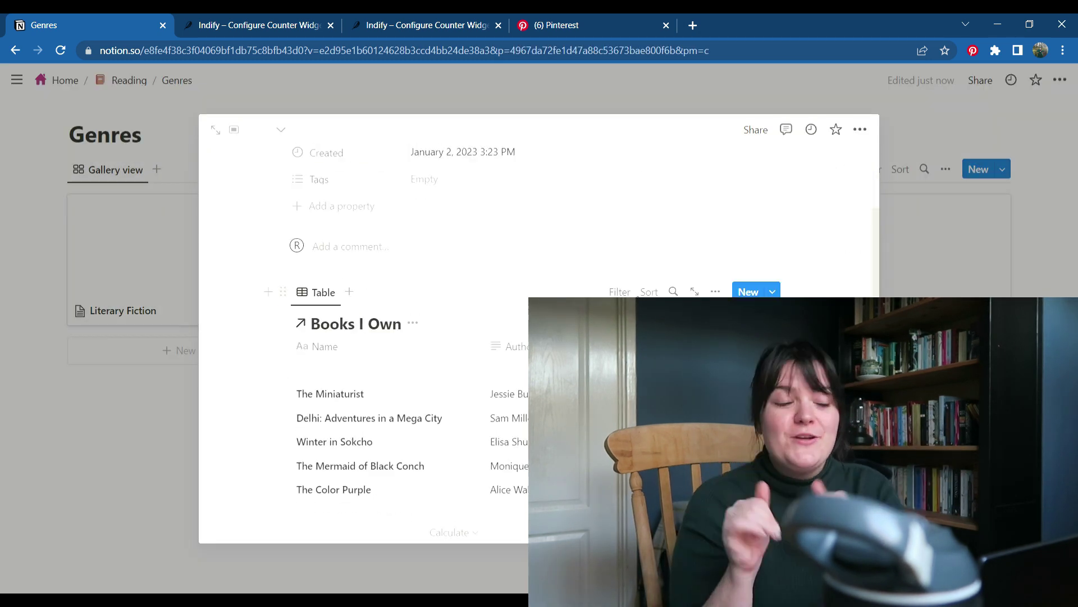
{"action": "left_click", "coordinate": [620, 292]}
{"action": "left_click", "coordinate": [243, 417]}
{"action": "left_click", "coordinate": [244, 417]}
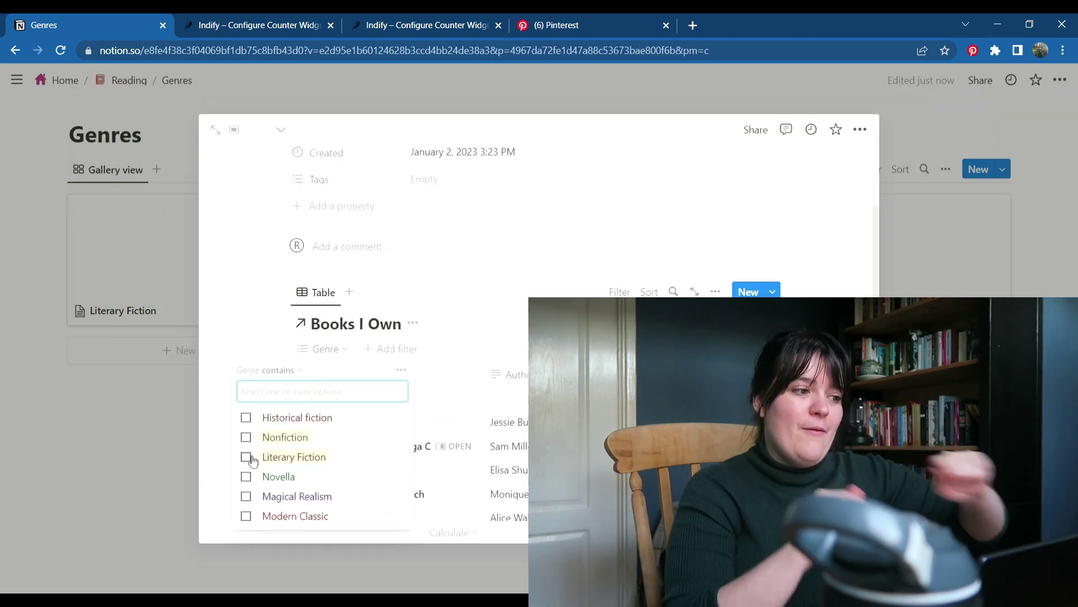
{"action": "left_click", "coordinate": [247, 455]}
{"action": "left_click", "coordinate": [370, 374]}
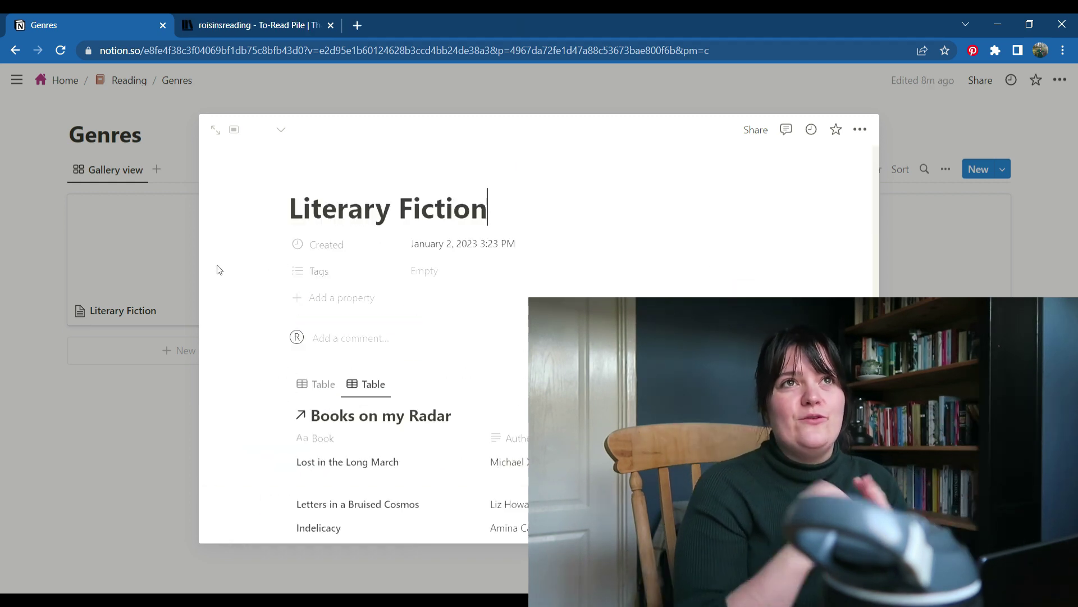
{"action": "scroll", "coordinate": [219, 269], "scroll_direction": "down", "scroll_amount": 2}
{"action": "left_click", "coordinate": [289, 450]}
{"action": "scroll", "coordinate": [233, 367], "scroll_direction": "up", "scroll_amount": 2}
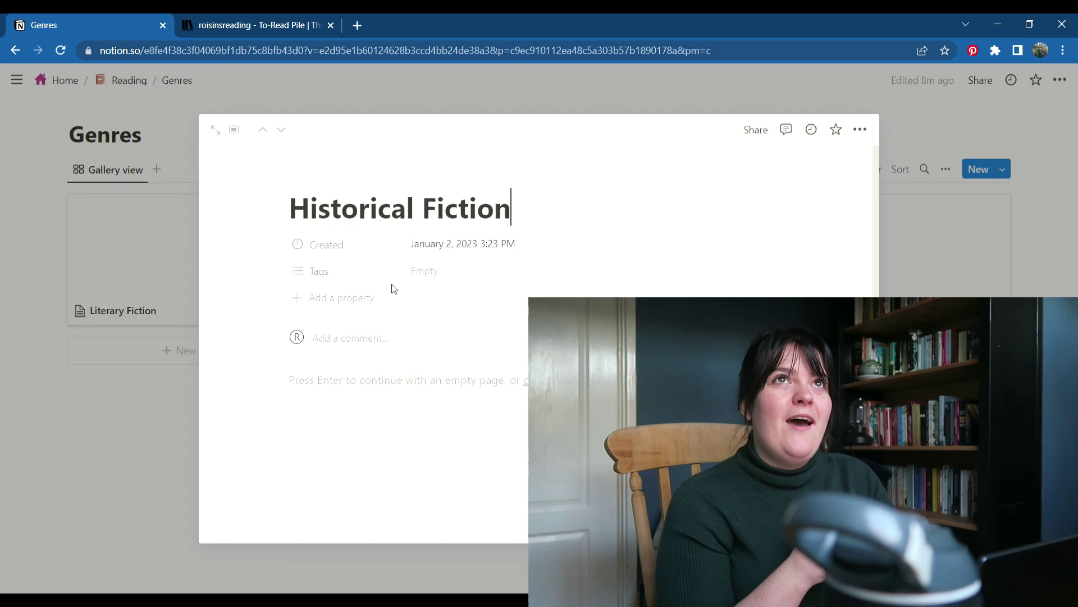
On Historical Fiction, add a linked Books I Own table and second view, both filtered to Historical Fiction
{"action": "key", "text": "Return"}
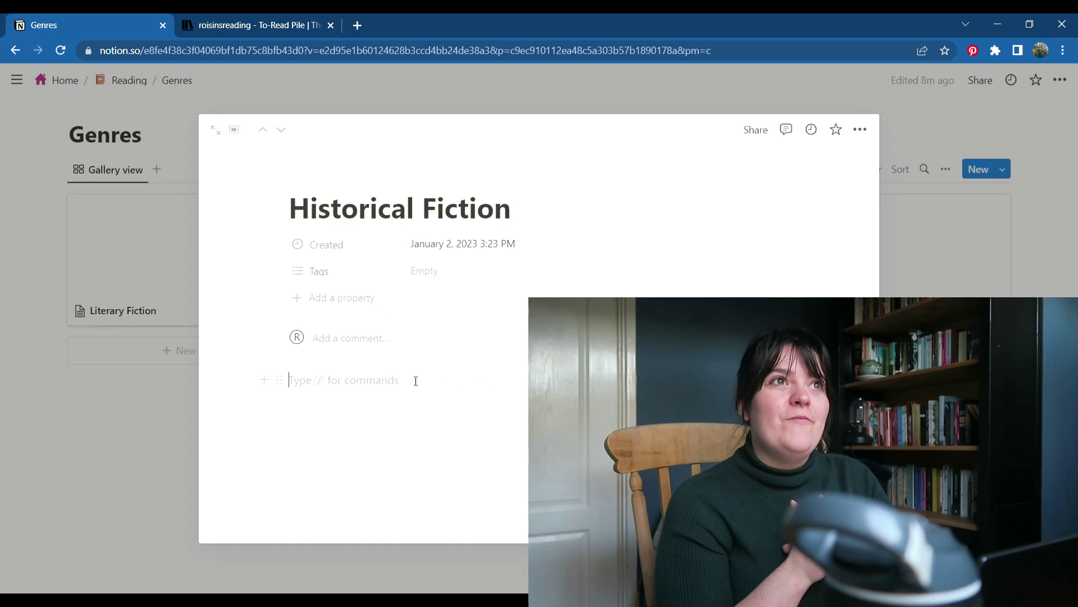
{"action": "type", "text": "/"}
{"action": "scroll", "coordinate": [439, 306], "scroll_direction": "down", "scroll_amount": 5}
{"action": "left_click", "coordinate": [421, 241]}
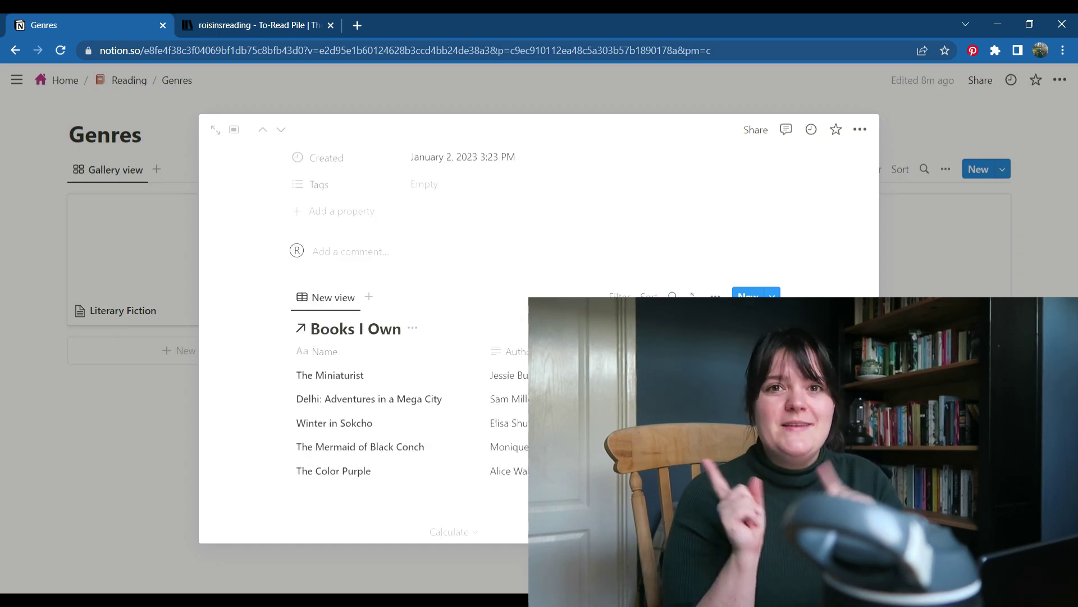
{"action": "left_click", "coordinate": [264, 365]}
{"action": "left_click", "coordinate": [294, 421]}
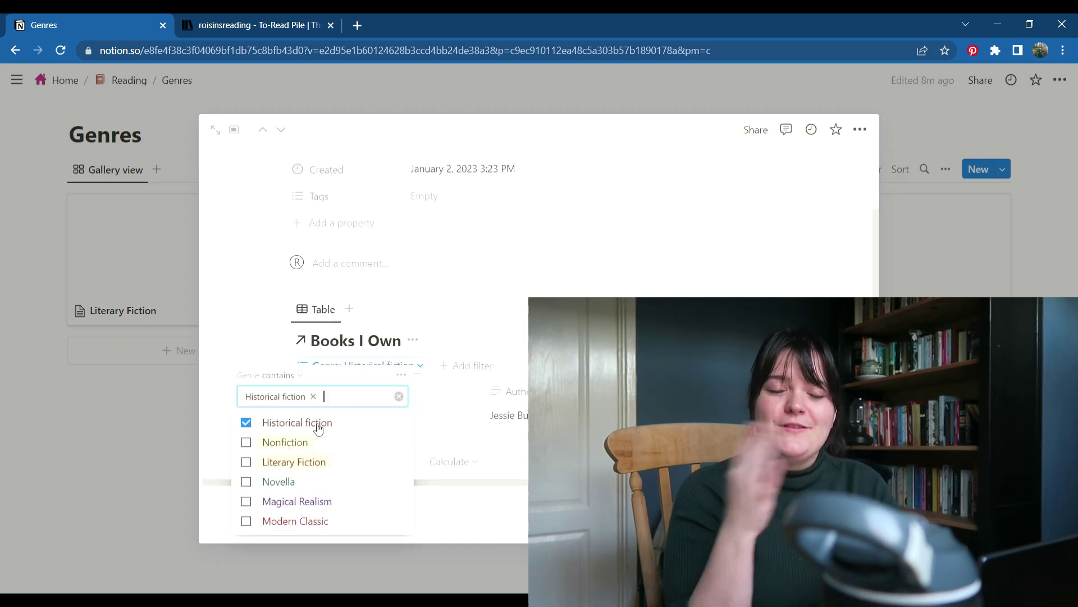
{"action": "left_click", "coordinate": [349, 297]}
{"action": "left_click", "coordinate": [474, 378]}
{"action": "left_click", "coordinate": [278, 421]}
{"action": "left_click", "coordinate": [238, 352]}
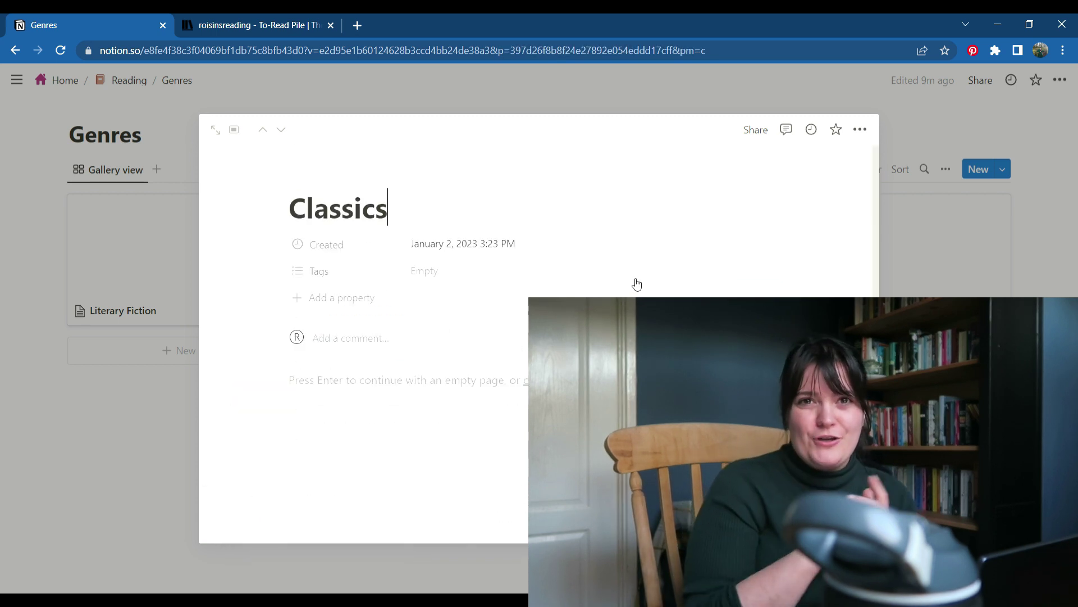
On Classics, add a linked Books I Own table filtered to Modern Classic, plus a Books on my Radar view
{"action": "left_click", "coordinate": [371, 425]}
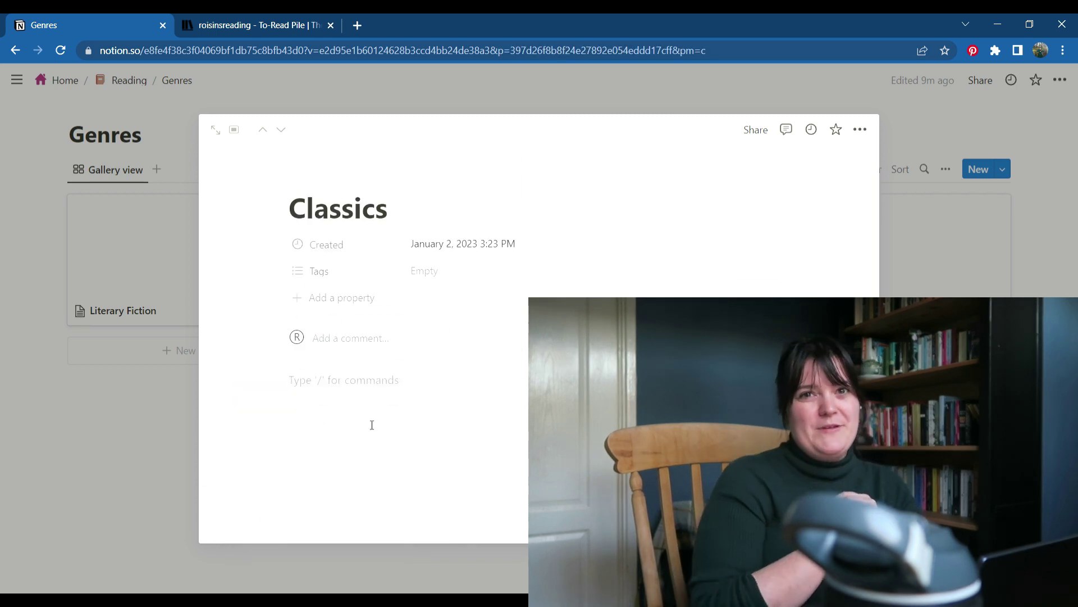
{"action": "type", "text": "/"}
{"action": "scroll", "coordinate": [423, 284], "scroll_direction": "down", "scroll_amount": 5}
{"action": "left_click", "coordinate": [393, 160]}
{"action": "left_click", "coordinate": [674, 416]}
{"action": "left_click", "coordinate": [587, 352]}
{"action": "left_click", "coordinate": [620, 298]}
{"action": "left_click", "coordinate": [567, 393]}
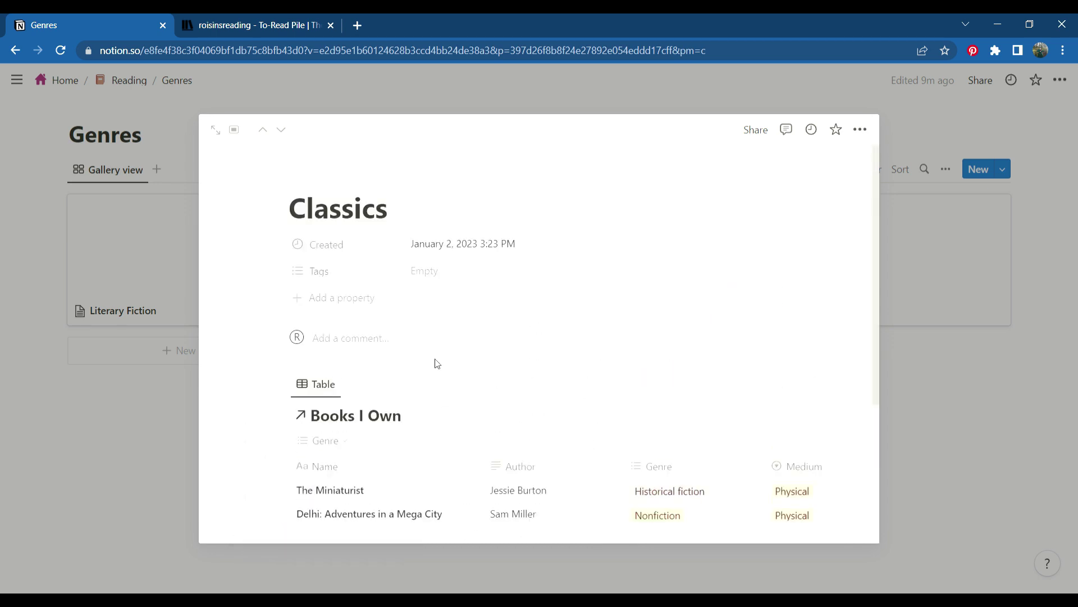
{"action": "scroll", "coordinate": [436, 363], "scroll_direction": "down", "scroll_amount": 5}
{"action": "left_click", "coordinate": [246, 478]}
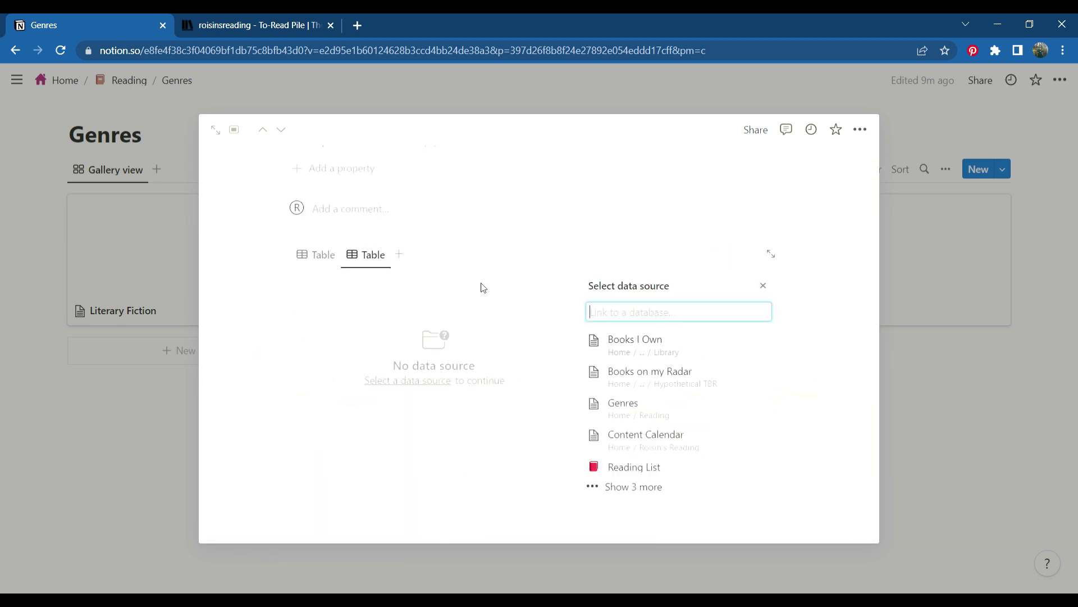
{"action": "left_click", "coordinate": [633, 368]}
{"action": "key", "text": "Escape"}
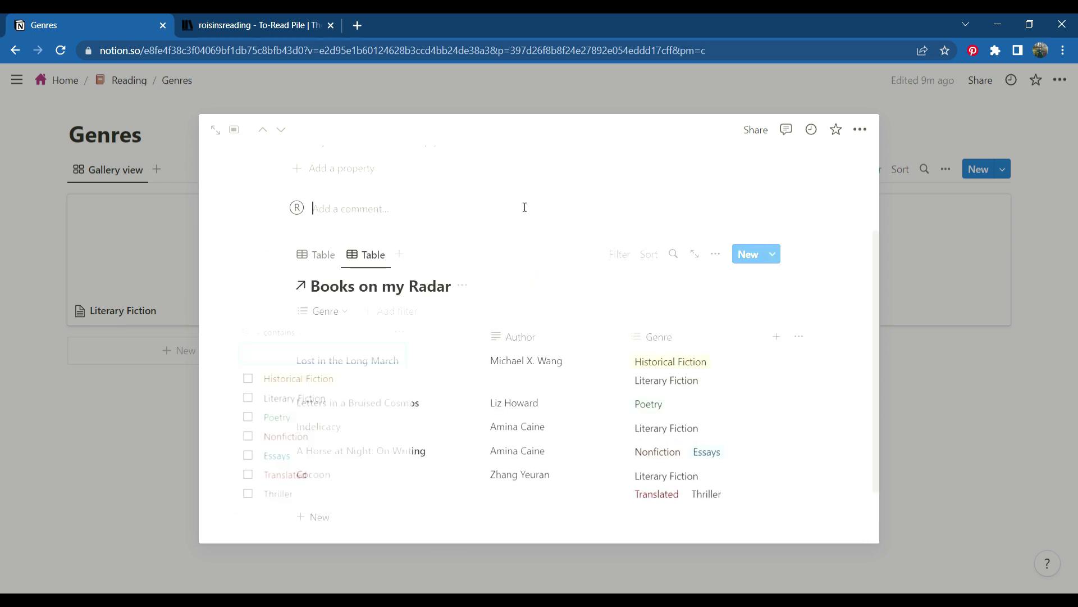
{"action": "scroll", "coordinate": [524, 225], "scroll_direction": "up", "scroll_amount": 5}
Start a new block on the Translated page, then close it
{"action": "key", "text": "ctrl+shift+j"}
{"action": "left_click", "coordinate": [442, 393]}
{"action": "type", "text": "/"}
{"action": "key", "text": "Escape"}
{"action": "key", "text": "Escape"}
Add a cover image to the Literary Fiction page
{"action": "left_click", "coordinate": [260, 213]}
{"action": "left_click", "coordinate": [371, 188]}
{"action": "left_click", "coordinate": [674, 238]}
Set the Literary Fiction cover to the glasses-on-a-book photo from an Unsplash search for 'literary'
{"action": "left_click", "coordinate": [640, 261]}
{"action": "type", "text": "literary"}
{"action": "scroll", "coordinate": [765, 420], "scroll_direction": "down", "scroll_amount": 2}
{"action": "scroll", "coordinate": [765, 420], "scroll_direction": "down", "scroll_amount": 3}
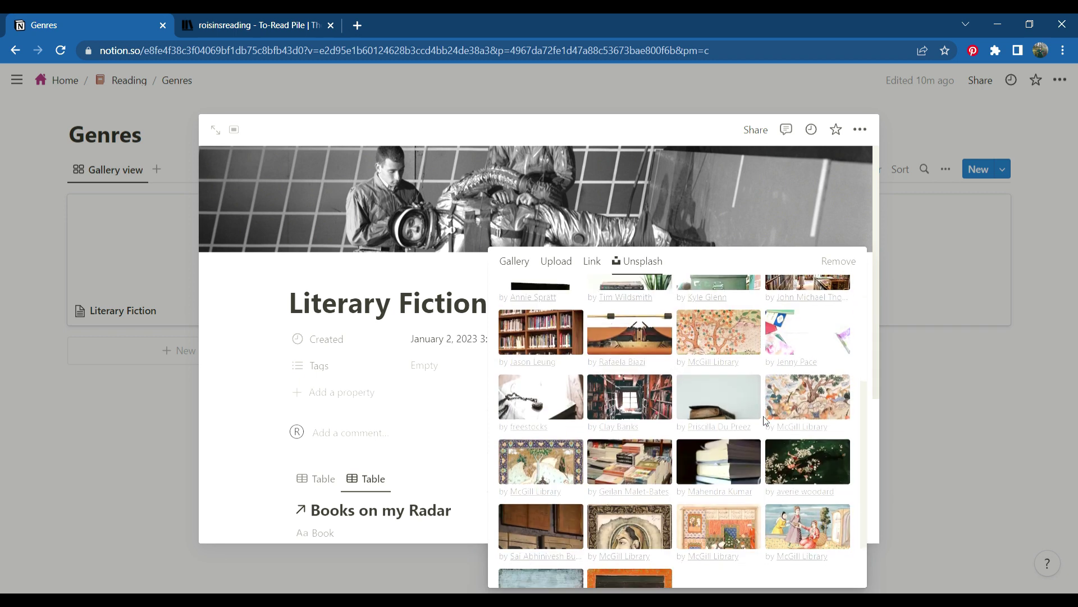
{"action": "scroll", "coordinate": [567, 413], "scroll_direction": "up", "scroll_amount": 5}
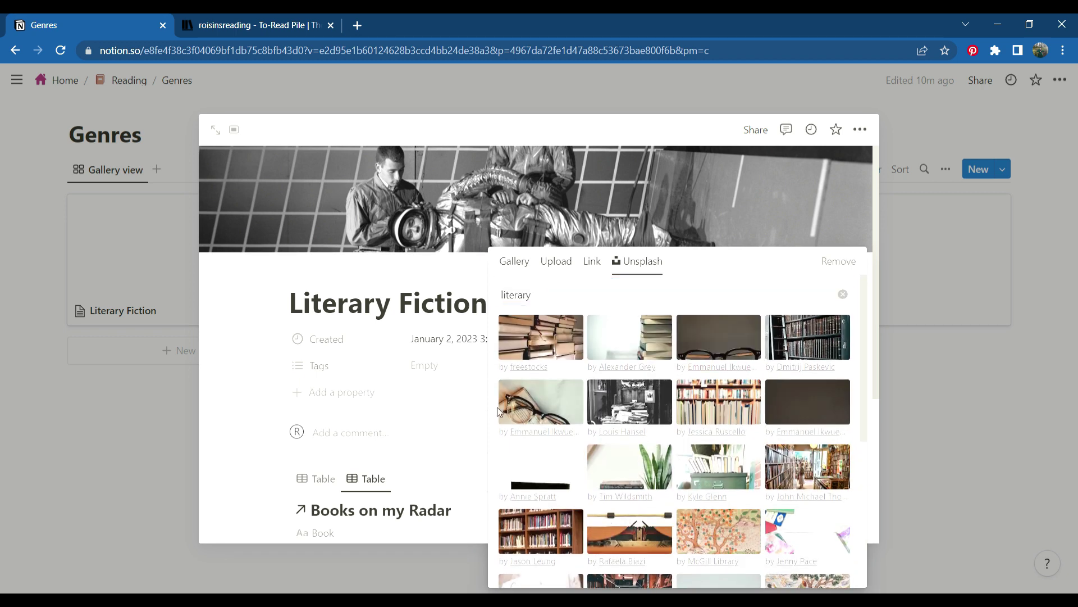
{"action": "left_click", "coordinate": [564, 419]}
{"action": "scroll", "coordinate": [565, 418], "scroll_direction": "down", "scroll_amount": 2}
{"action": "left_click", "coordinate": [161, 298]}
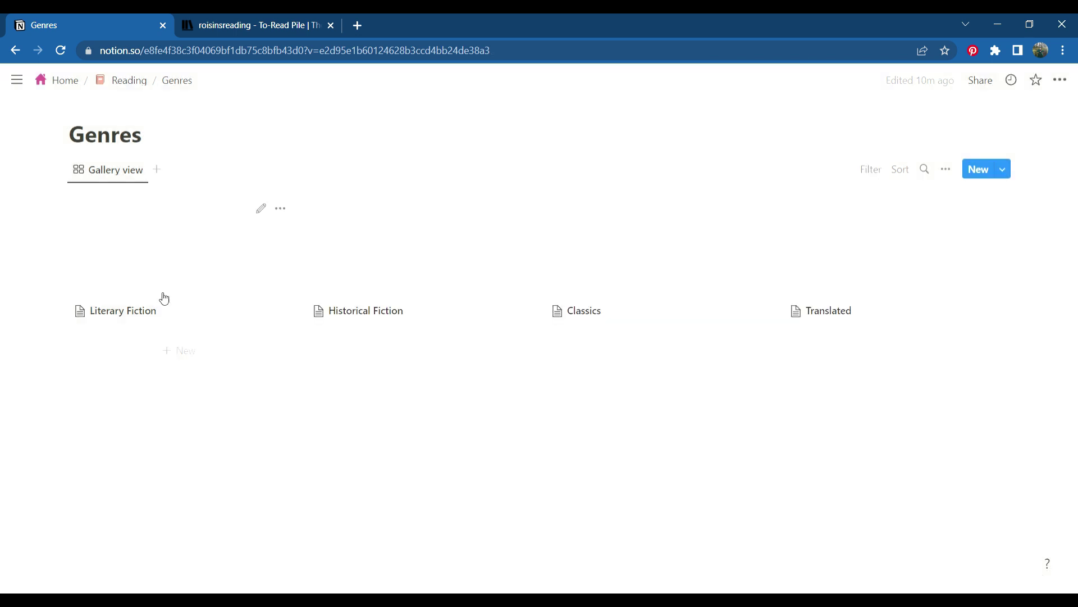
Make the Literary Fiction page open as a full page
{"action": "left_click", "coordinate": [280, 208]}
{"action": "left_click", "coordinate": [162, 279]}
{"action": "left_click", "coordinate": [163, 281]}
{"action": "left_click", "coordinate": [233, 131]}
{"action": "left_click", "coordinate": [240, 195]}
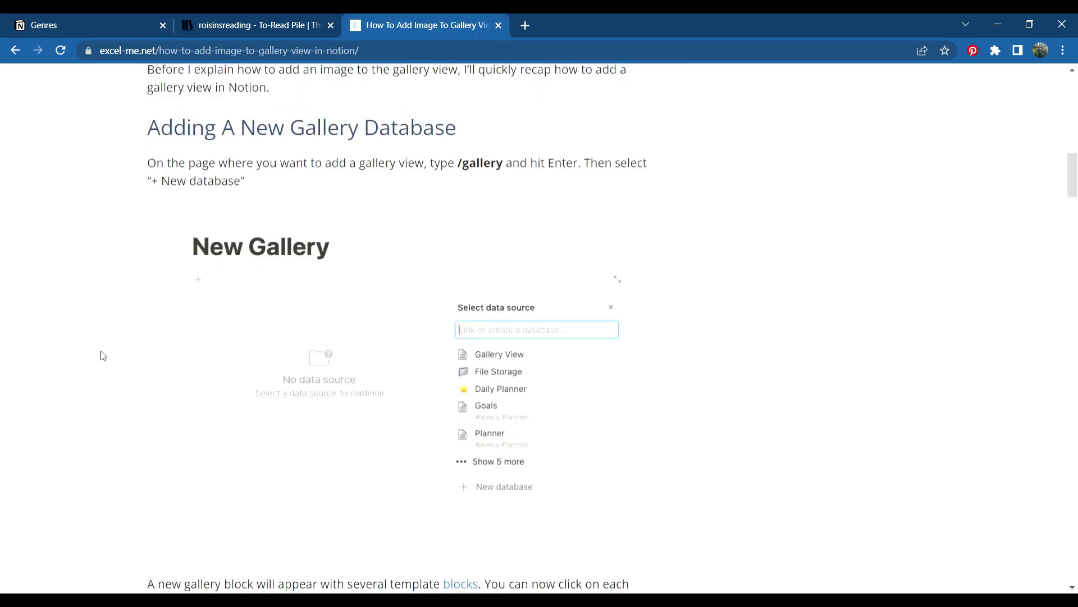
{"action": "scroll", "coordinate": [103, 355], "scroll_direction": "down", "scroll_amount": 8}
{"action": "scroll", "coordinate": [101, 354], "scroll_direction": "down", "scroll_amount": 10}
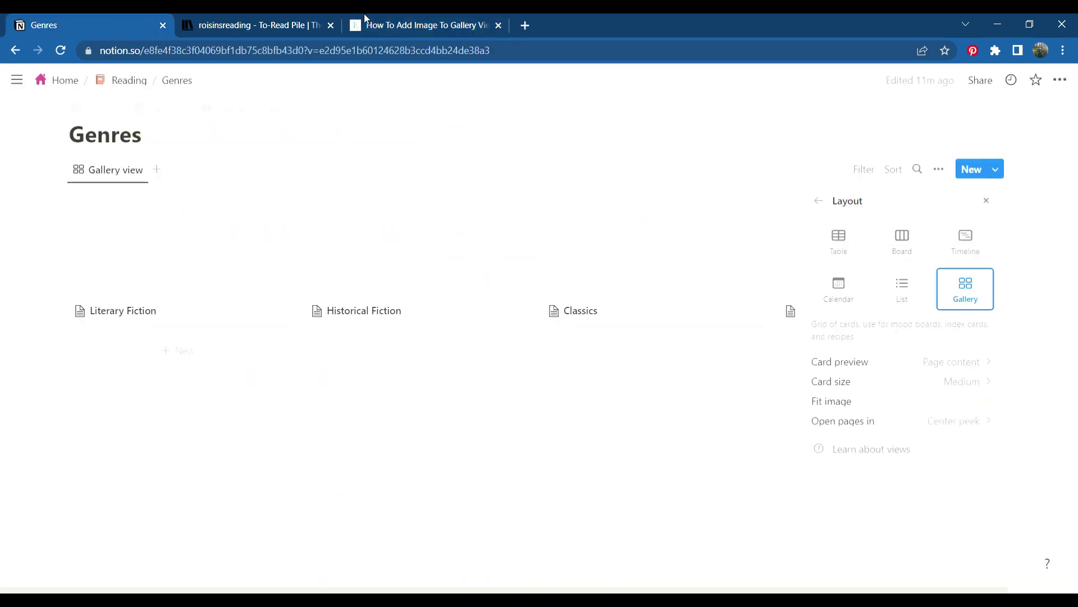
Set the Genres gallery card preview to show each page's cover
{"action": "left_click", "coordinate": [365, 25]}
{"action": "scroll", "coordinate": [68, 390], "scroll_direction": "up", "scroll_amount": 2}
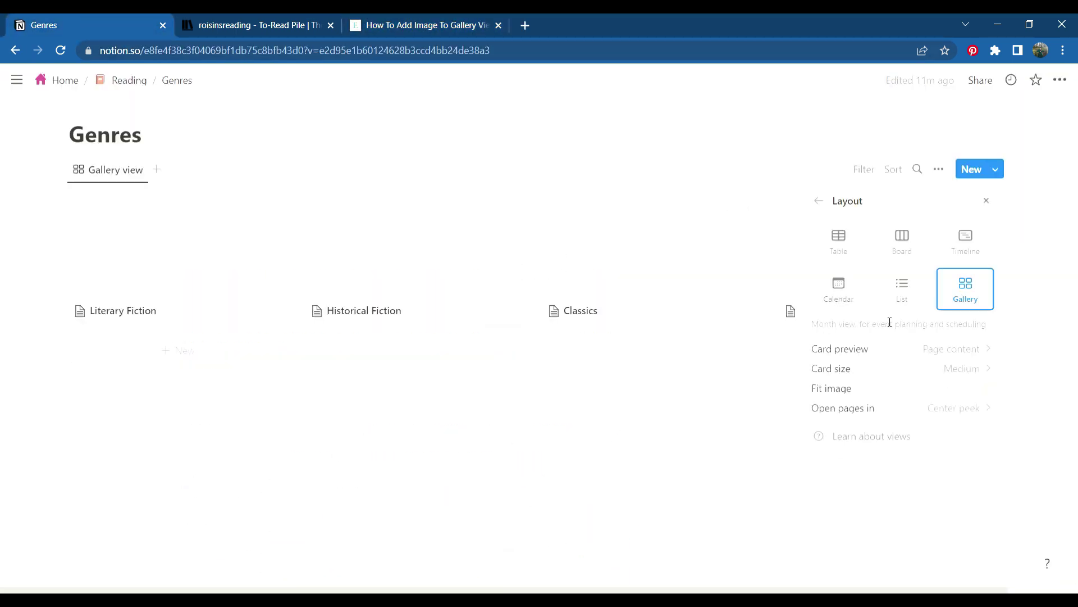
{"action": "left_click", "coordinate": [893, 361]}
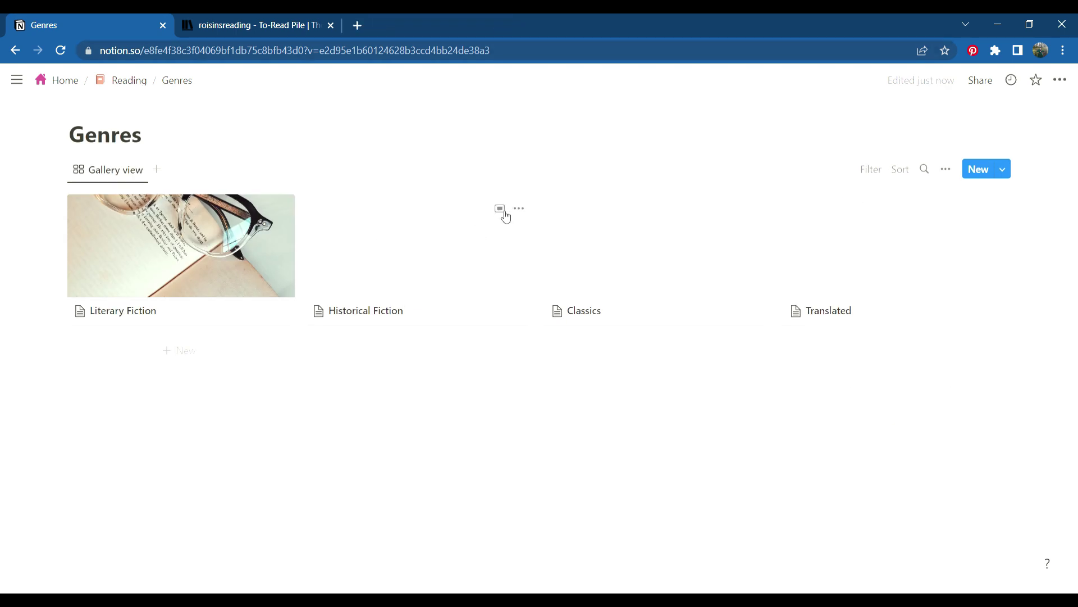
{"action": "left_click", "coordinate": [500, 208]}
Give Historical Fiction an old street scene cover from an Unsplash search for 'historical'
{"action": "left_click", "coordinate": [231, 131]}
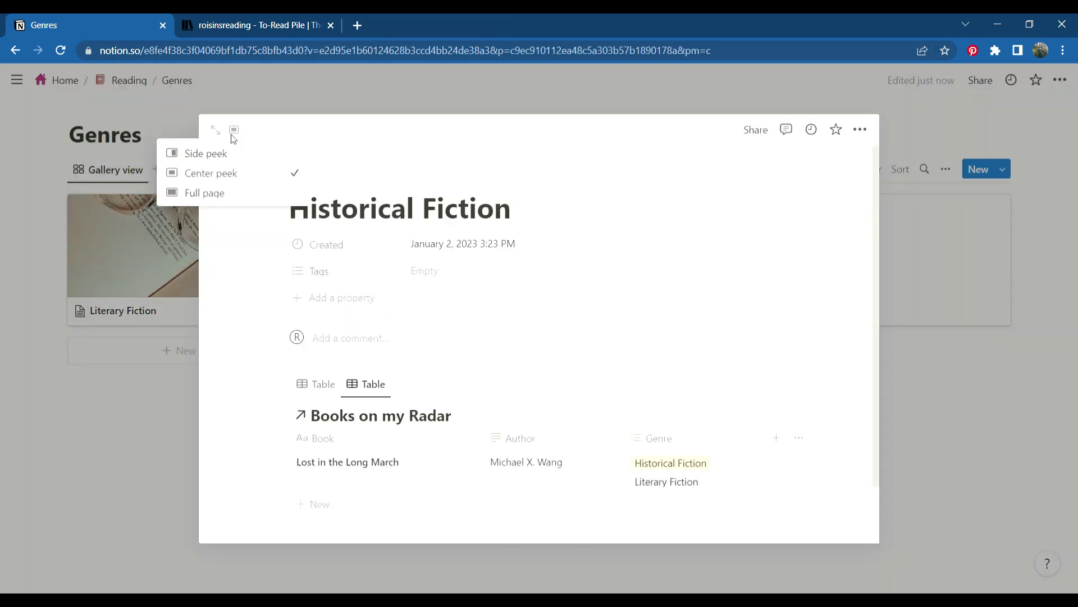
{"action": "left_click", "coordinate": [202, 151]}
{"action": "left_click", "coordinate": [659, 114]}
{"action": "left_click", "coordinate": [958, 186]}
{"action": "left_click", "coordinate": [845, 212]}
{"action": "type", "text": "historical"}
{"action": "left_click", "coordinate": [921, 289]}
{"action": "left_click", "coordinate": [532, 325]}
Give Classics a stone columns cover from an Unsplash search for 'classic'
{"action": "left_click", "coordinate": [221, 362]}
{"action": "left_click", "coordinate": [219, 128]}
{"action": "left_click", "coordinate": [202, 151]}
{"action": "left_click", "coordinate": [664, 114]}
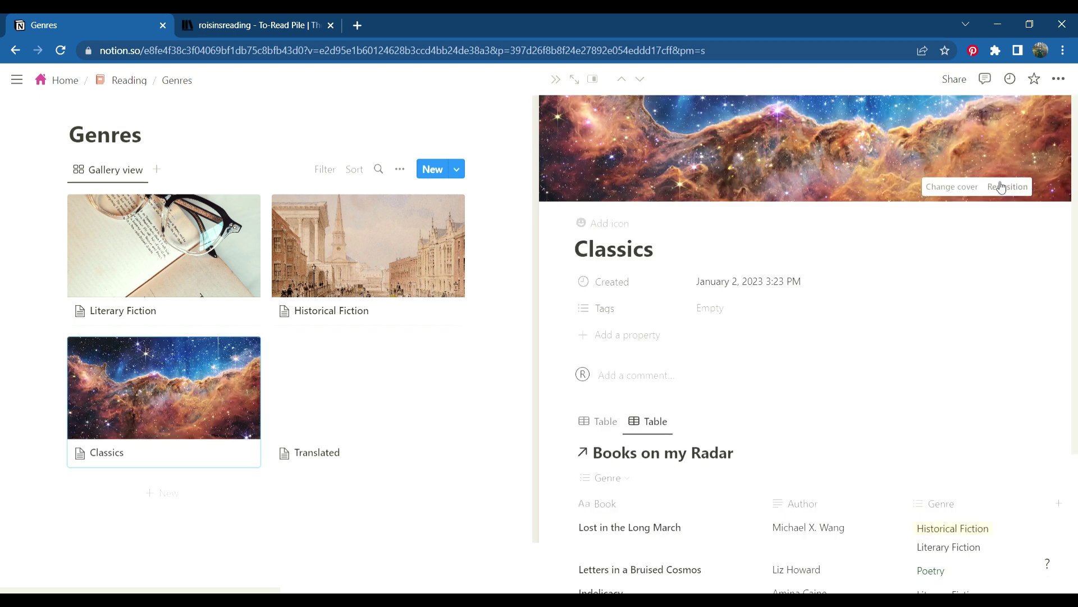
{"action": "left_click", "coordinate": [958, 186]}
{"action": "left_click", "coordinate": [838, 213]}
{"action": "type", "text": "classic"}
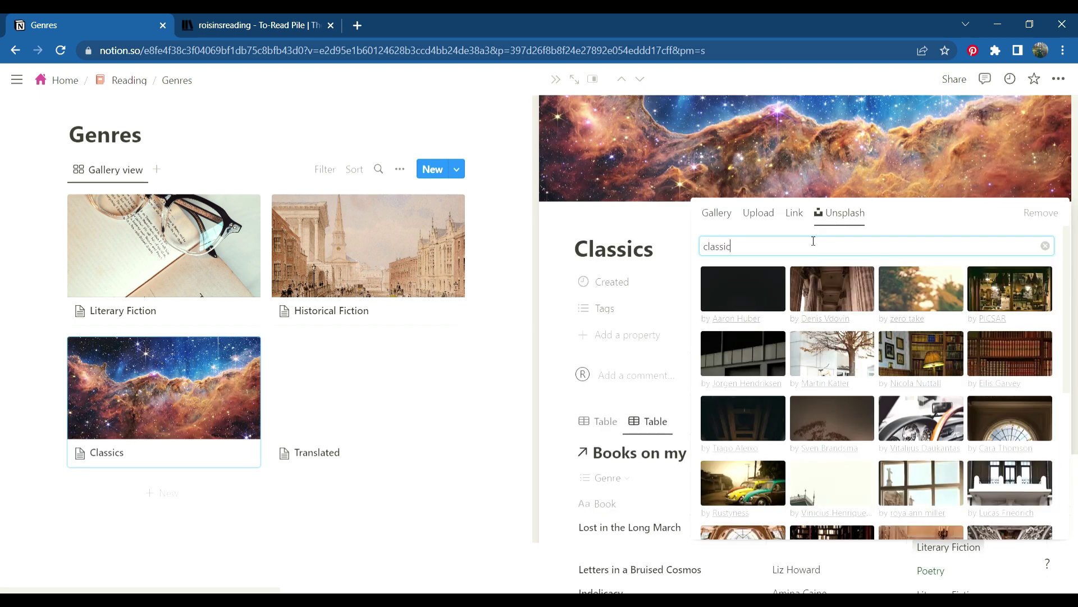
{"action": "left_click", "coordinate": [833, 289]}
Give Translated a map cover found by searching Unsplash for 'brown translatemap'
{"action": "left_click", "coordinate": [335, 446]}
{"action": "left_click", "coordinate": [234, 130]}
{"action": "left_click", "coordinate": [205, 151]}
{"action": "left_click", "coordinate": [616, 219]}
{"action": "left_click", "coordinate": [955, 185]}
{"action": "left_click", "coordinate": [840, 212]}
{"action": "type", "text": "translated"}
{"action": "key", "text": "ctrl+a"}
{"action": "key", "text": "BackSpace"}
{"action": "type", "text": "brown translate"}
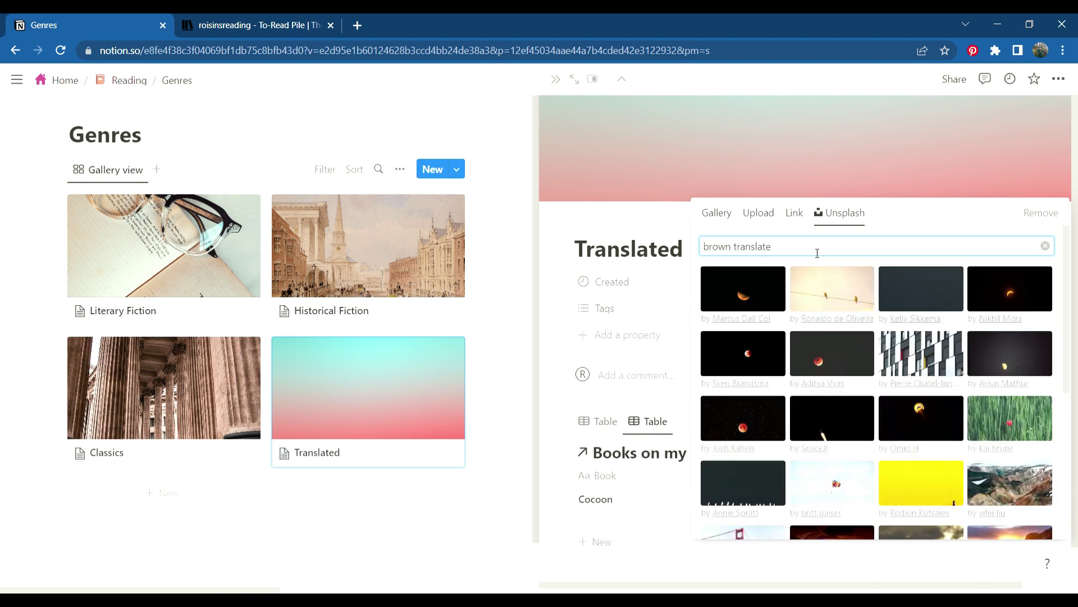
{"action": "type", "text": "map"}
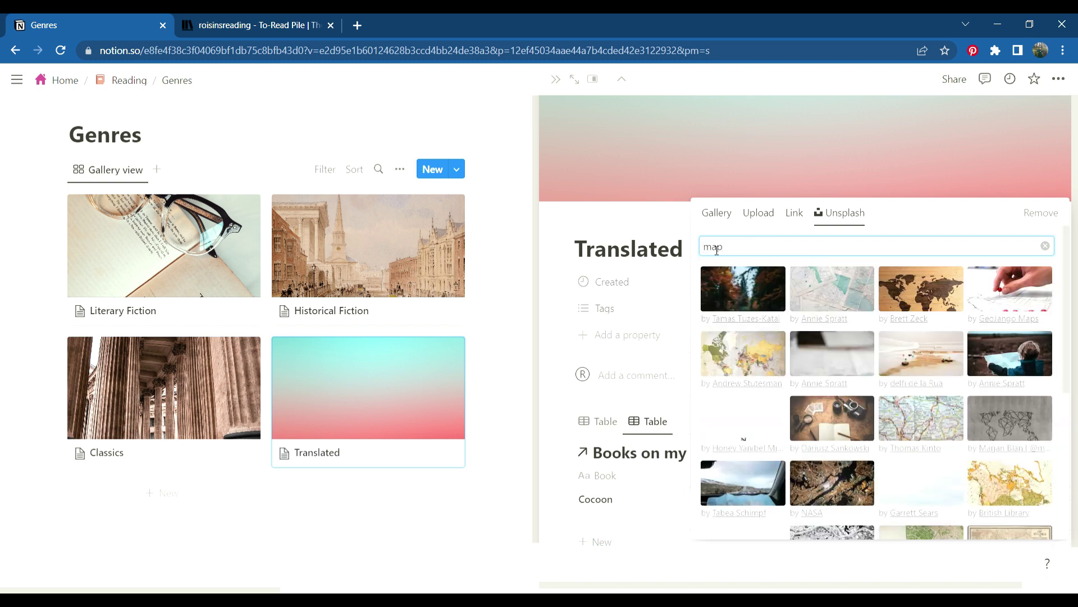
{"action": "scroll", "coordinate": [820, 338], "scroll_direction": "down", "scroll_amount": 3}
{"action": "left_click", "coordinate": [1017, 422]}
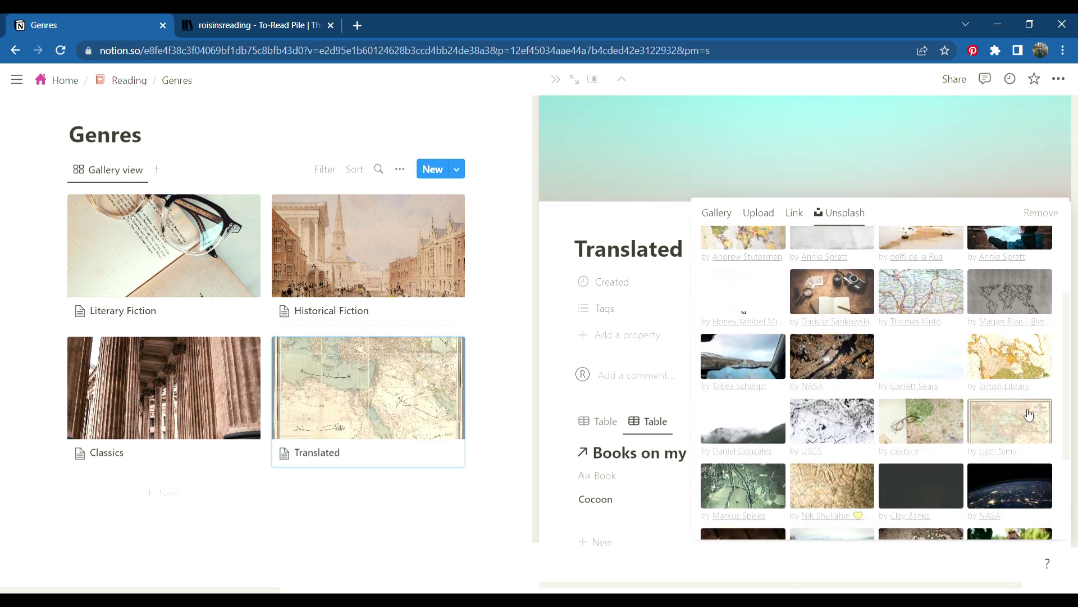
{"action": "left_click", "coordinate": [557, 81]}
{"action": "left_click", "coordinate": [172, 245]}
{"action": "left_click", "coordinate": [219, 127]}
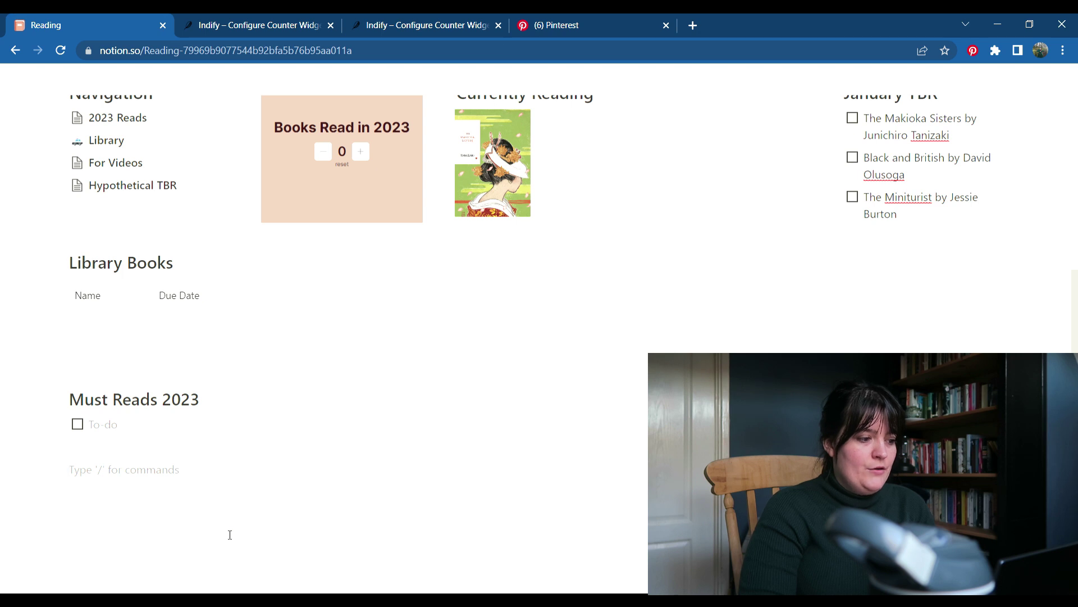
Insert an empty toggle list under the Must Reads 2023 heading
{"action": "type", "text": "/"}
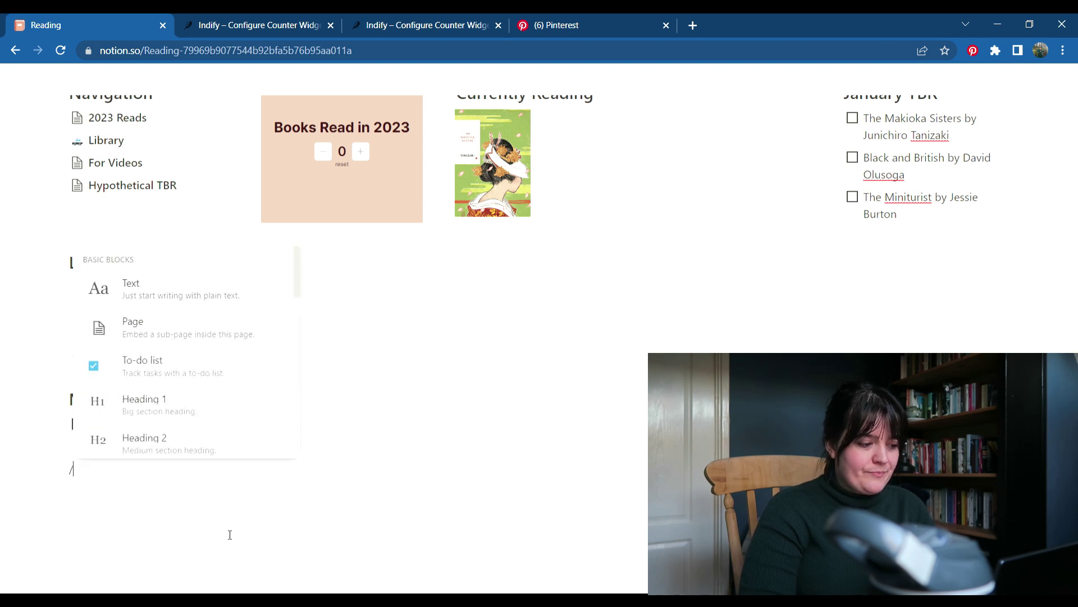
{"action": "scroll", "coordinate": [254, 396], "scroll_direction": "down", "scroll_amount": 3}
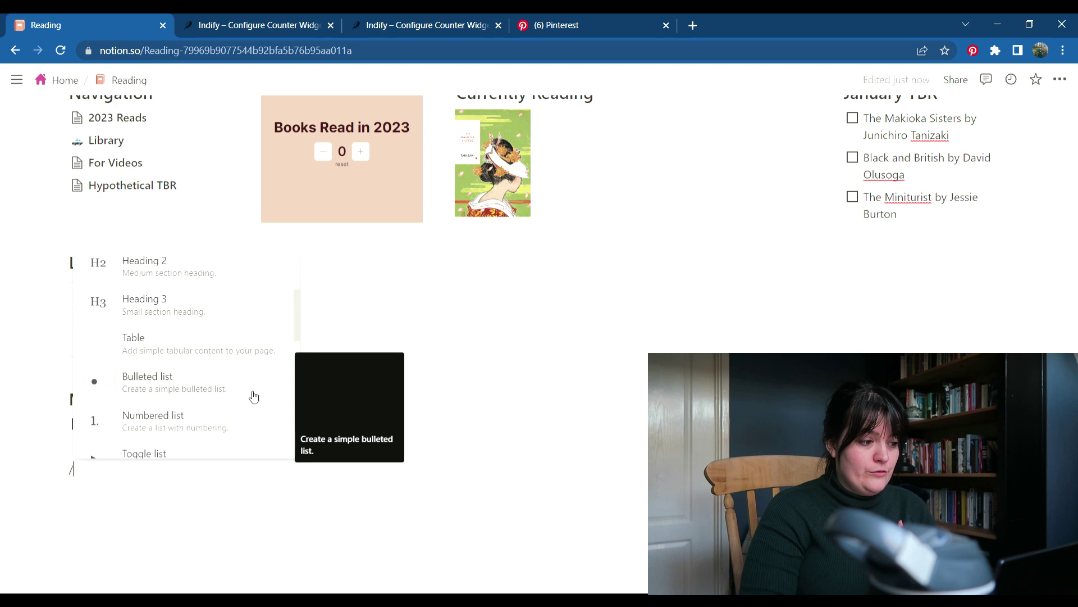
{"action": "scroll", "coordinate": [251, 393], "scroll_direction": "down", "scroll_amount": 4}
{"action": "left_click", "coordinate": [223, 310]}
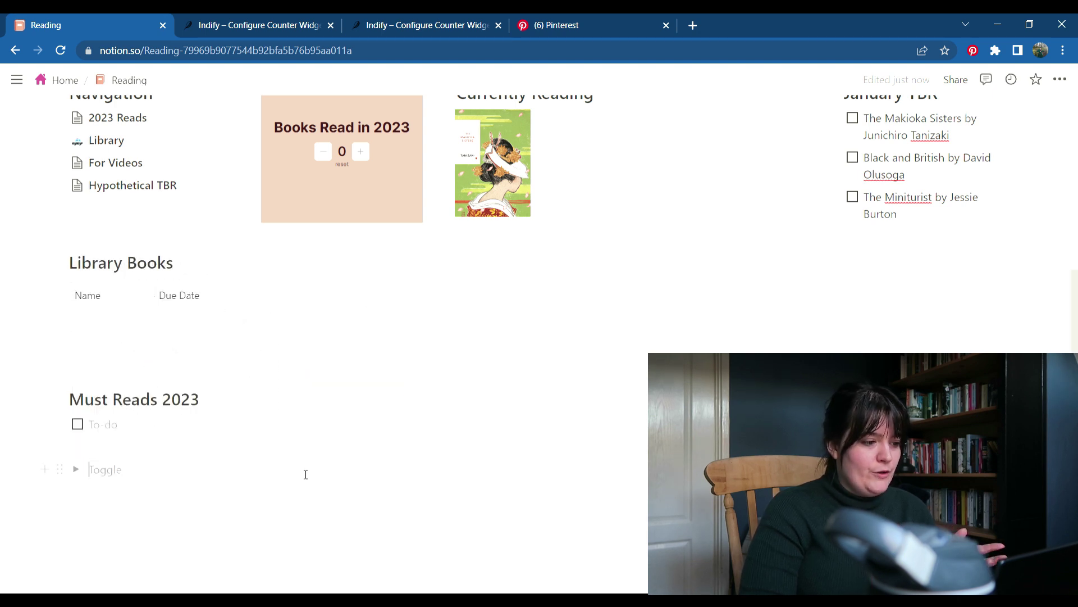
Insert a new Gallery view database below the toggle
{"action": "type", "text": "/"}
{"action": "scroll", "coordinate": [268, 352], "scroll_direction": "down", "scroll_amount": 10}
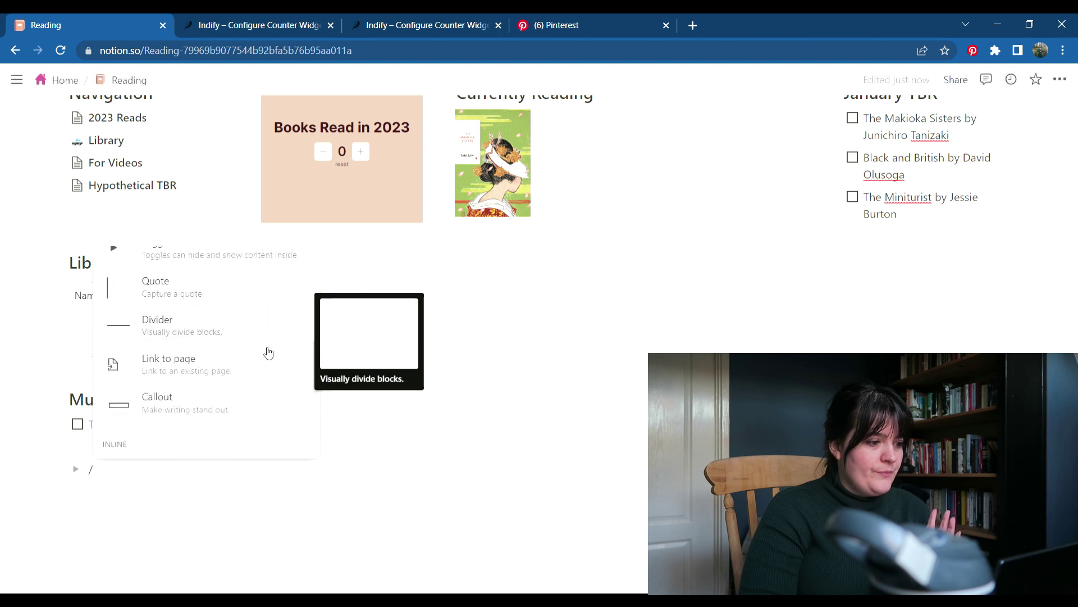
{"action": "scroll", "coordinate": [268, 352], "scroll_direction": "down", "scroll_amount": 1}
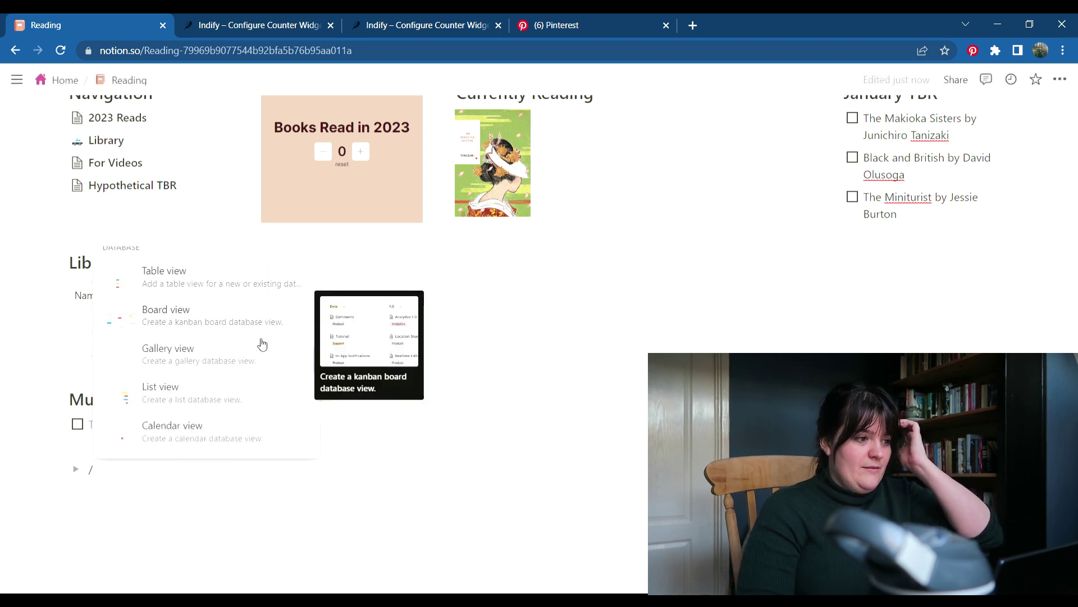
{"action": "scroll", "coordinate": [258, 341], "scroll_direction": "down", "scroll_amount": 1}
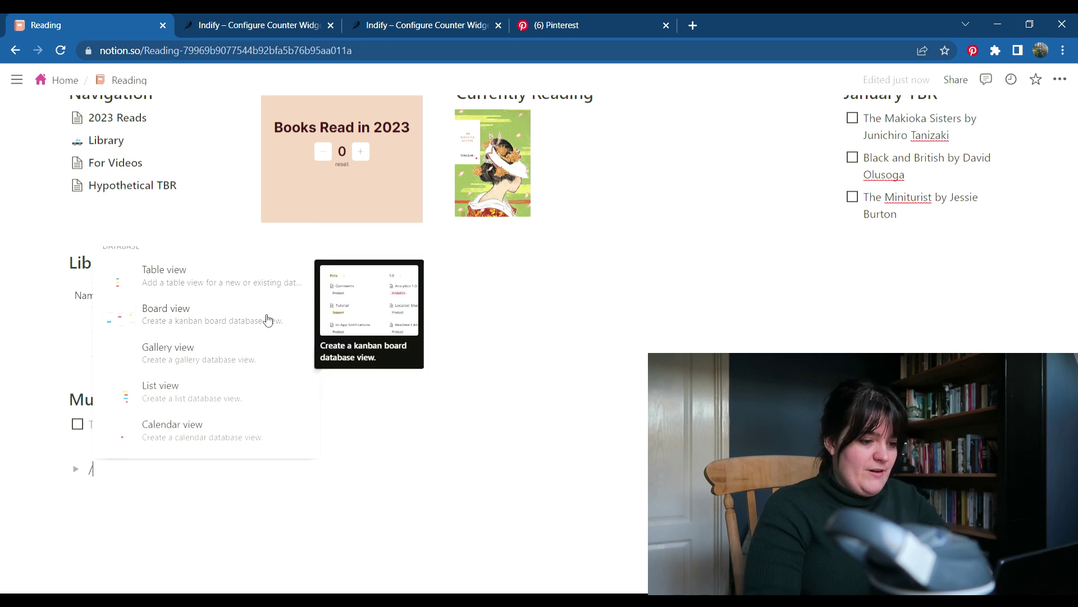
{"action": "left_click", "coordinate": [255, 353]}
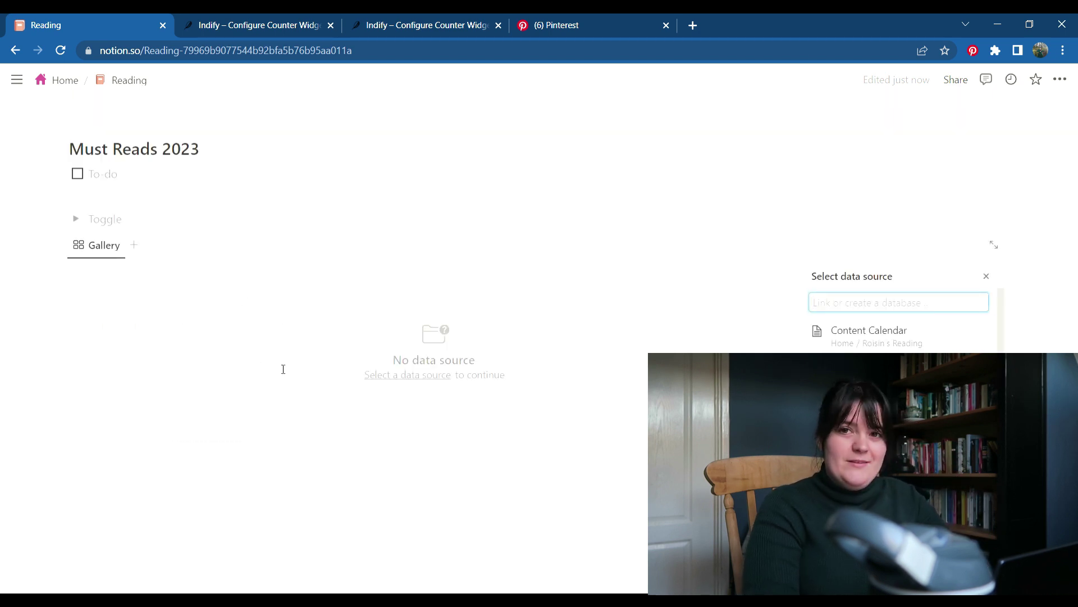
Name the toggle 'Read in January' and move it into a column beside Library Books
{"action": "left_click", "coordinate": [140, 225]}
{"action": "type", "text": "Read in January"}
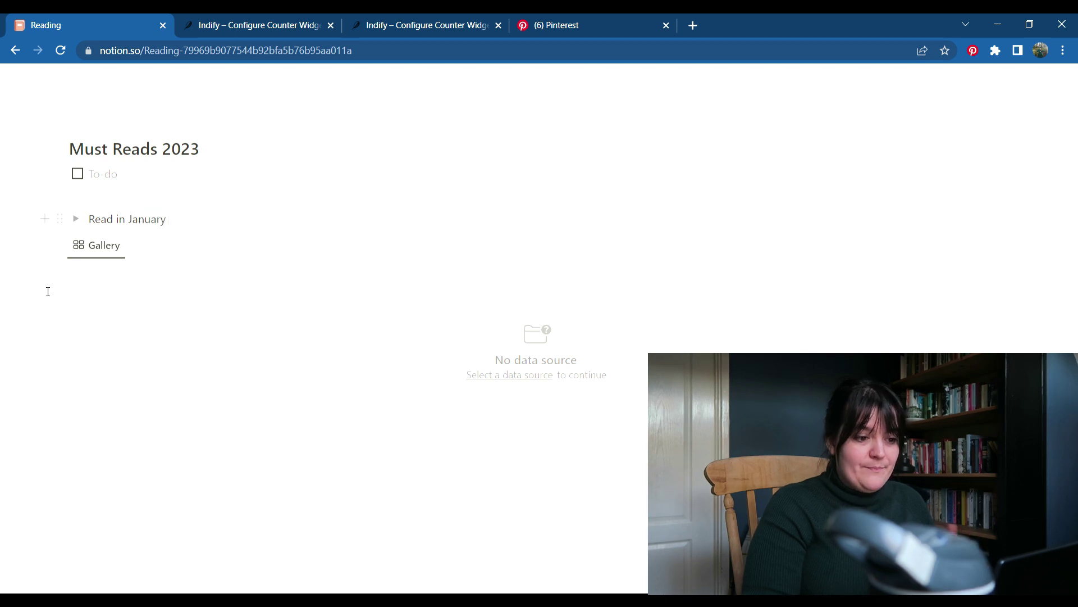
{"action": "scroll", "coordinate": [48, 291], "scroll_direction": "up", "scroll_amount": 5}
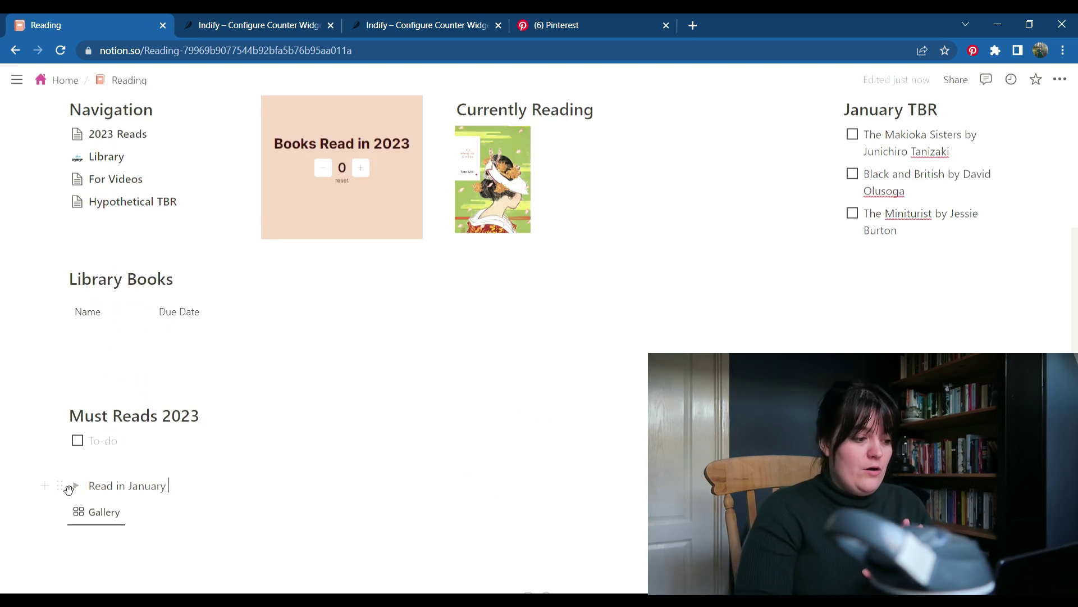
{"action": "left_click_drag", "start_coordinate": [311, 314], "coordinate": [309, 313]}
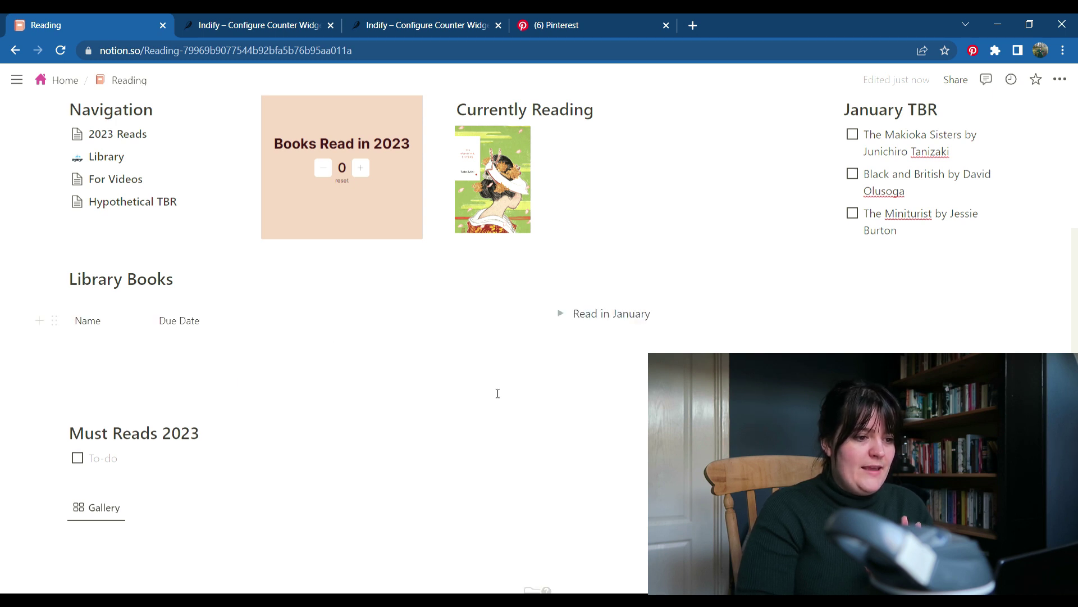
Expand Read in January, move the gallery database into it, and place Must Reads 2023 beside Library Books
{"action": "scroll", "coordinate": [502, 416], "scroll_direction": "down", "scroll_amount": 3}
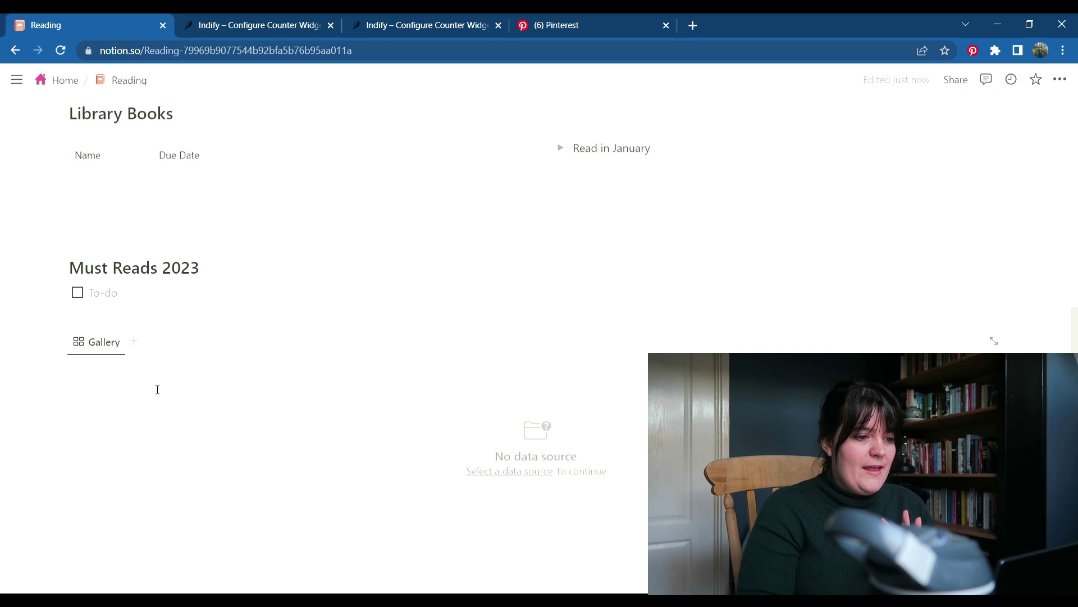
{"action": "scroll", "coordinate": [224, 330], "scroll_direction": "up", "scroll_amount": 1}
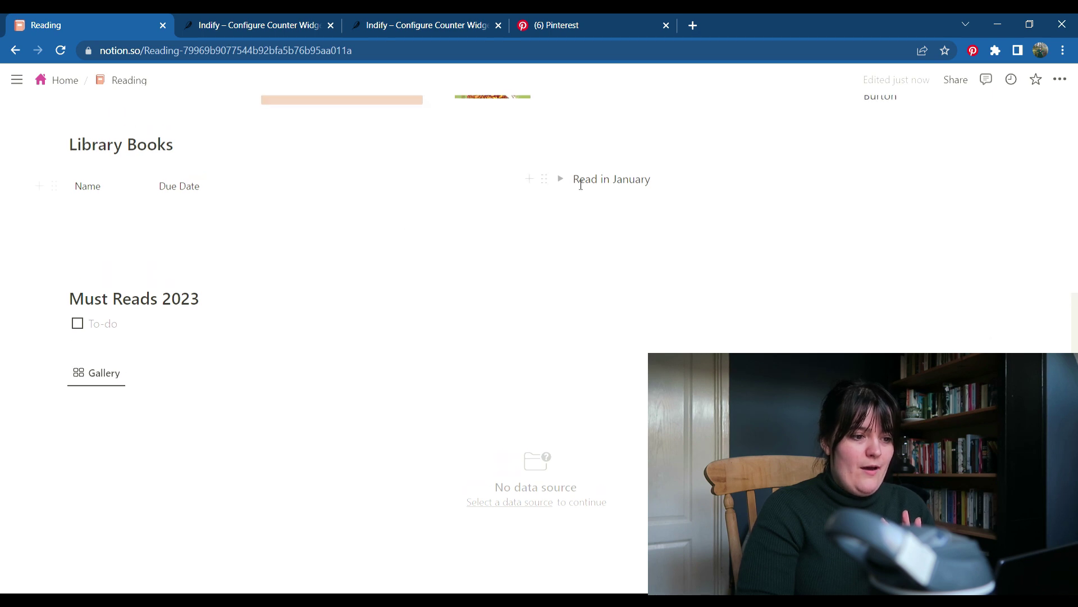
{"action": "left_click", "coordinate": [561, 179]}
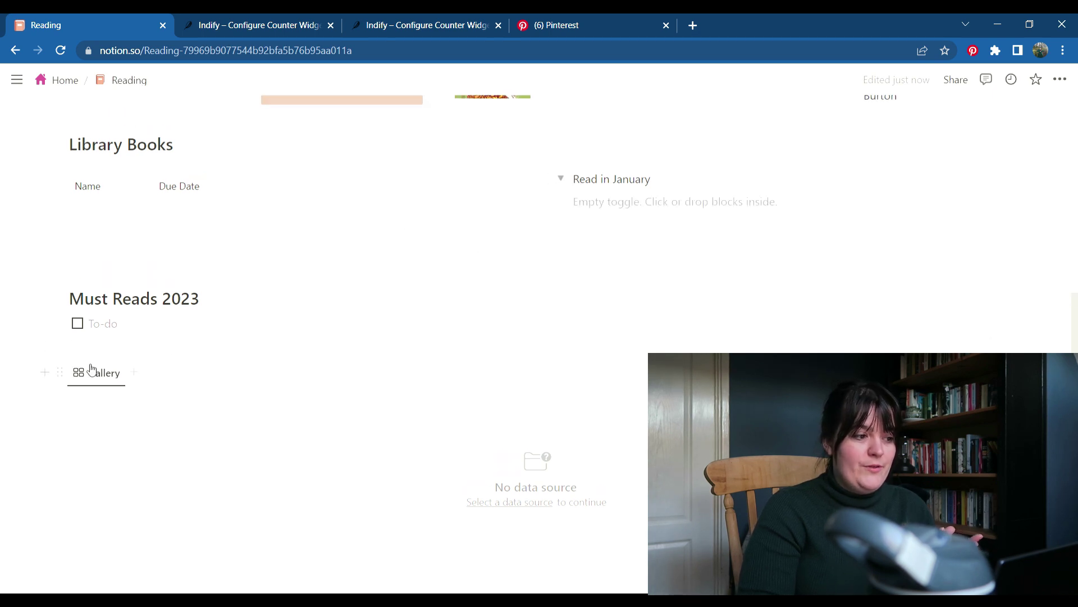
{"action": "left_click_drag", "start_coordinate": [567, 204], "coordinate": [600, 200]}
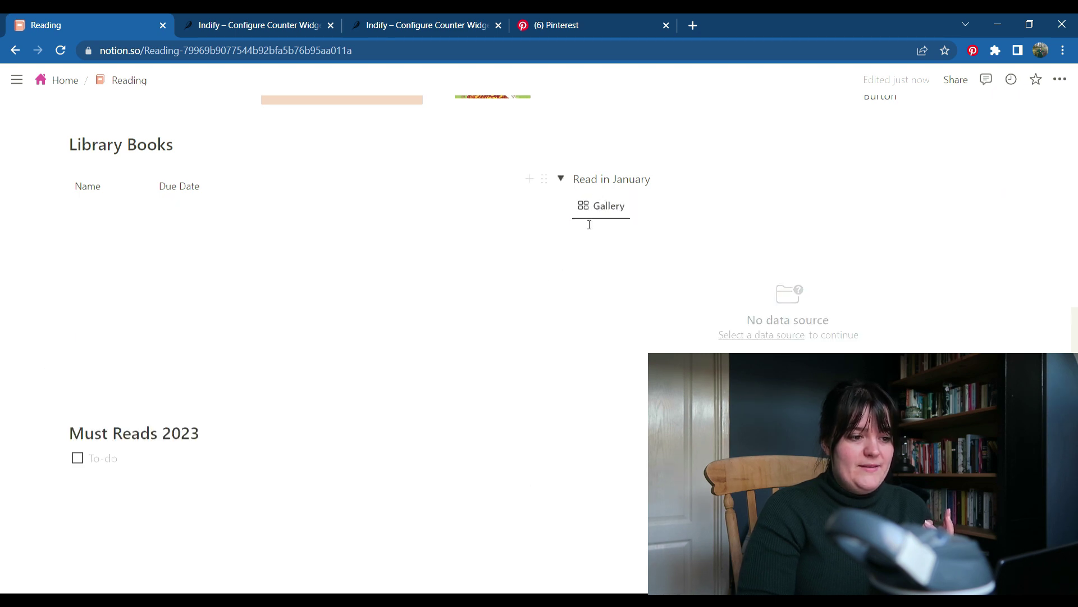
{"action": "left_click_drag", "start_coordinate": [303, 156], "coordinate": [313, 180]}
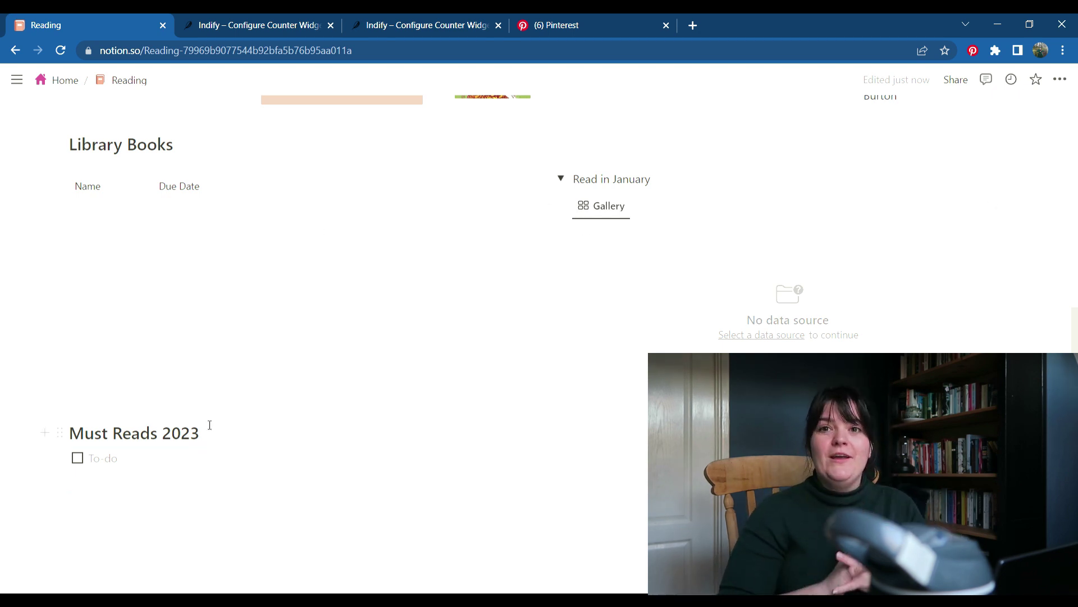
{"action": "left_click_drag", "start_coordinate": [59, 436], "coordinate": [299, 189]}
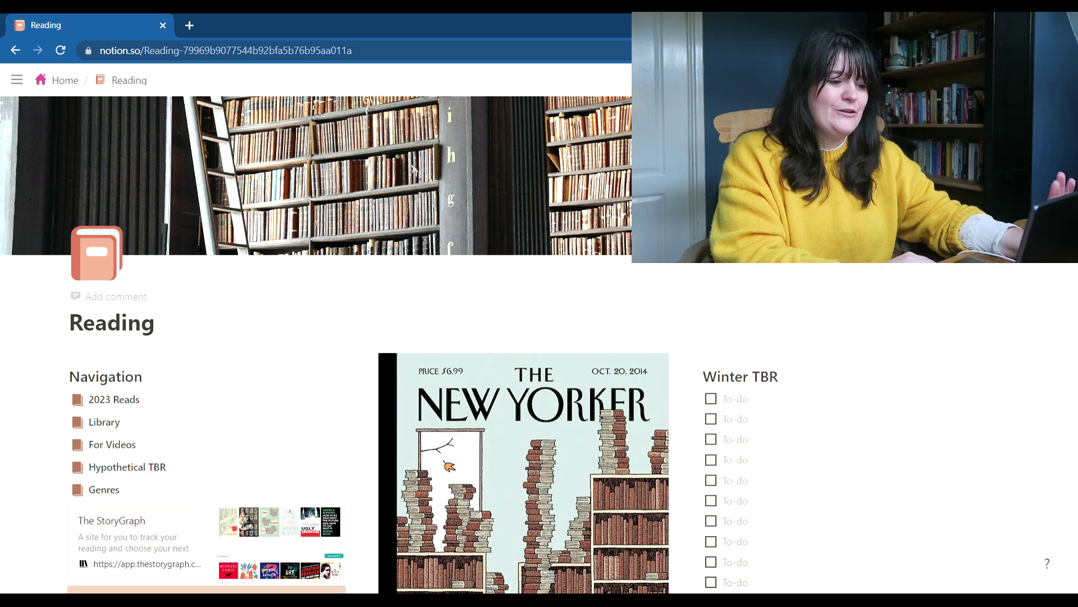
Lower the Books Read in 2023 counter by one, then review Must Reads 2023 and Currently Reading
{"action": "scroll", "coordinate": [1073, 323], "scroll_direction": "down", "scroll_amount": 3}
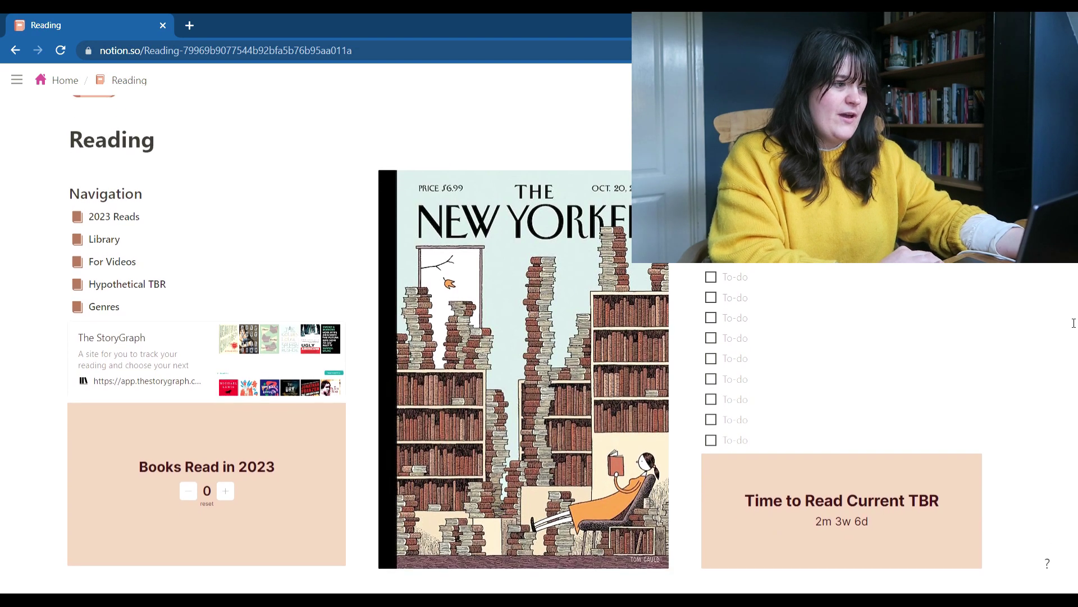
{"action": "scroll", "coordinate": [1073, 323], "scroll_direction": "up", "scroll_amount": 1}
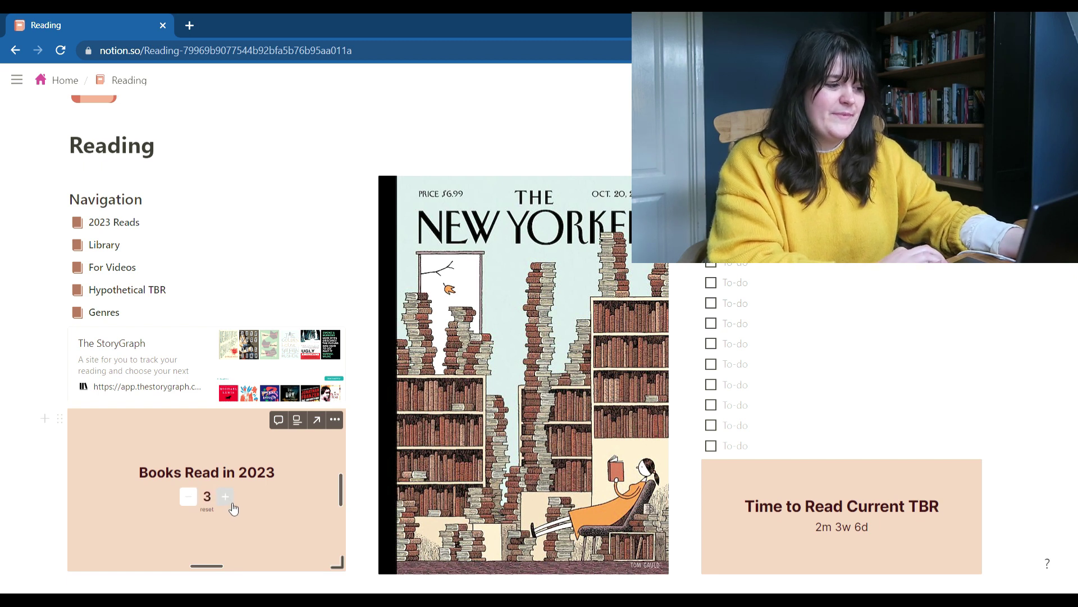
{"action": "left_click", "coordinate": [194, 499]}
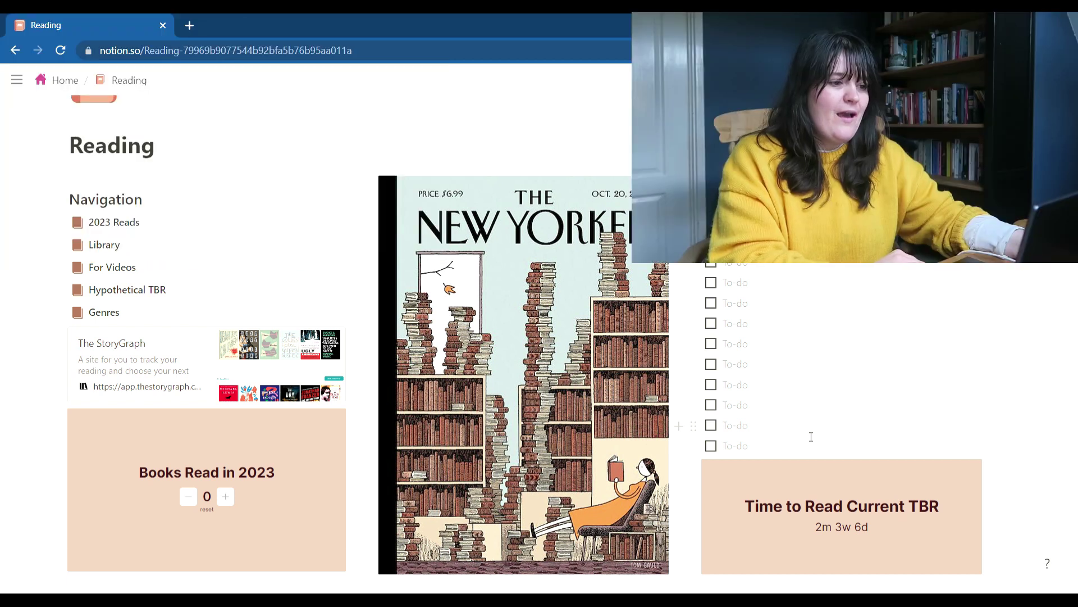
{"action": "scroll", "coordinate": [811, 437], "scroll_direction": "down", "scroll_amount": 8}
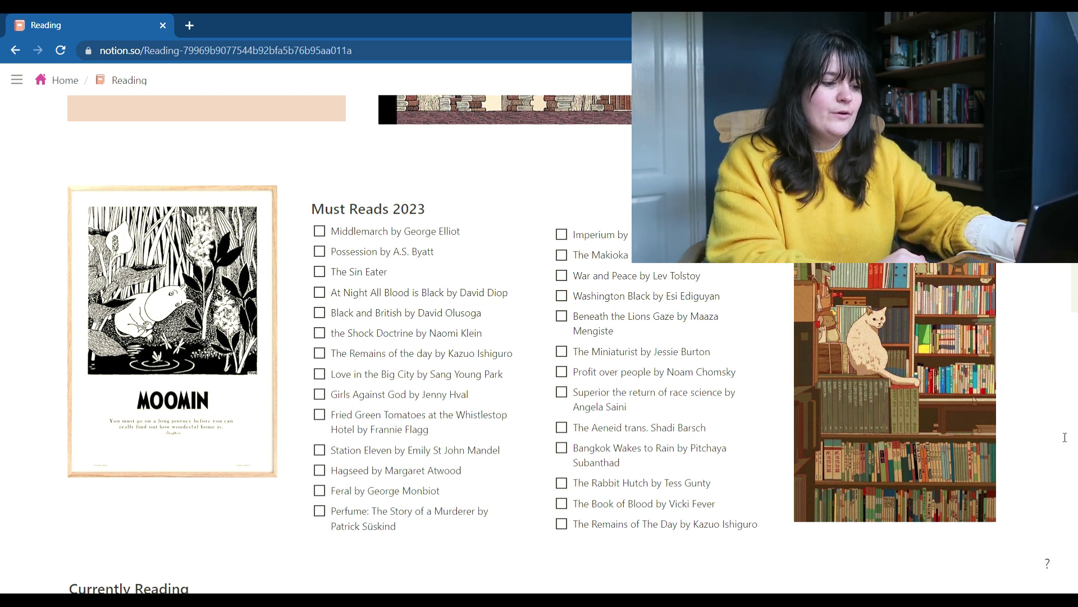
{"action": "scroll", "coordinate": [1065, 437], "scroll_direction": "down", "scroll_amount": 1}
{"action": "scroll", "coordinate": [1064, 437], "scroll_direction": "down", "scroll_amount": 2}
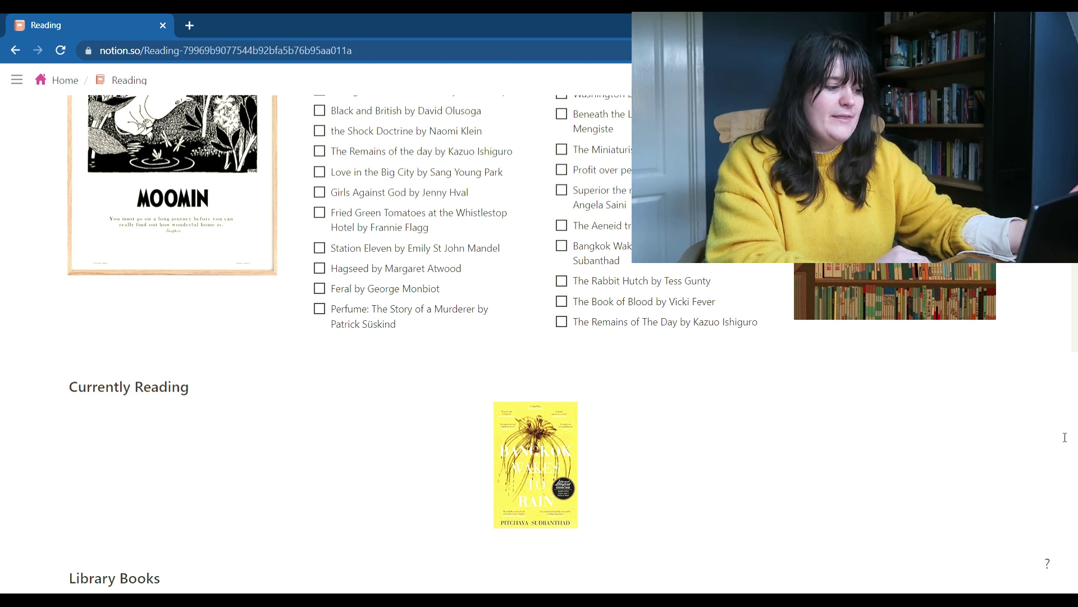
Delete the Our Wives Under the Sea and Follow Me To Ground rows, then collapse Favourites
{"action": "scroll", "coordinate": [1064, 436], "scroll_direction": "down", "scroll_amount": 4}
{"action": "scroll", "coordinate": [1065, 437], "scroll_direction": "down", "scroll_amount": 4}
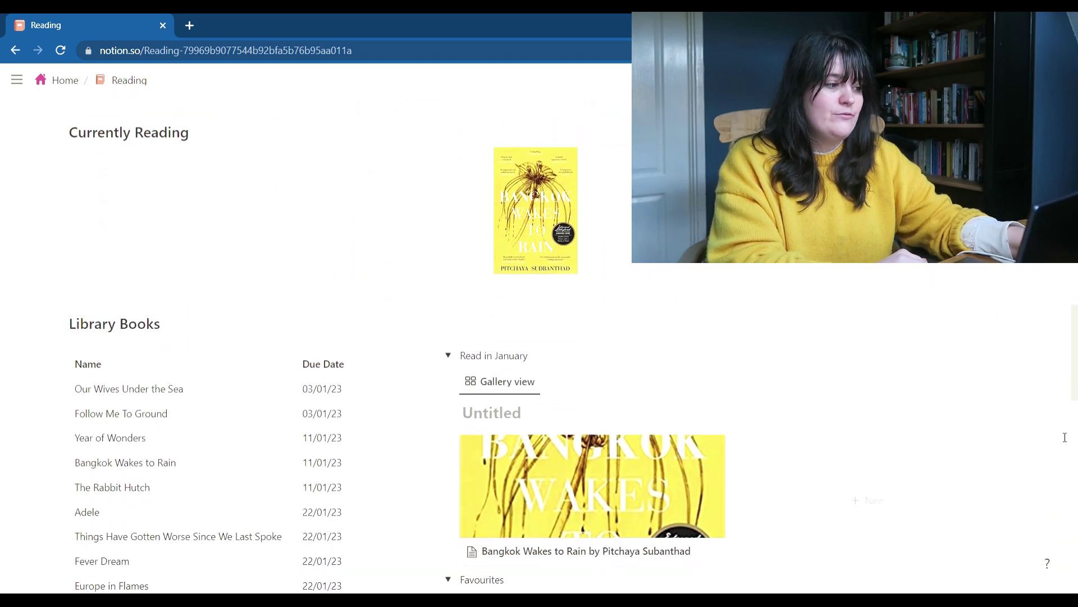
{"action": "scroll", "coordinate": [1065, 437], "scroll_direction": "down", "scroll_amount": 1}
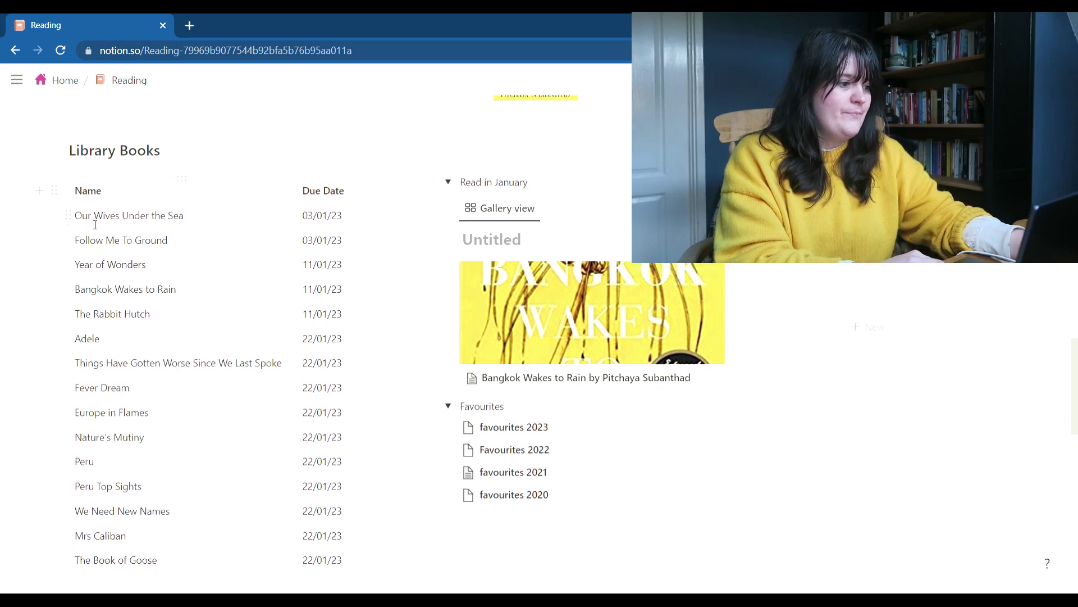
{"action": "left_click", "coordinate": [68, 215]}
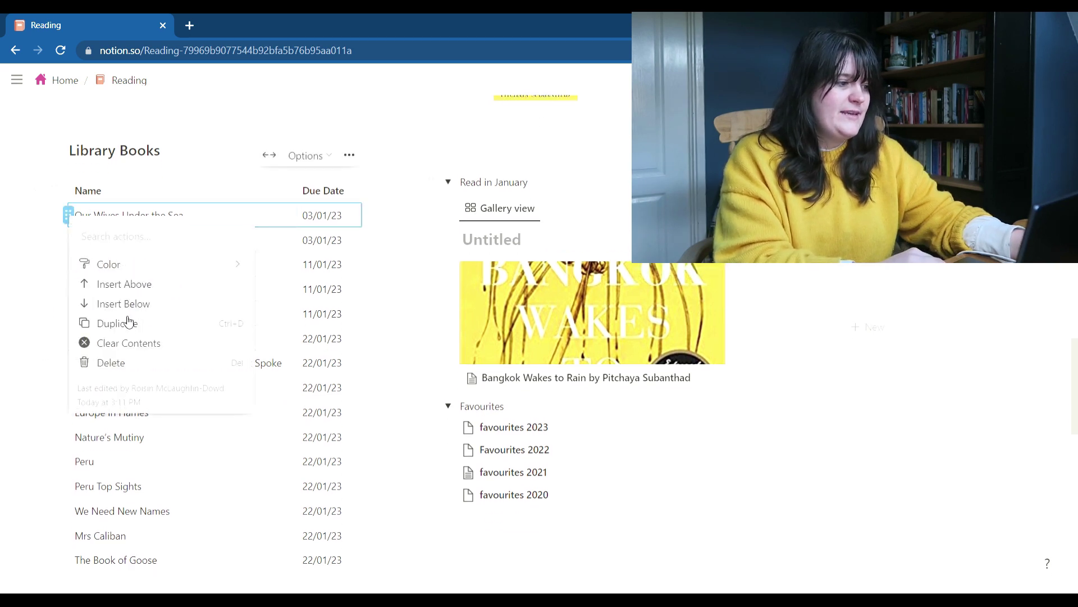
{"action": "left_click", "coordinate": [147, 362]}
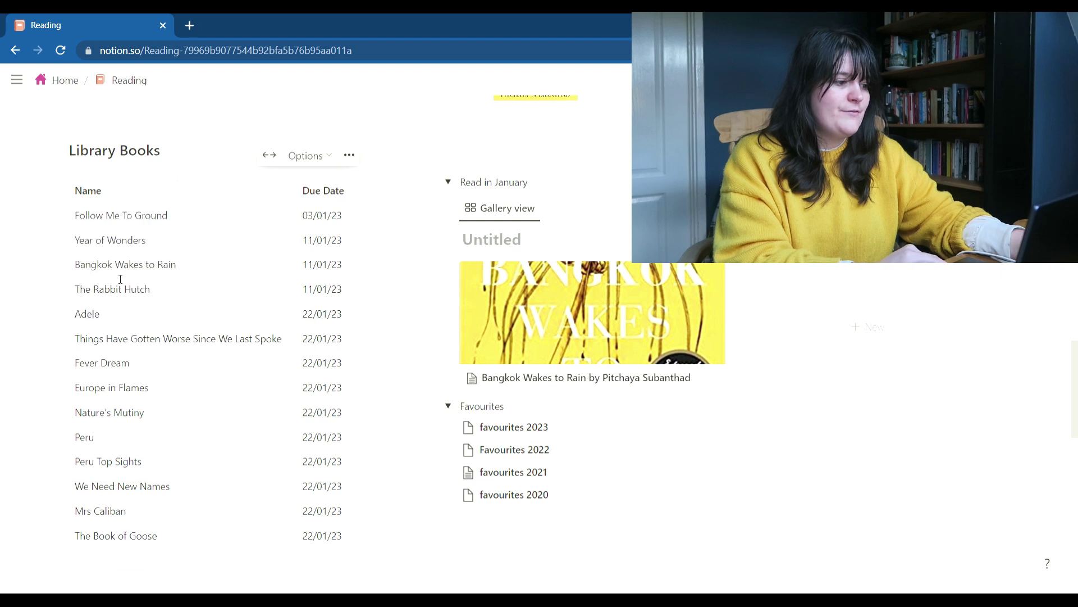
{"action": "left_click", "coordinate": [68, 215]}
{"action": "left_click", "coordinate": [115, 362]}
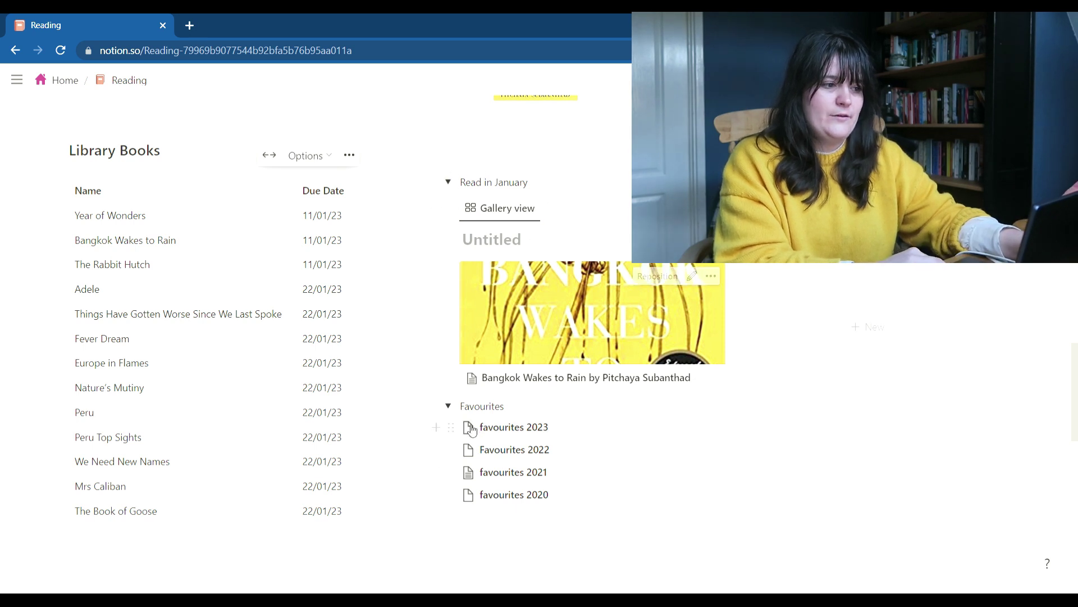
{"action": "left_click", "coordinate": [454, 406]}
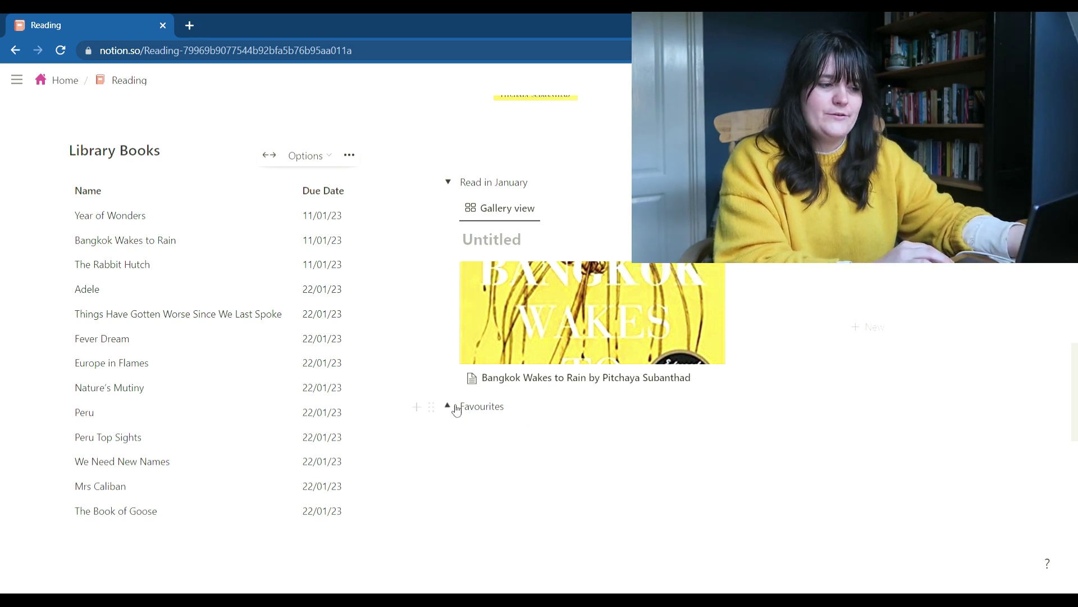
{"action": "left_click", "coordinate": [450, 185]}
{"action": "left_click", "coordinate": [452, 189]}
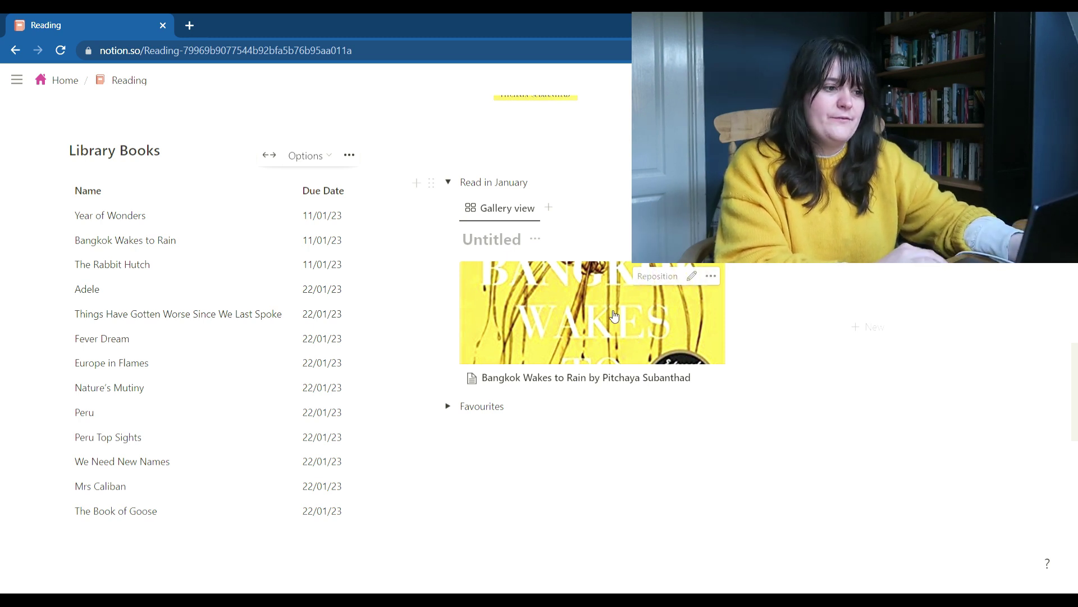
{"action": "left_click", "coordinate": [549, 318]}
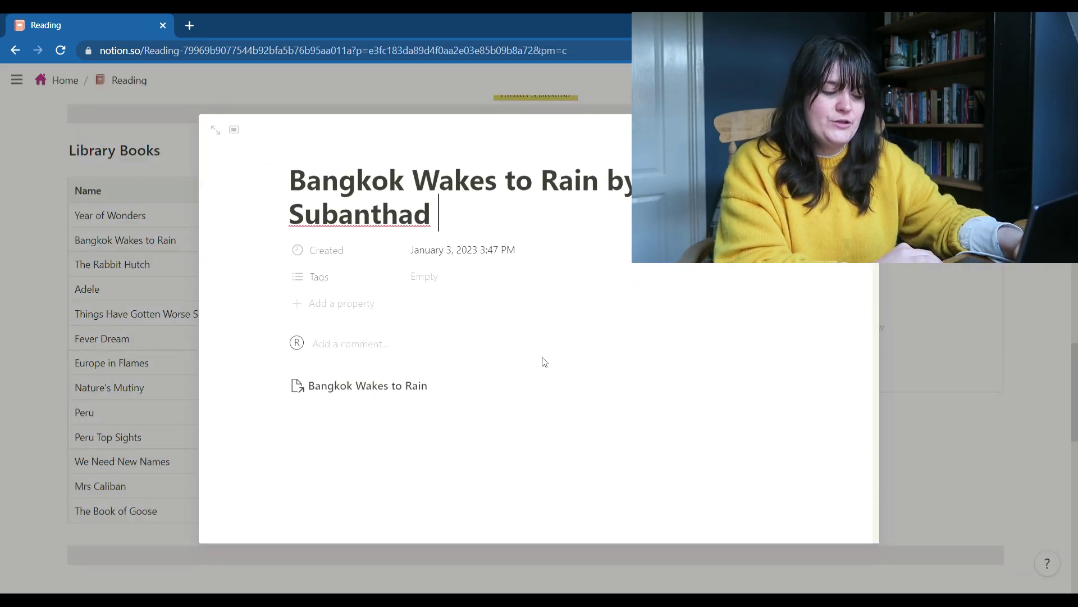
{"action": "left_click", "coordinate": [409, 389]}
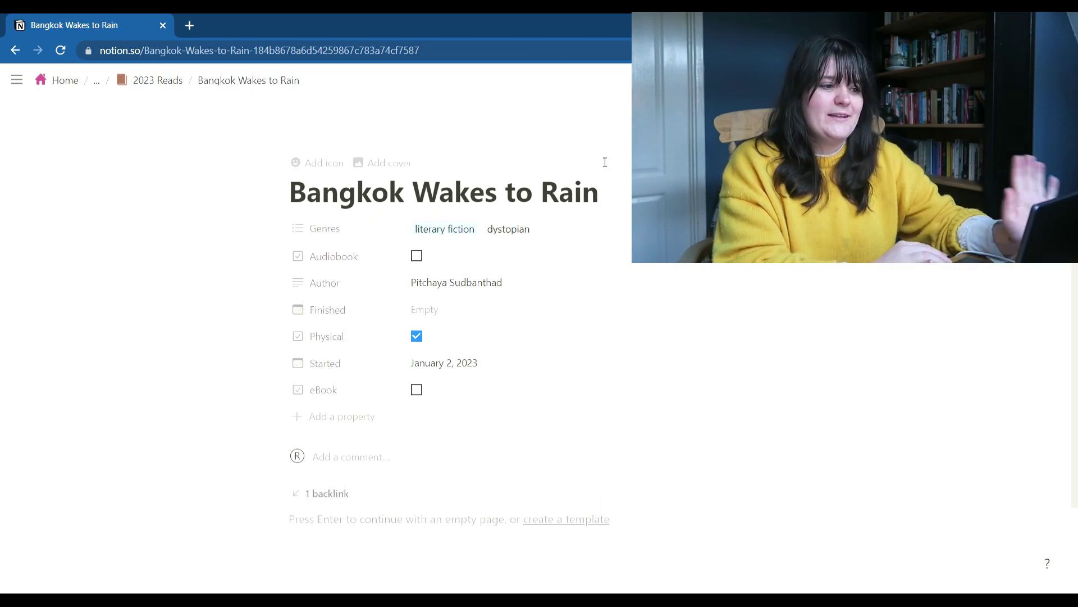
{"action": "left_click", "coordinate": [16, 51]}
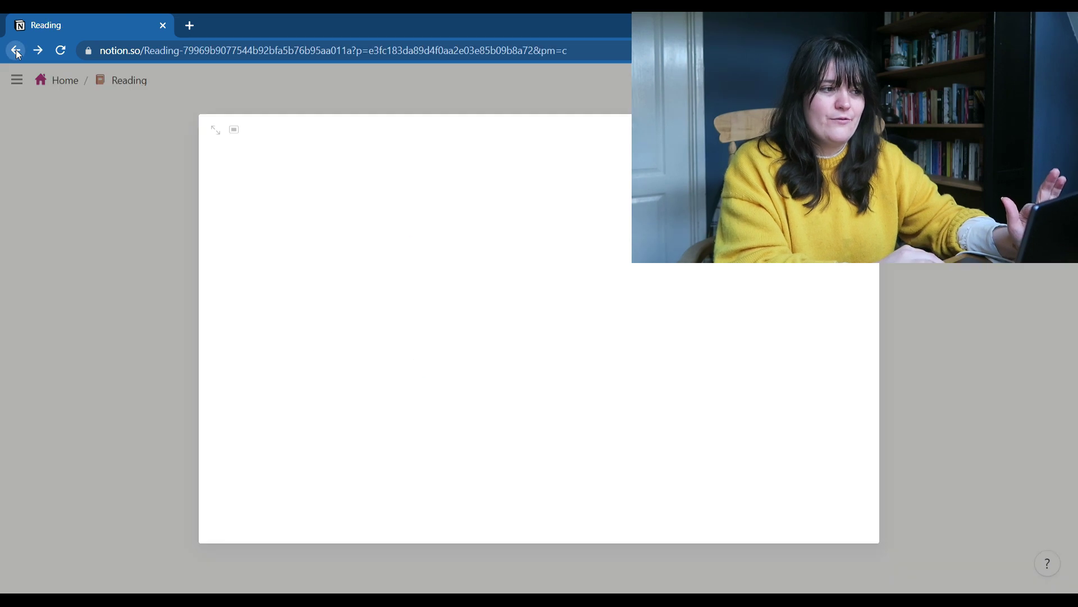
{"action": "left_click", "coordinate": [384, 105]}
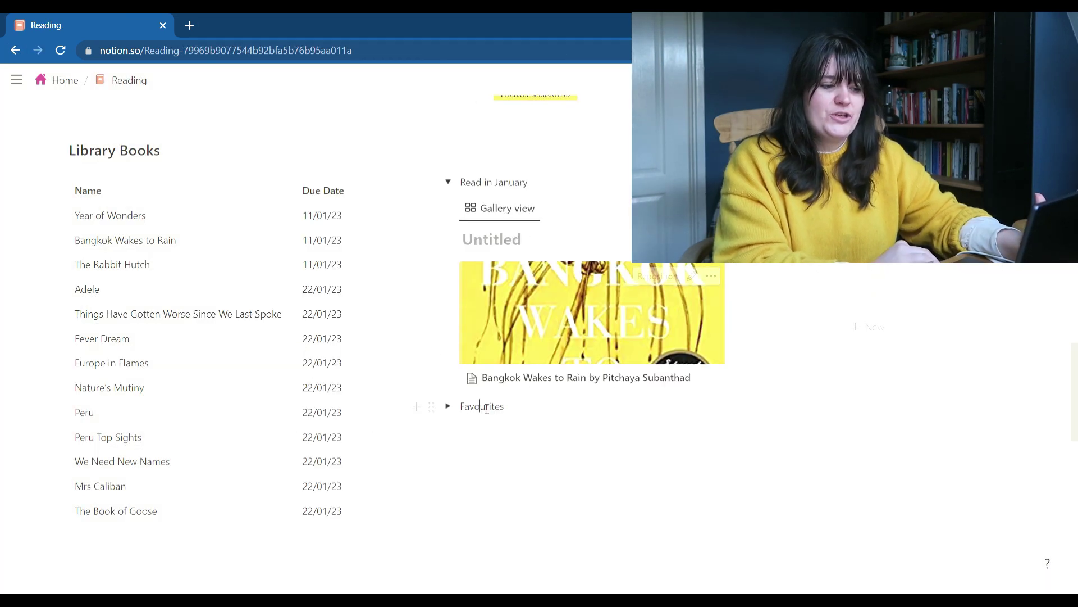
{"action": "left_click", "coordinate": [447, 406]}
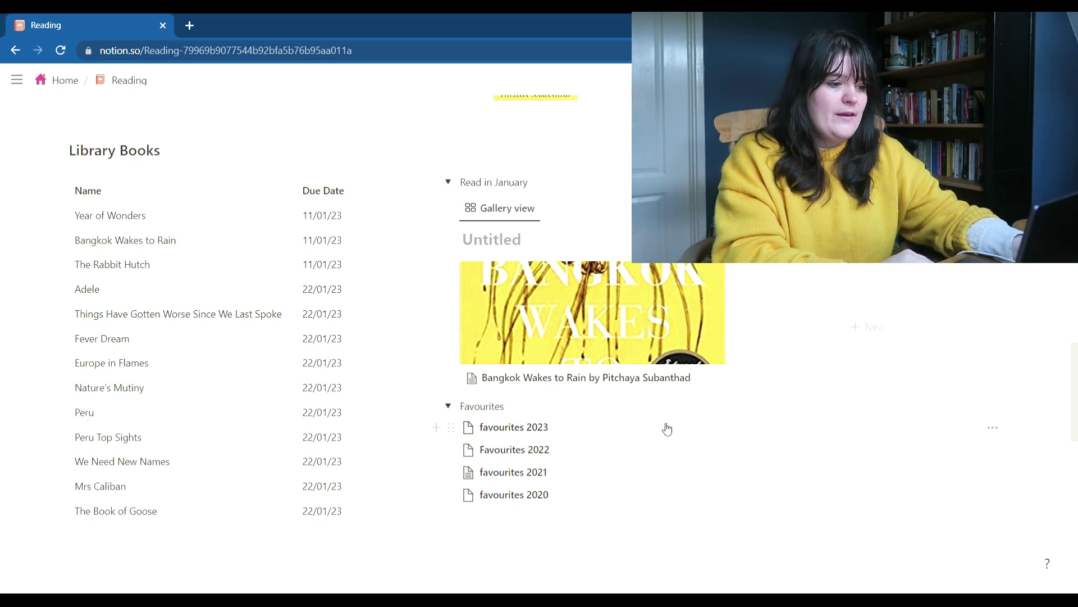
{"action": "scroll", "coordinate": [667, 428], "scroll_direction": "down", "scroll_amount": 10}
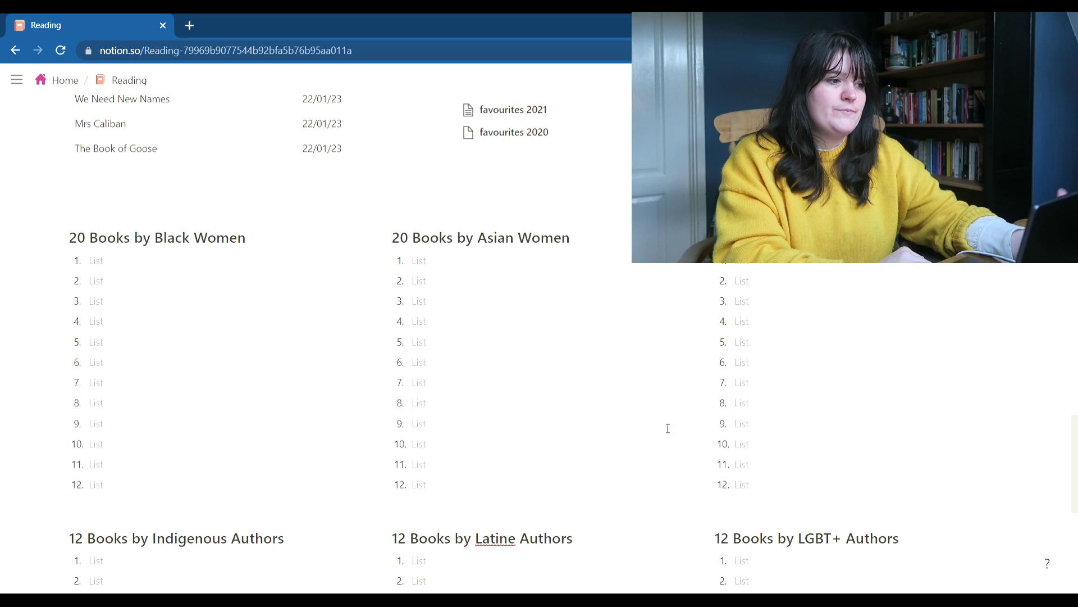
{"action": "scroll", "coordinate": [667, 429], "scroll_direction": "down", "scroll_amount": 3}
{"action": "scroll", "coordinate": [668, 429], "scroll_direction": "up", "scroll_amount": 6}
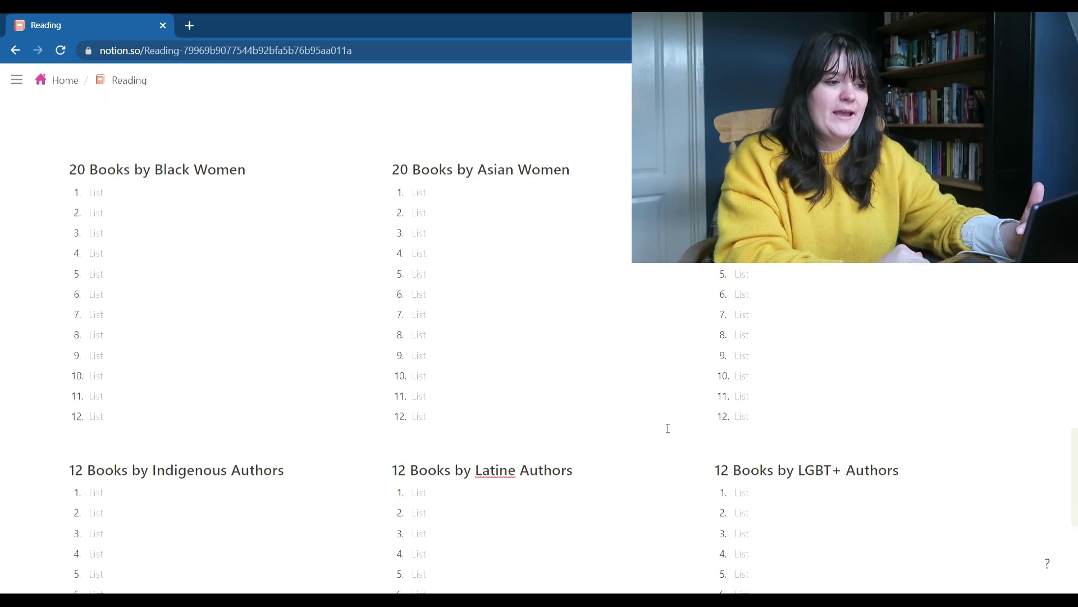
{"action": "scroll", "coordinate": [668, 428], "scroll_direction": "up", "scroll_amount": 3}
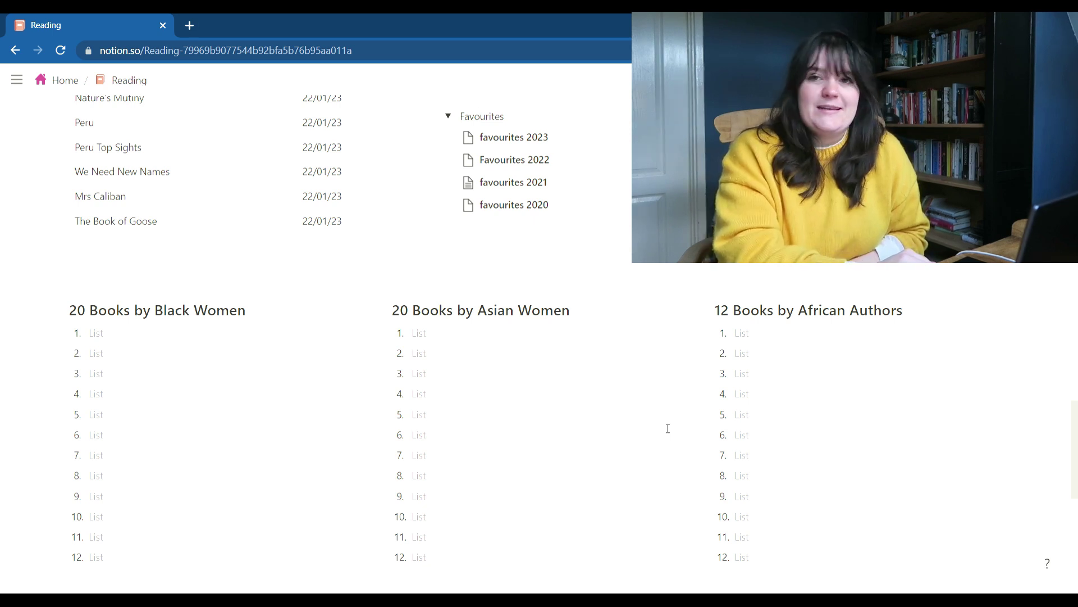
{"action": "scroll", "coordinate": [668, 428], "scroll_direction": "down", "scroll_amount": 5}
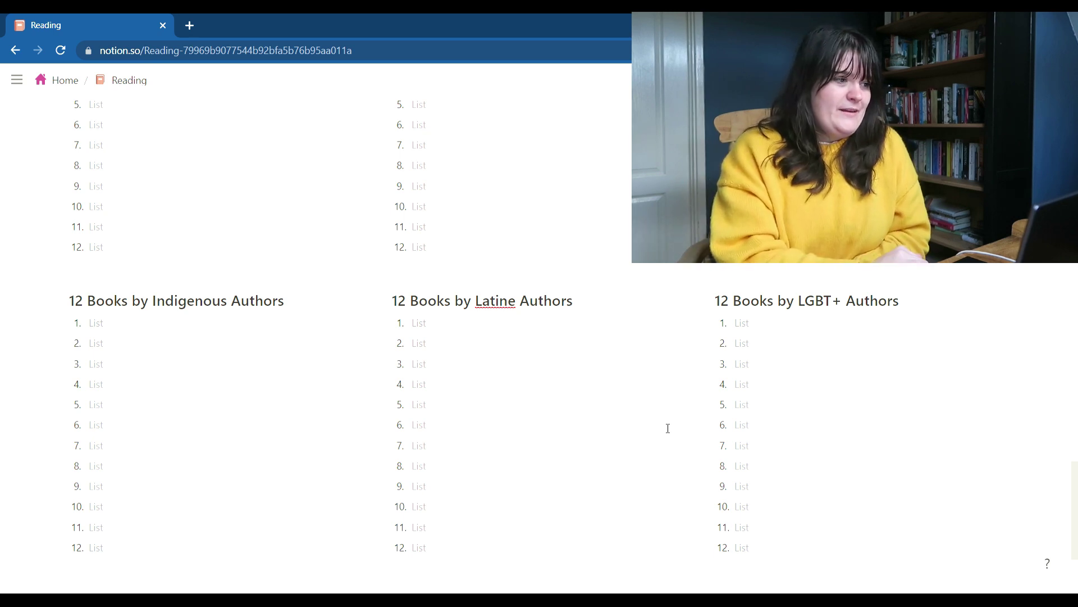
{"action": "scroll", "coordinate": [667, 428], "scroll_direction": "up", "scroll_amount": 15}
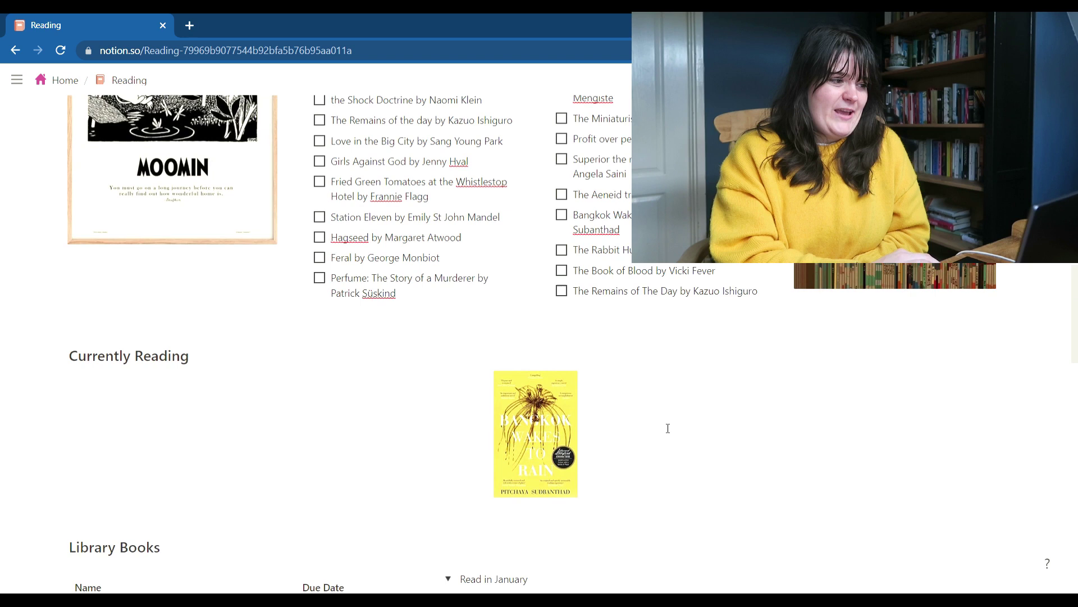
{"action": "scroll", "coordinate": [668, 428], "scroll_direction": "up", "scroll_amount": 6}
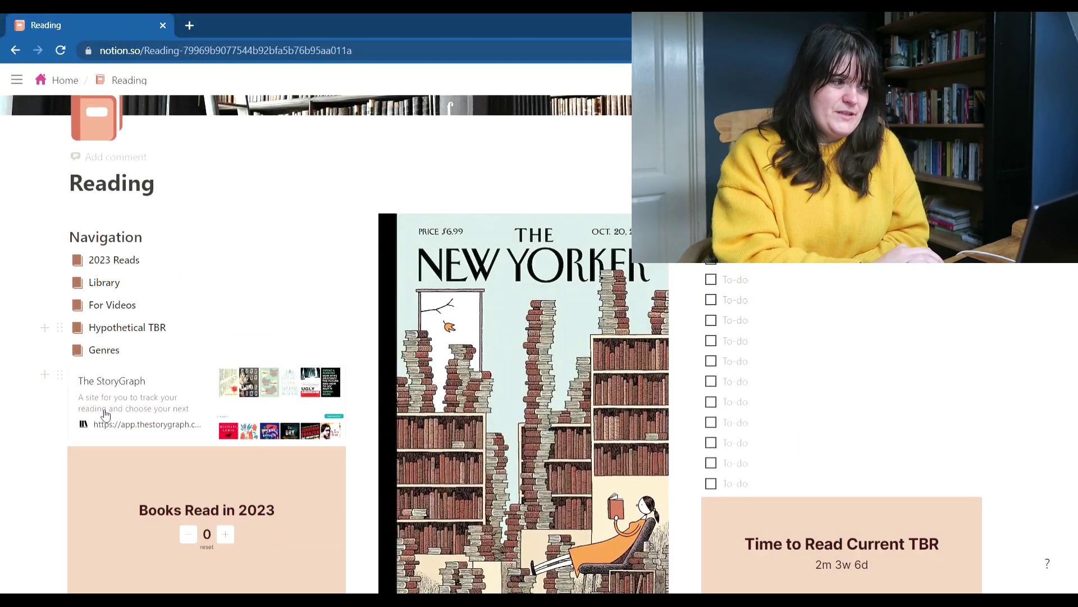
{"action": "left_click", "coordinate": [121, 265]}
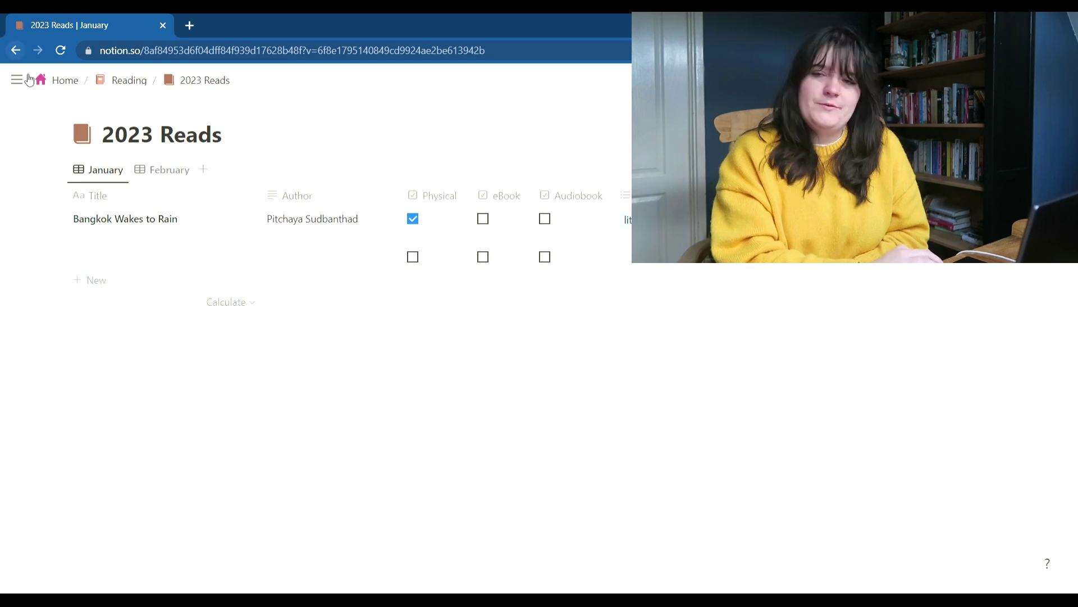
{"action": "left_click", "coordinate": [117, 84]}
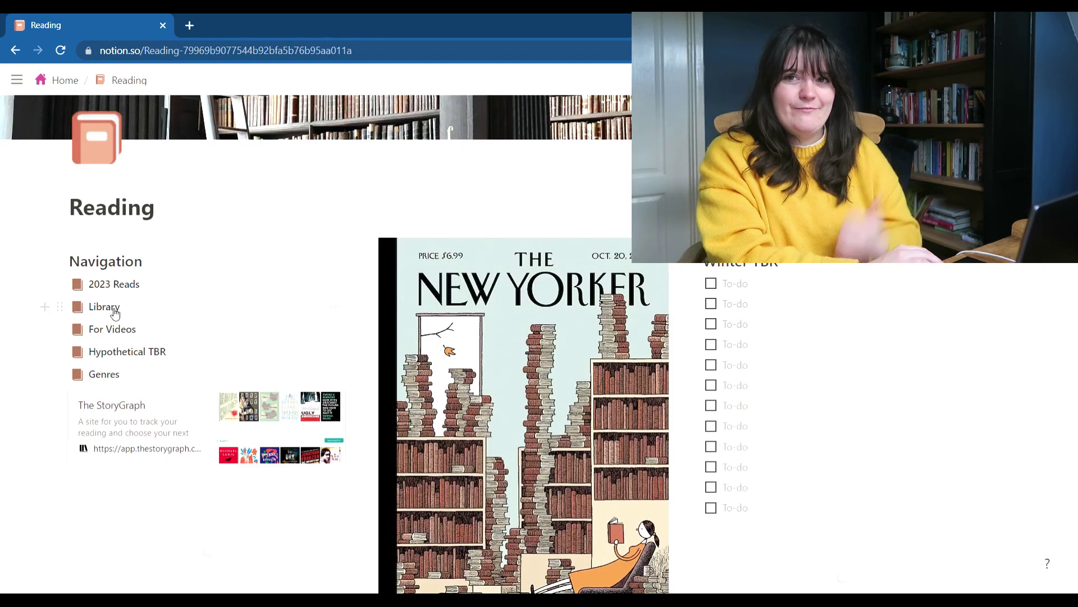
{"action": "left_click", "coordinate": [113, 307]}
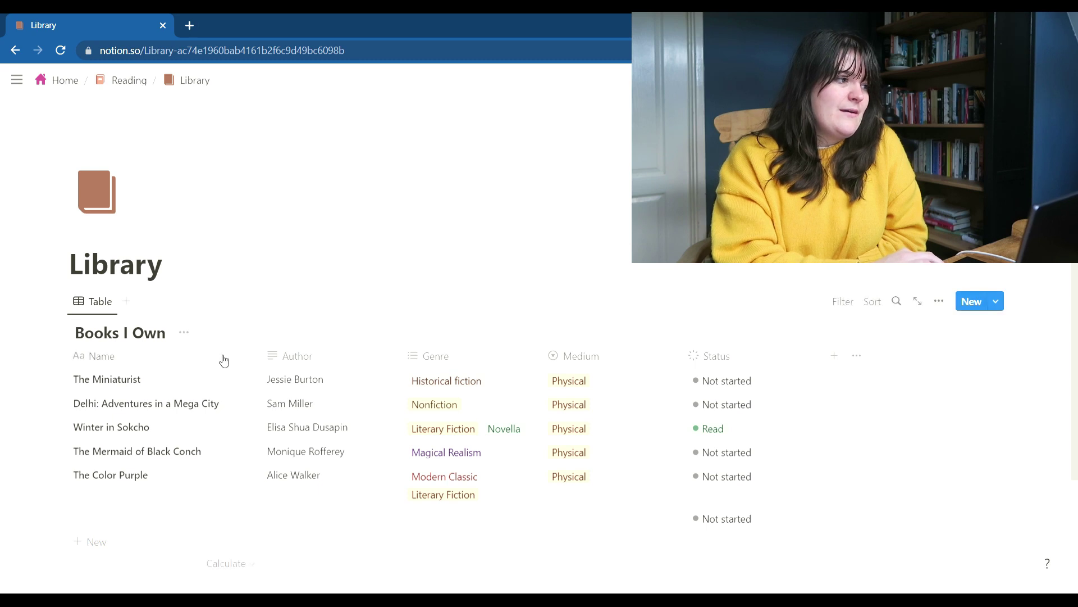
{"action": "scroll", "coordinate": [219, 357], "scroll_direction": "down", "scroll_amount": 1}
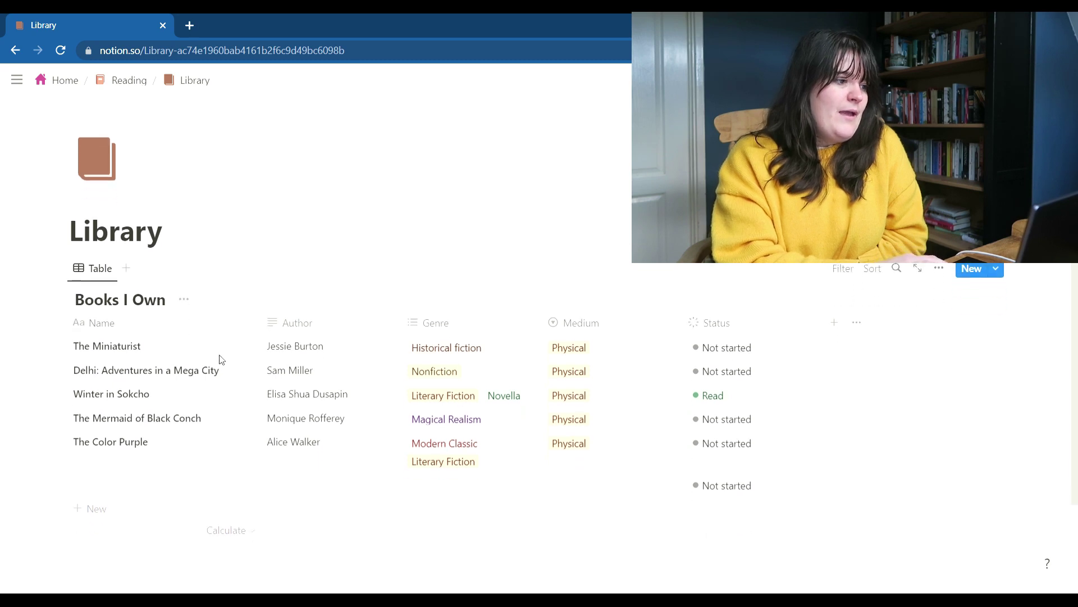
{"action": "left_click", "coordinate": [15, 50]}
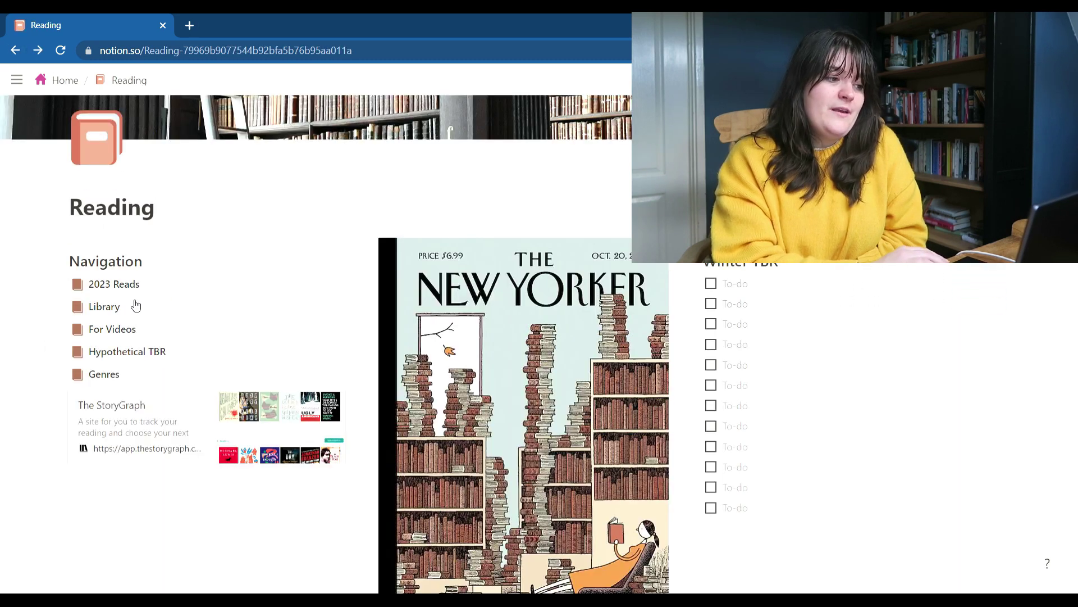
{"action": "left_click", "coordinate": [119, 330]}
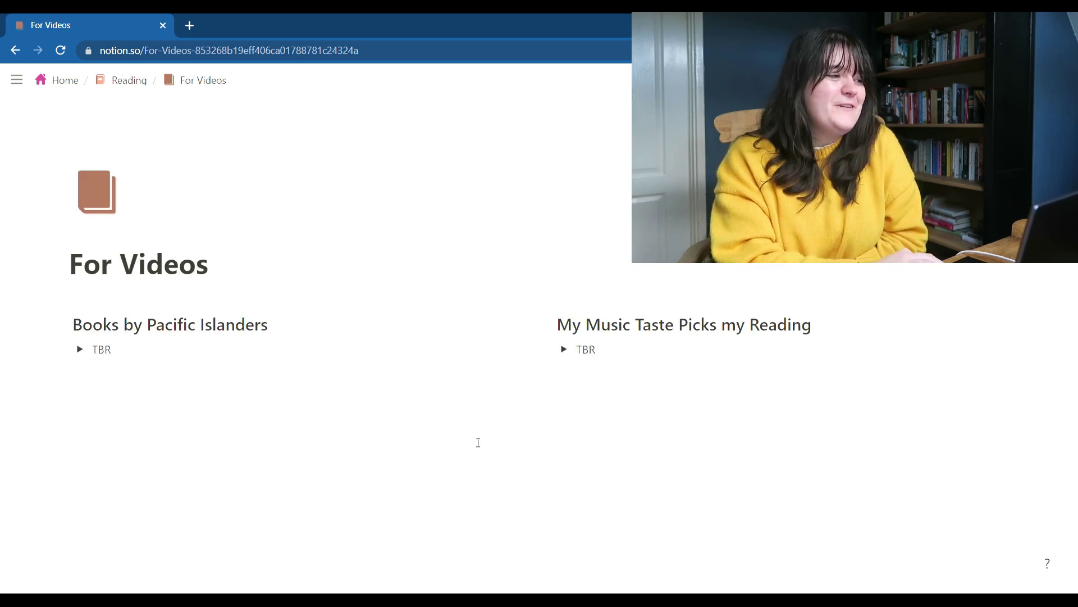
{"action": "left_click", "coordinate": [16, 51]}
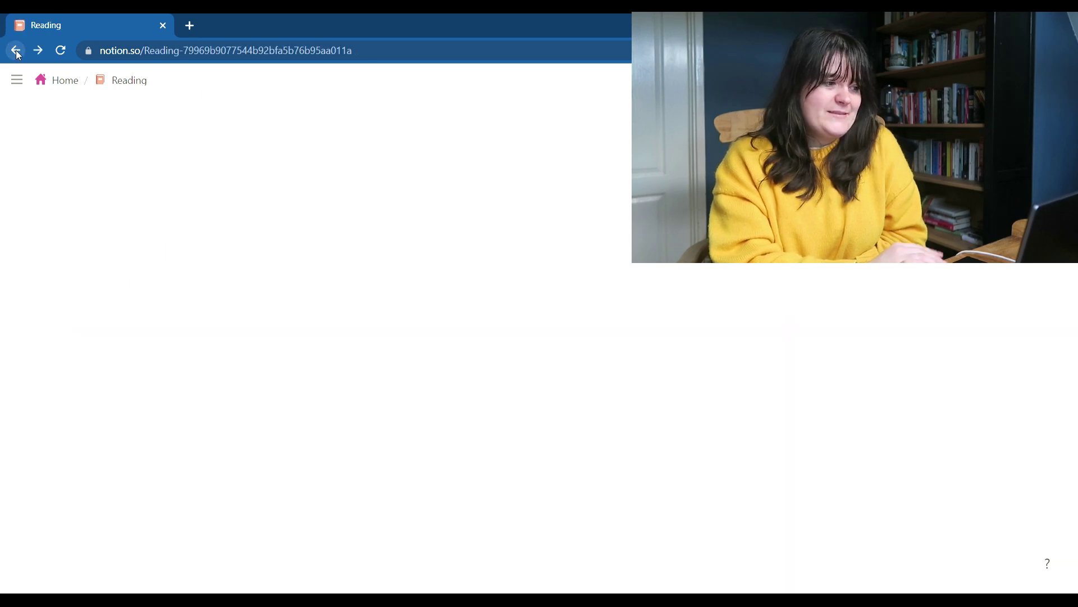
{"action": "left_click", "coordinate": [129, 359]}
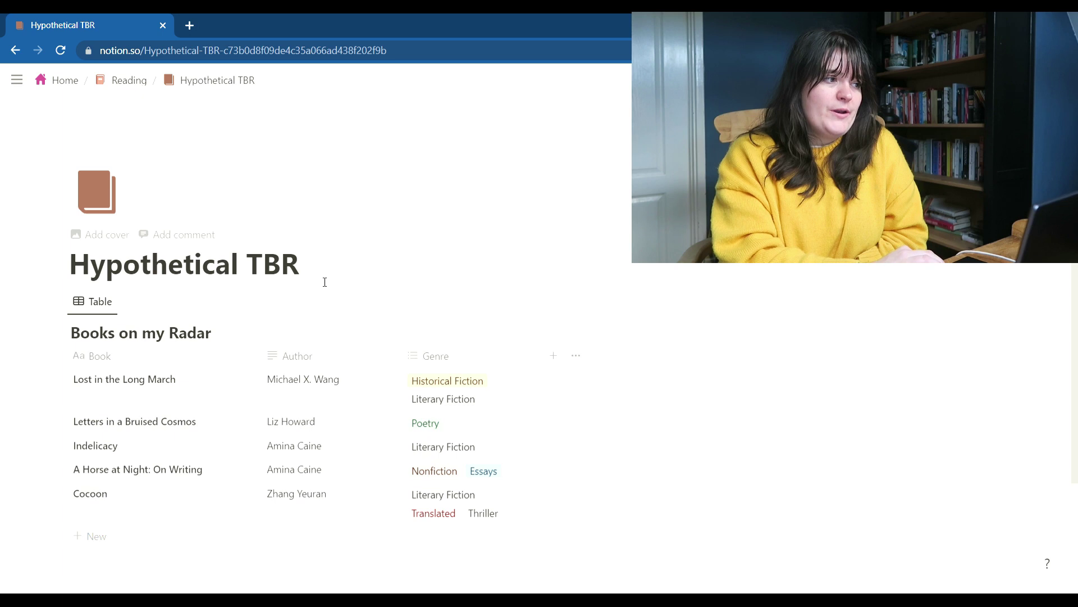
{"action": "left_click", "coordinate": [16, 52]}
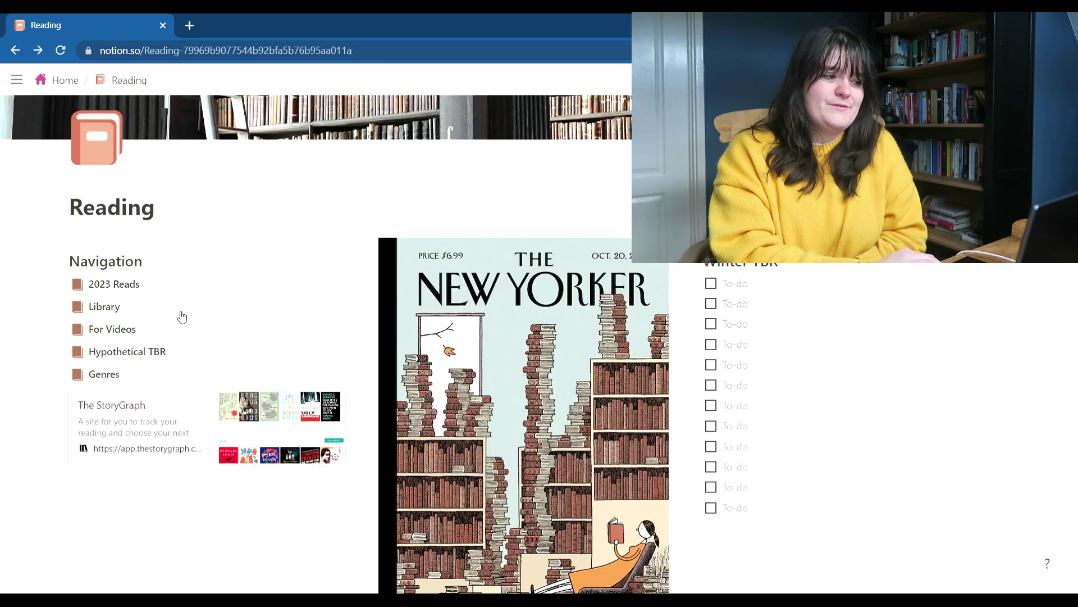
Open the Genres gallery and view the Literary Fiction card in side peek
{"action": "left_click", "coordinate": [119, 379]}
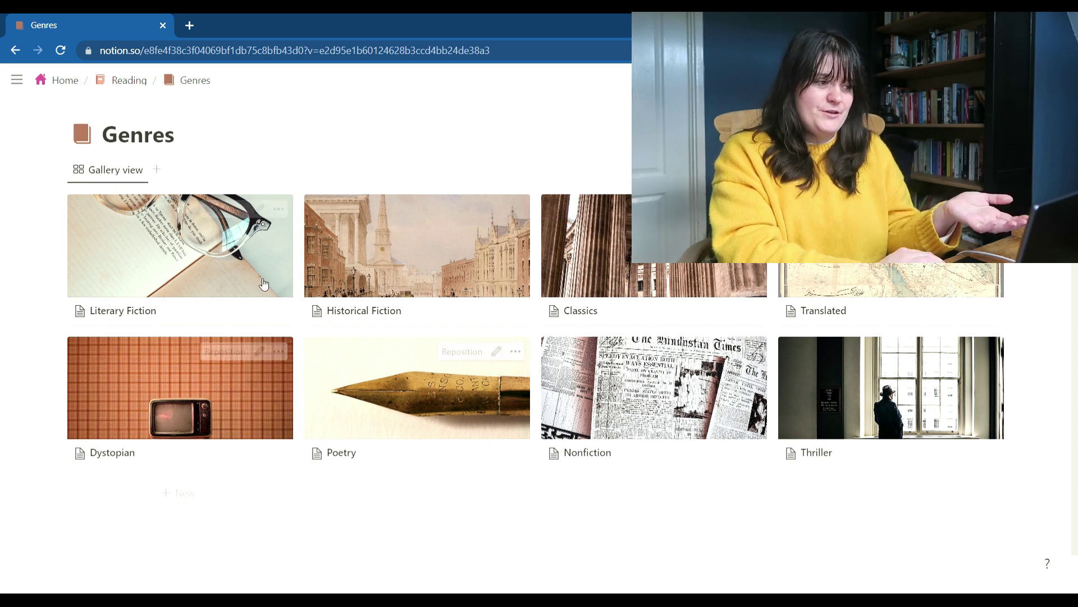
{"action": "left_click", "coordinate": [199, 250]}
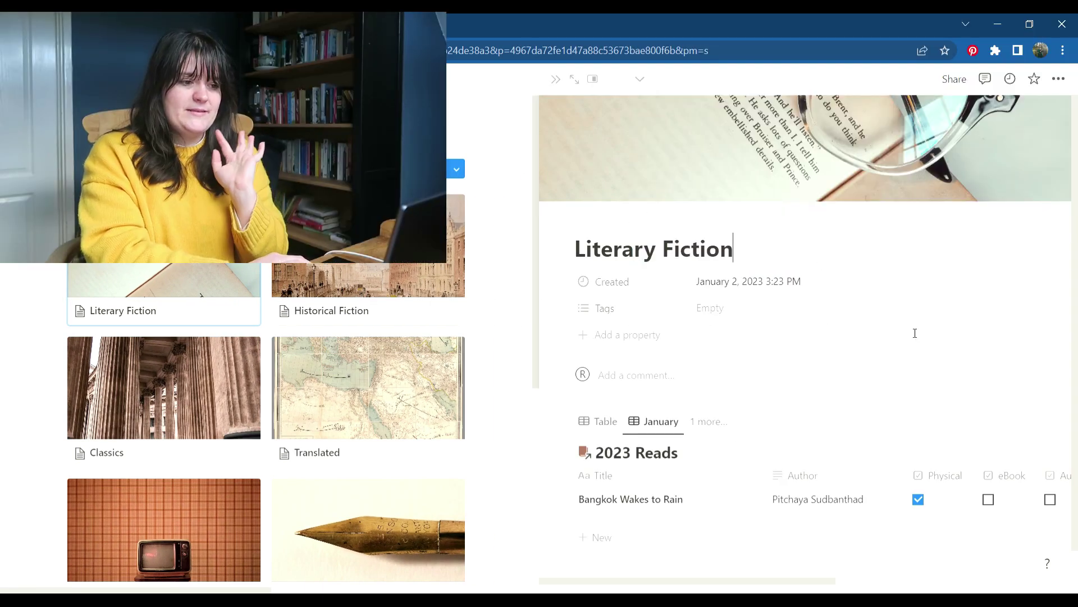
{"action": "scroll", "coordinate": [915, 333], "scroll_direction": "down", "scroll_amount": 2}
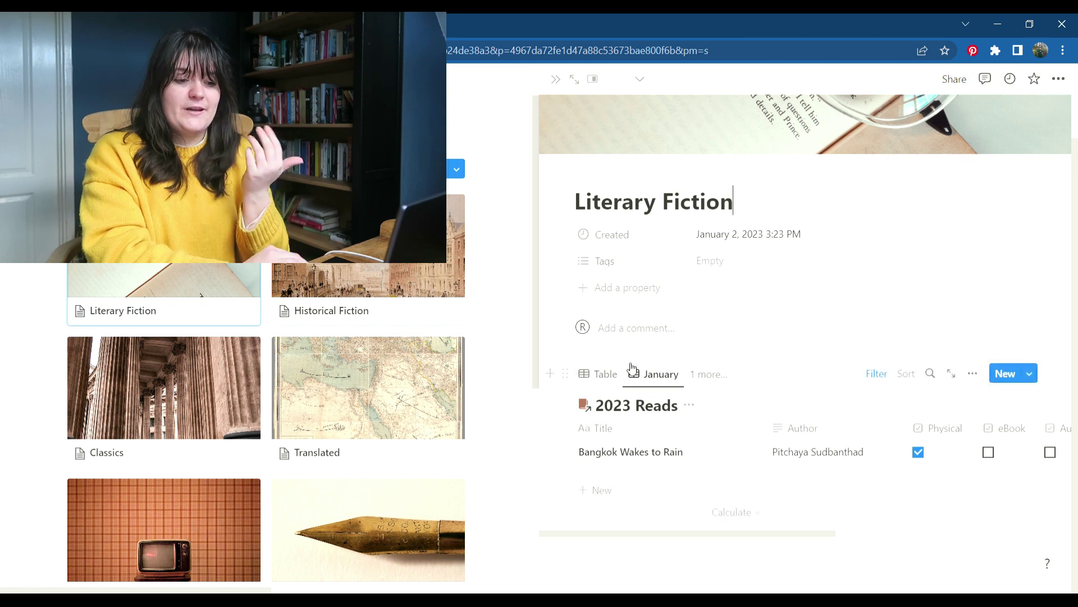
Browse the Books I Own table for Literary Fiction
{"action": "left_click", "coordinate": [612, 374]}
{"action": "scroll", "coordinate": [728, 440], "scroll_direction": "down", "scroll_amount": 1}
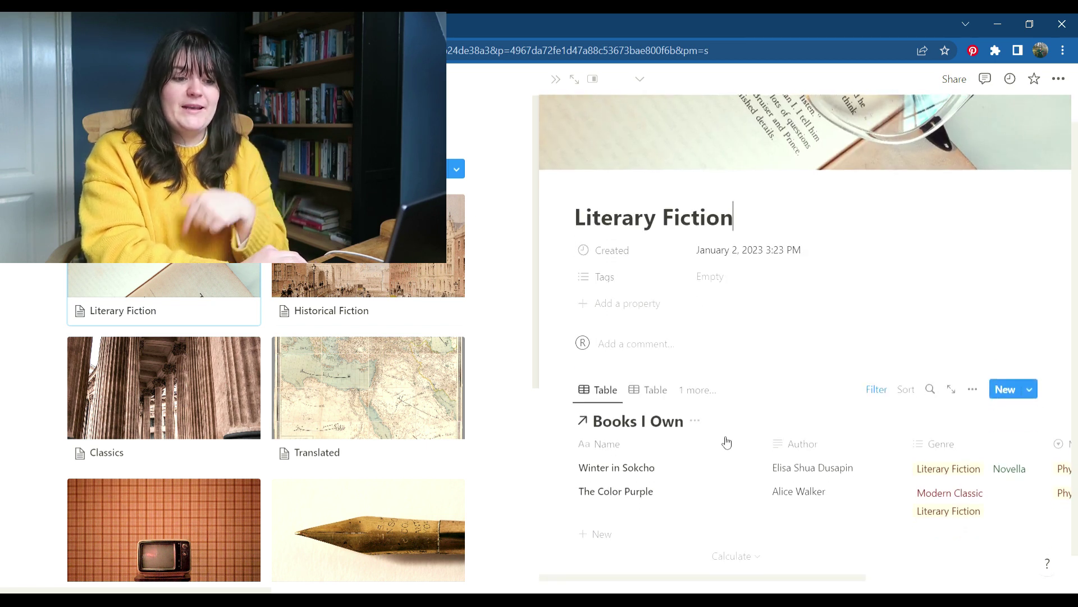
{"action": "scroll", "coordinate": [780, 472], "scroll_direction": "right", "scroll_amount": 2}
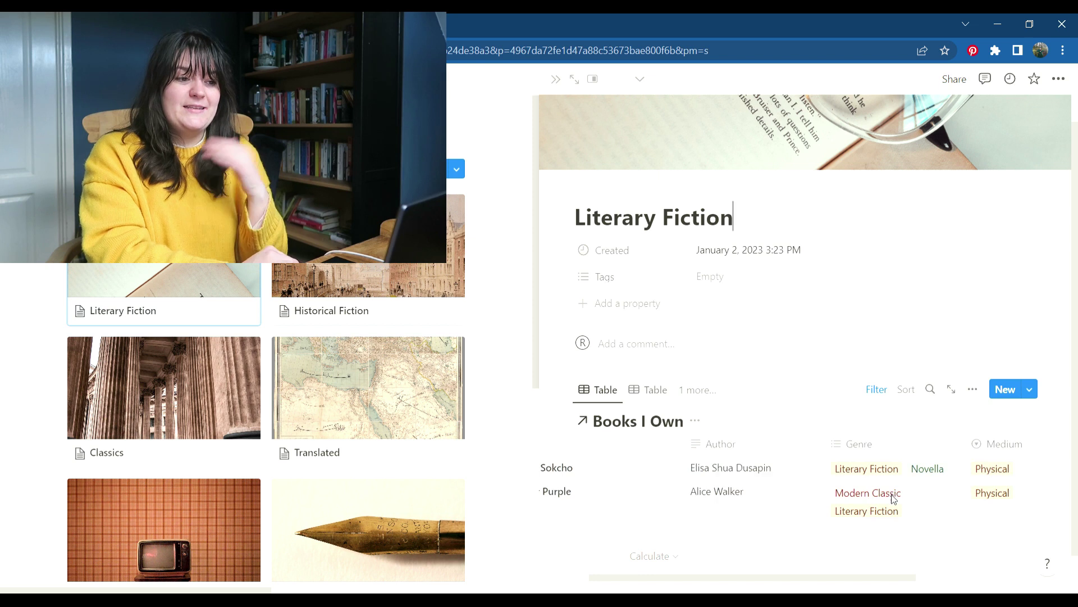
{"action": "scroll", "coordinate": [817, 476], "scroll_direction": "left", "scroll_amount": 2}
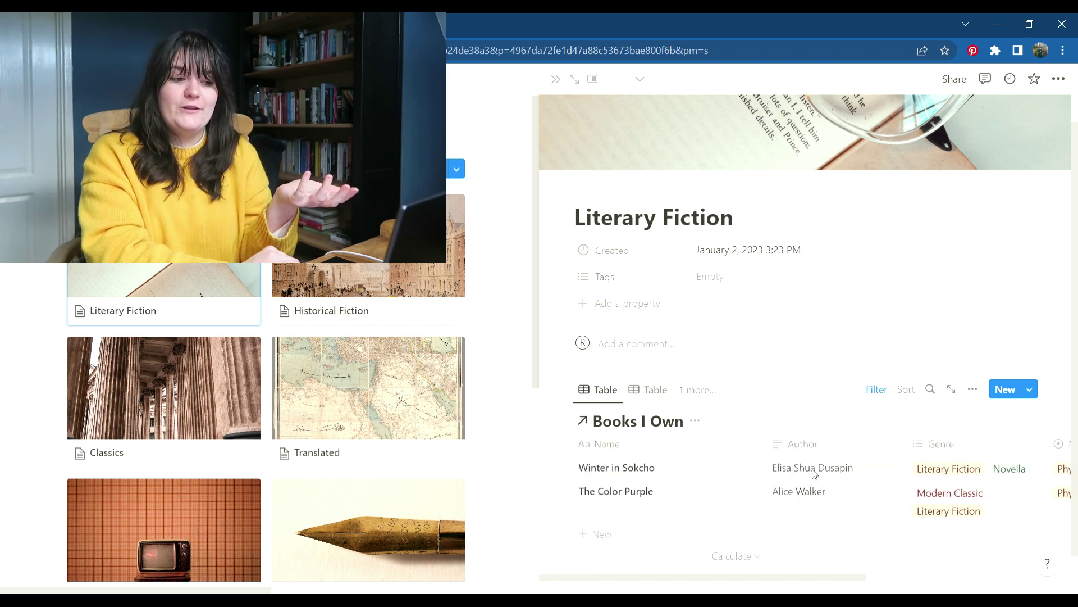
{"action": "scroll", "coordinate": [811, 472], "scroll_direction": "down", "scroll_amount": 1}
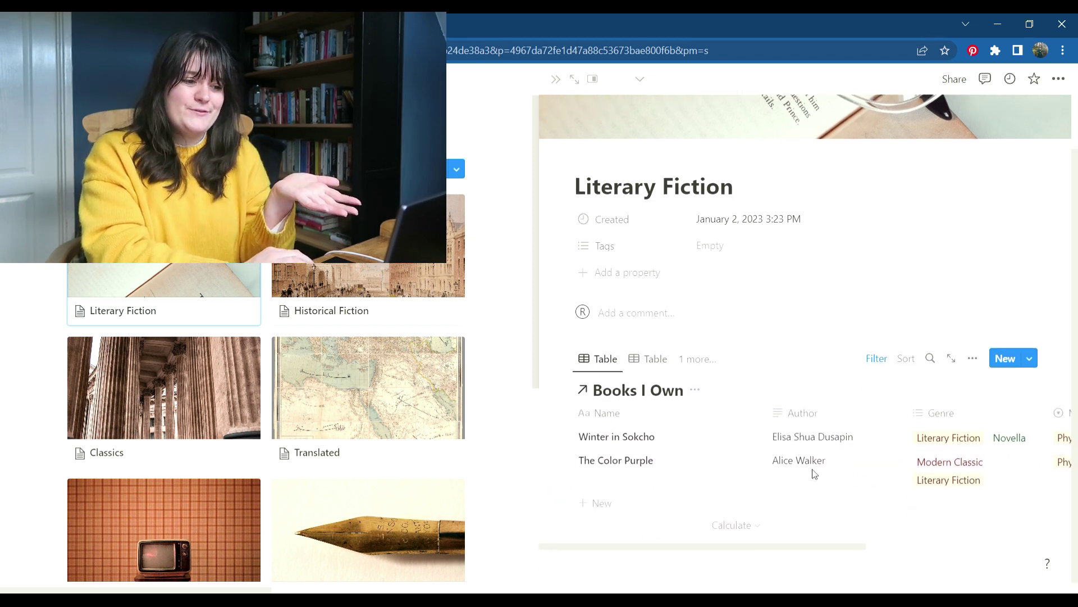
{"action": "scroll", "coordinate": [811, 474], "scroll_direction": "up", "scroll_amount": 1}
View Books on my Radar, return to January 2023 Reads, and close the Literary Fiction peek
{"action": "left_click", "coordinate": [648, 380]}
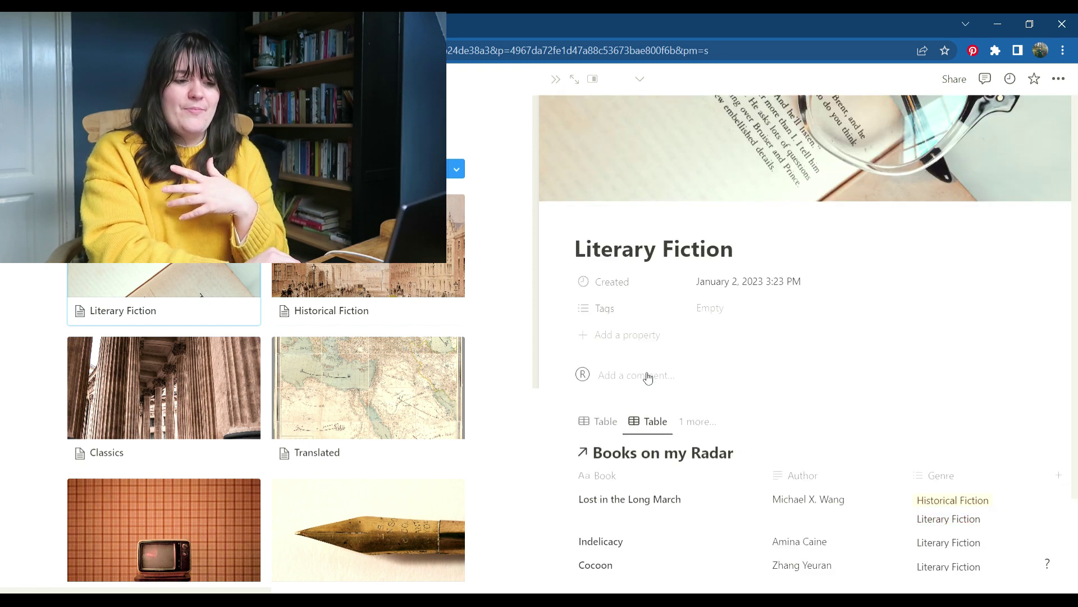
{"action": "scroll", "coordinate": [752, 463], "scroll_direction": "down", "scroll_amount": 2}
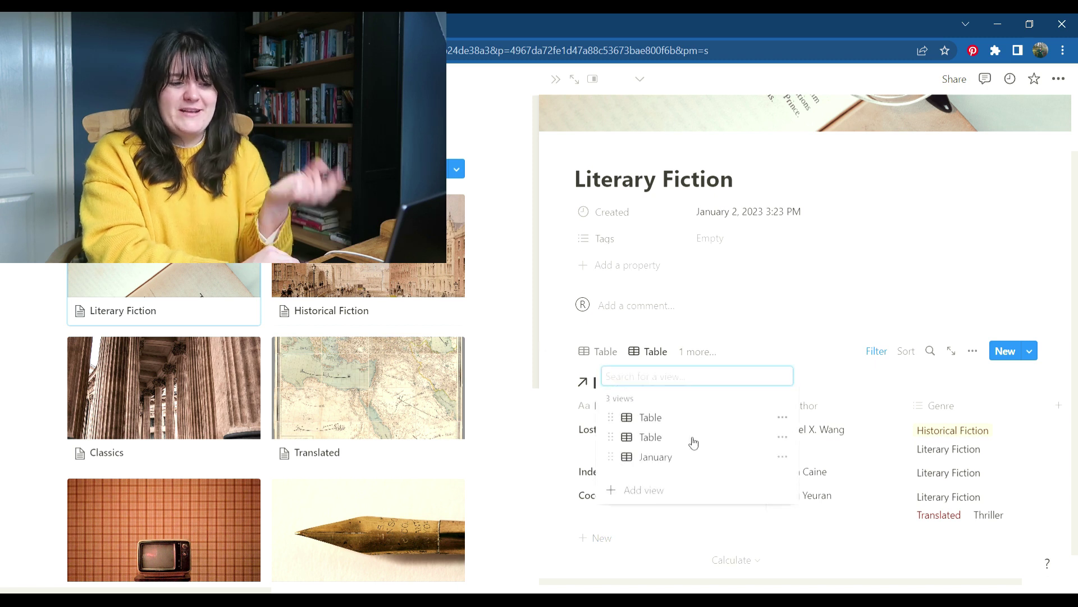
{"action": "left_click", "coordinate": [692, 459]}
{"action": "scroll", "coordinate": [825, 424], "scroll_direction": "down", "scroll_amount": 1}
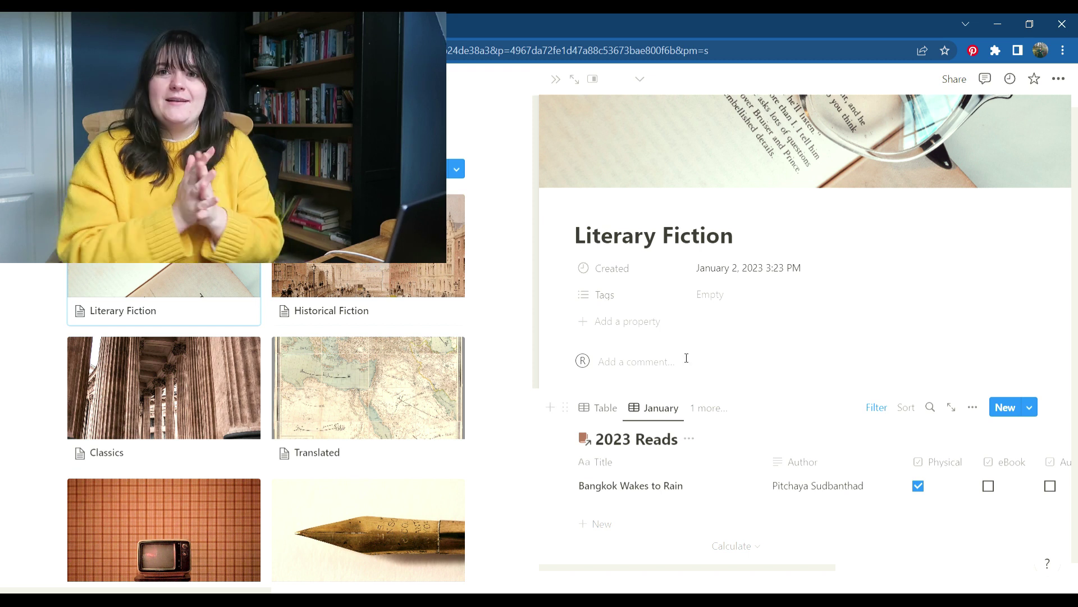
{"action": "left_click", "coordinate": [31, 385]}
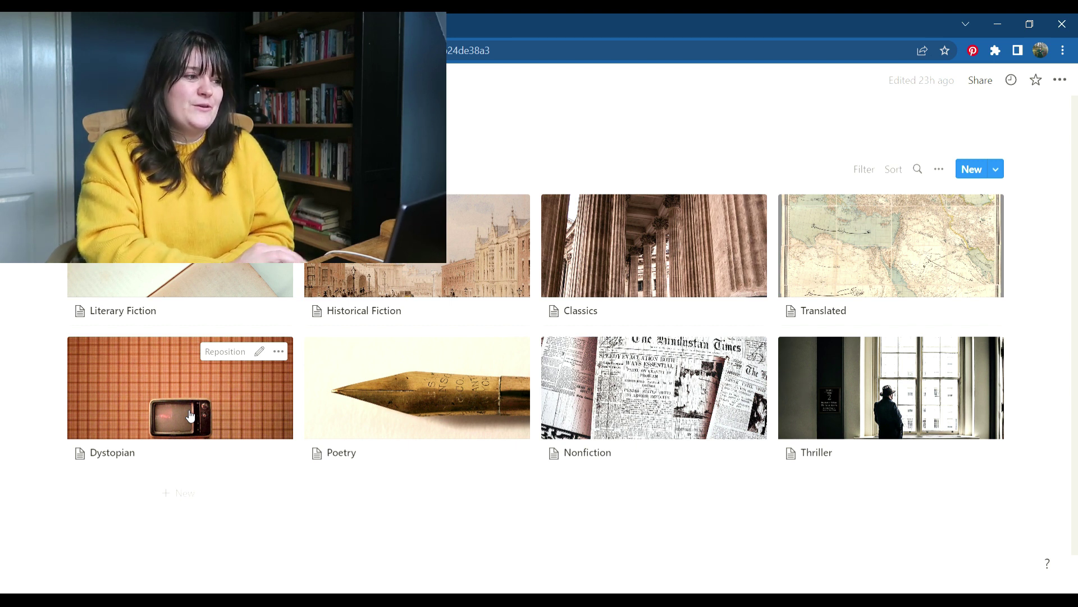
Go back to the Reading page with Alt+Left and scroll through its contents
{"action": "key", "text": "alt+Left"}
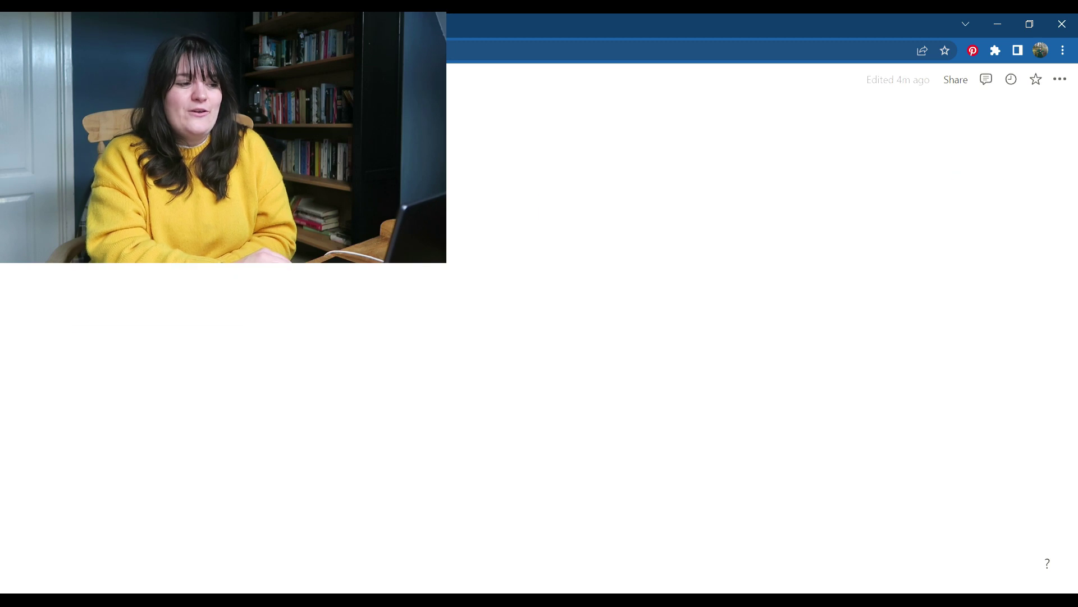
{"action": "scroll", "coordinate": [1047, 426], "scroll_direction": "down", "scroll_amount": 3}
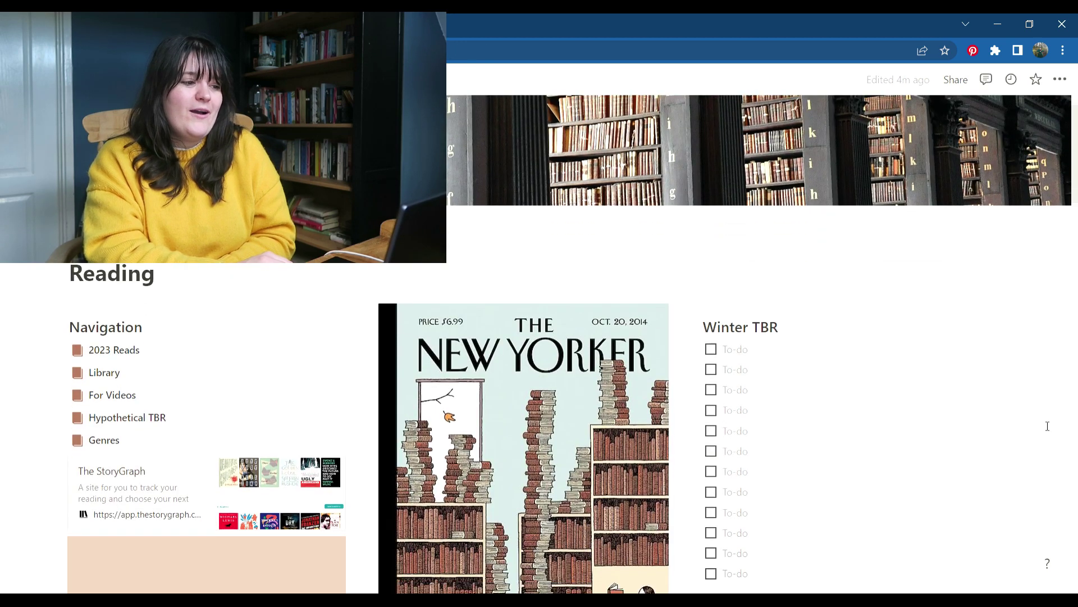
{"action": "scroll", "coordinate": [1048, 426], "scroll_direction": "down", "scroll_amount": 4}
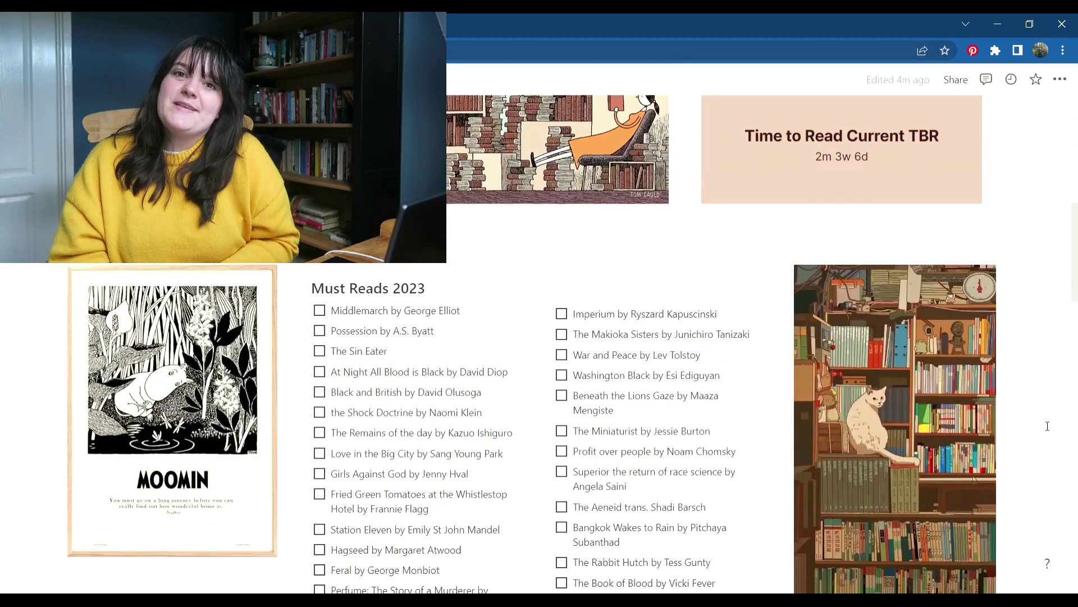
{"action": "scroll", "coordinate": [1048, 426], "scroll_direction": "up", "scroll_amount": 3}
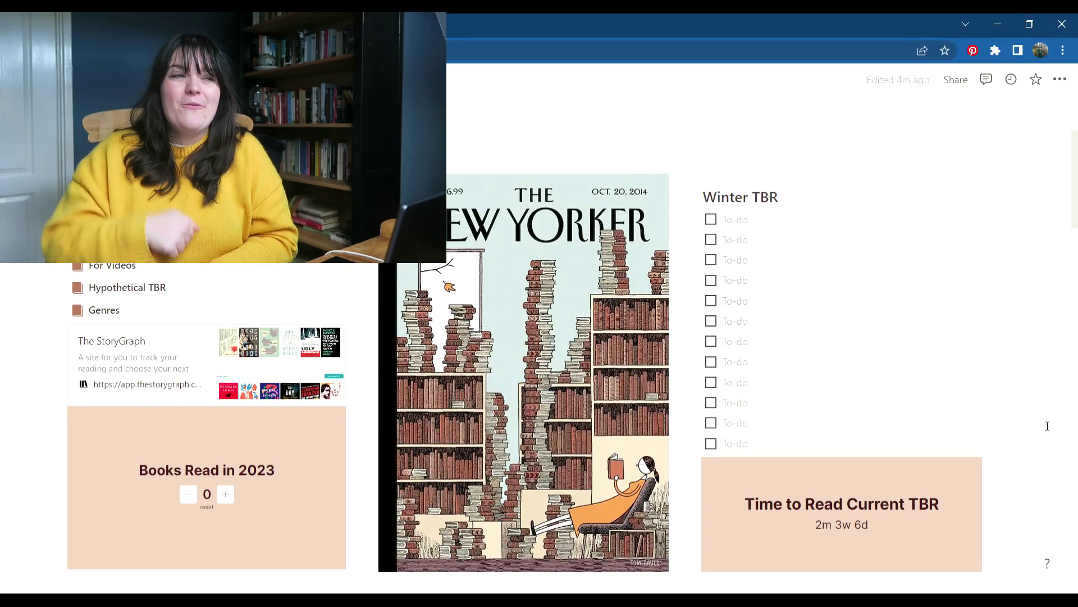